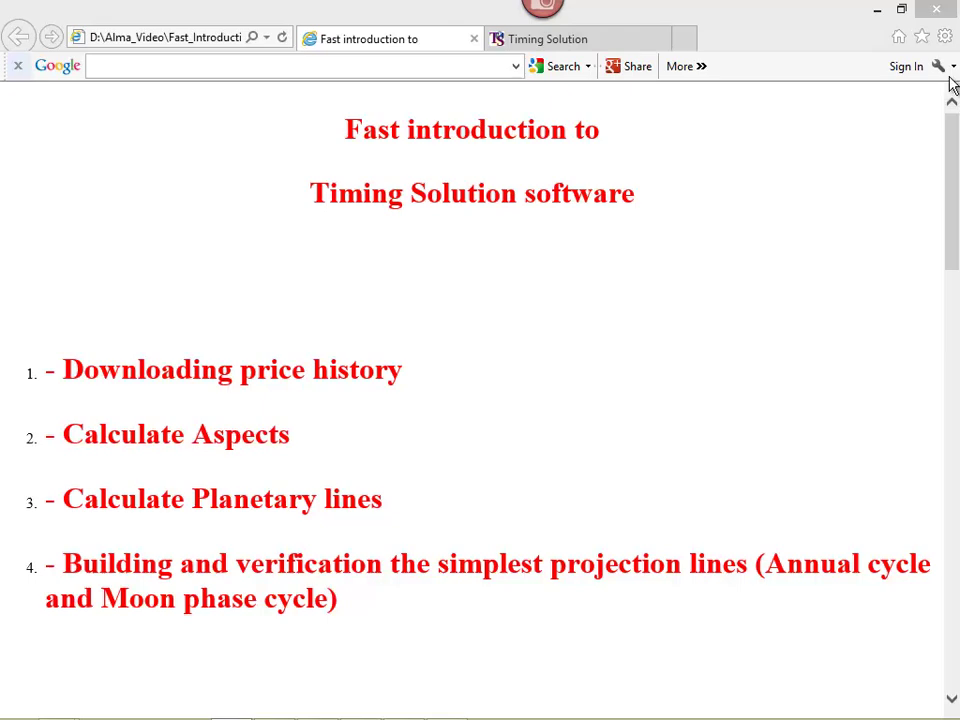
Step: Examine the introduction's outline of topics and the data feed videos listed on the Timing Solution website's Books&Videos page
{"action": "left_click", "coordinate": [565, 308]}
{"action": "scroll", "coordinate": [565, 308], "scroll_direction": "down", "scroll_amount": 1}
{"action": "scroll", "coordinate": [565, 308], "scroll_direction": "down", "scroll_amount": 15}
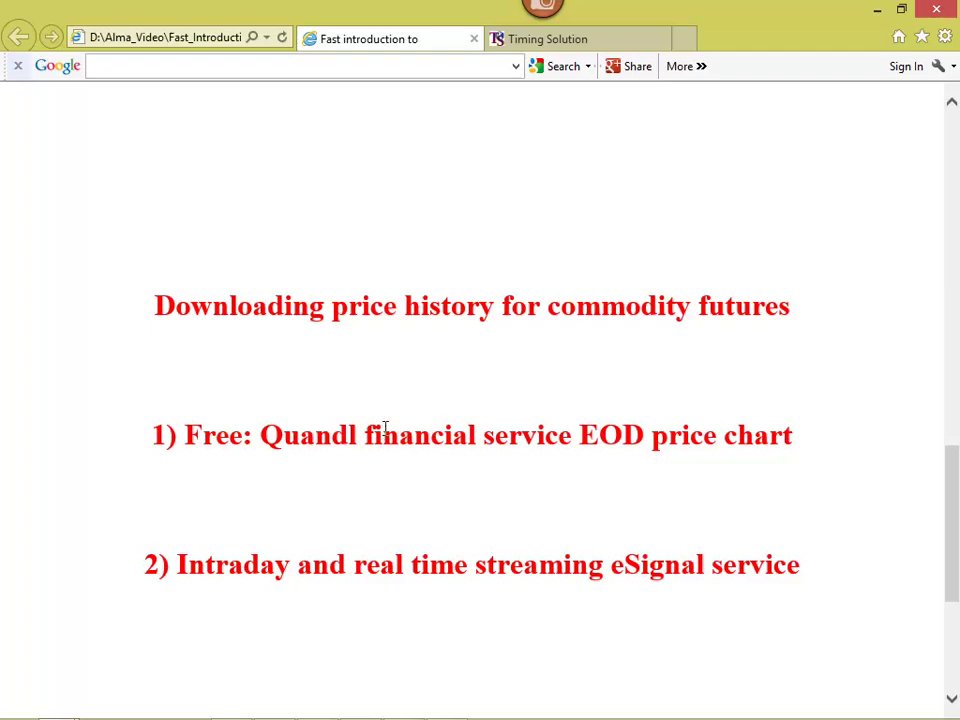
{"action": "left_click", "coordinate": [567, 45]}
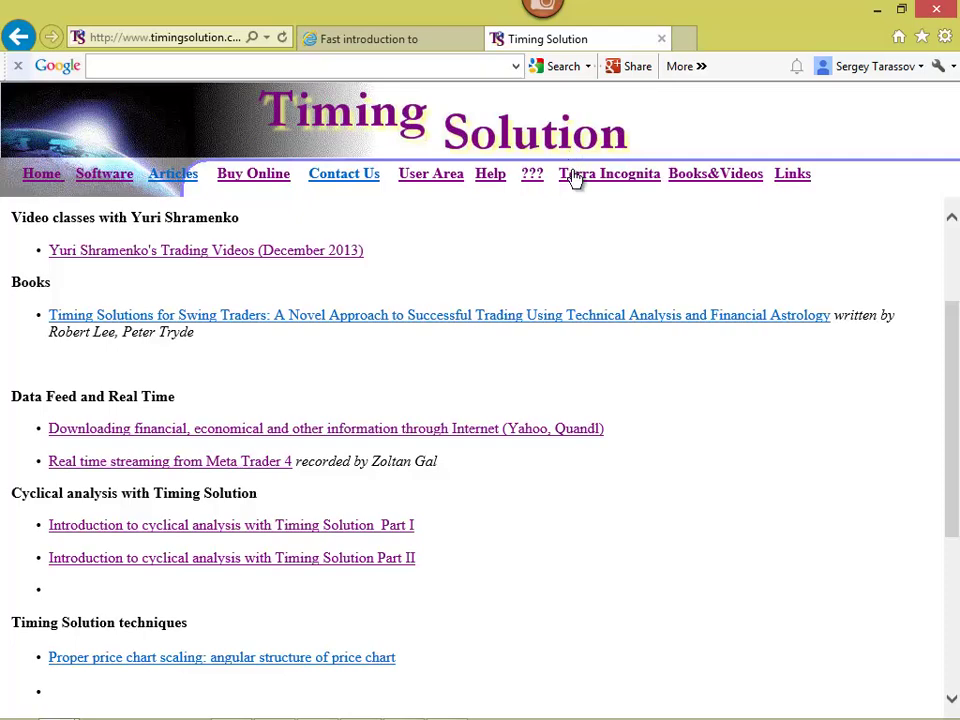
{"action": "left_click", "coordinate": [718, 176]}
{"action": "scroll", "coordinate": [640, 320], "scroll_direction": "down", "scroll_amount": 3}
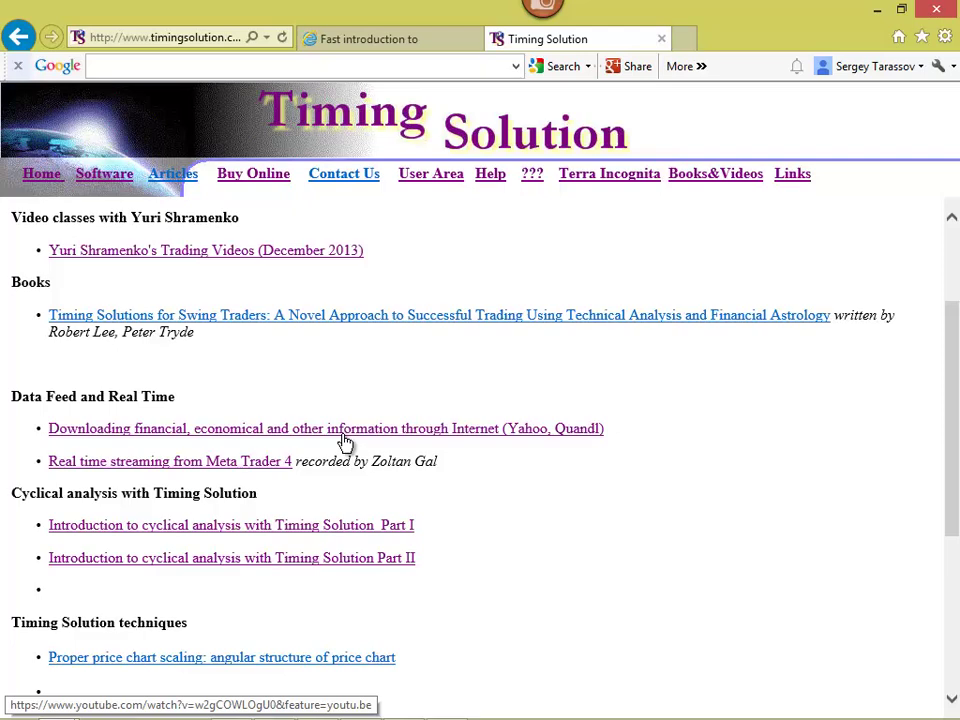
{"action": "left_click", "coordinate": [412, 42]}
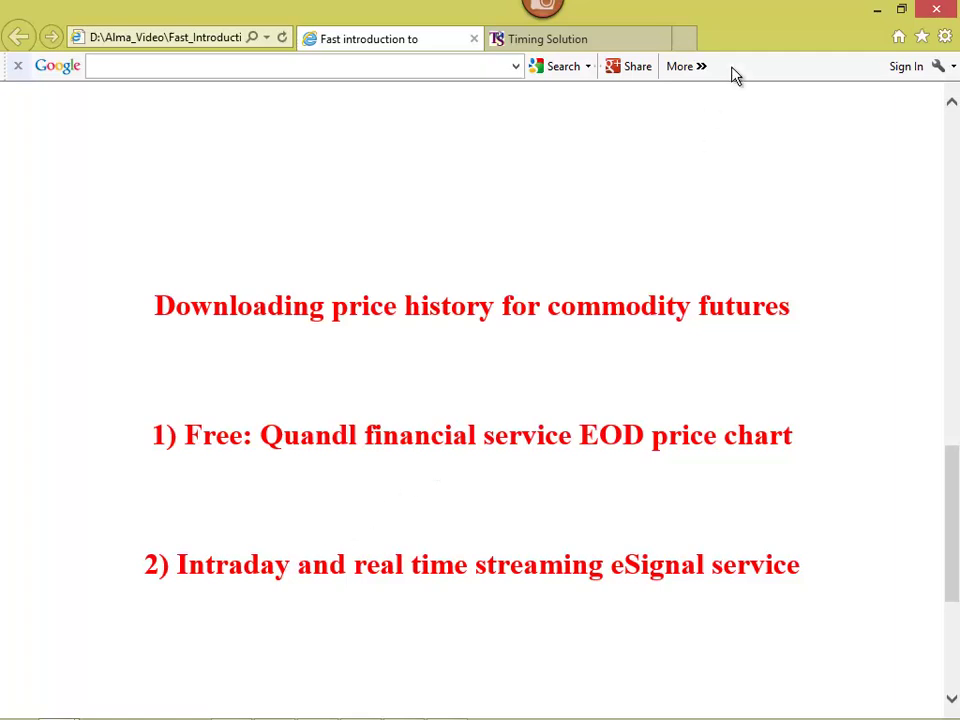
Step: Switch to Timing Solution and download the CBOT Corn Futures Continuous Contract #1 (C1) price history from the symbols library
{"action": "left_click", "coordinate": [876, 16]}
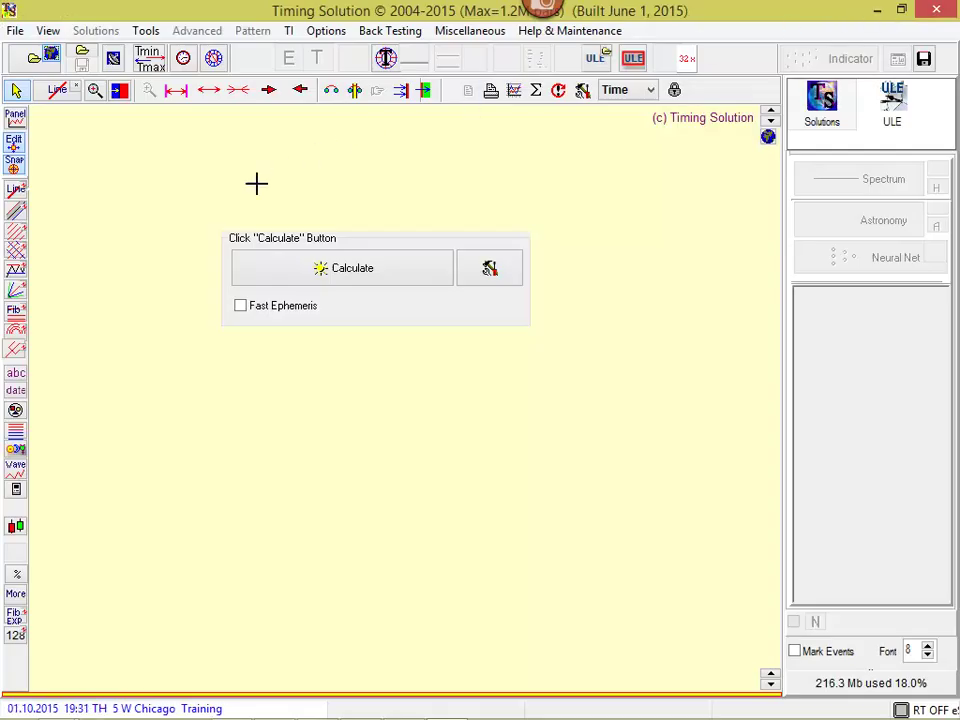
{"action": "left_click", "coordinate": [52, 60]}
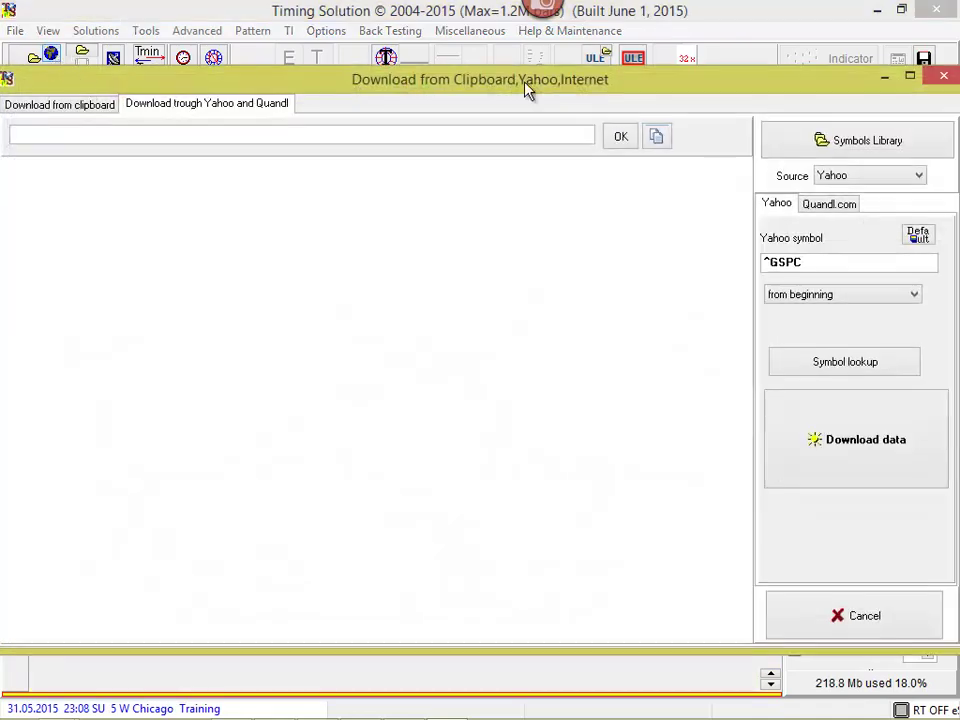
{"action": "left_click", "coordinate": [839, 150]}
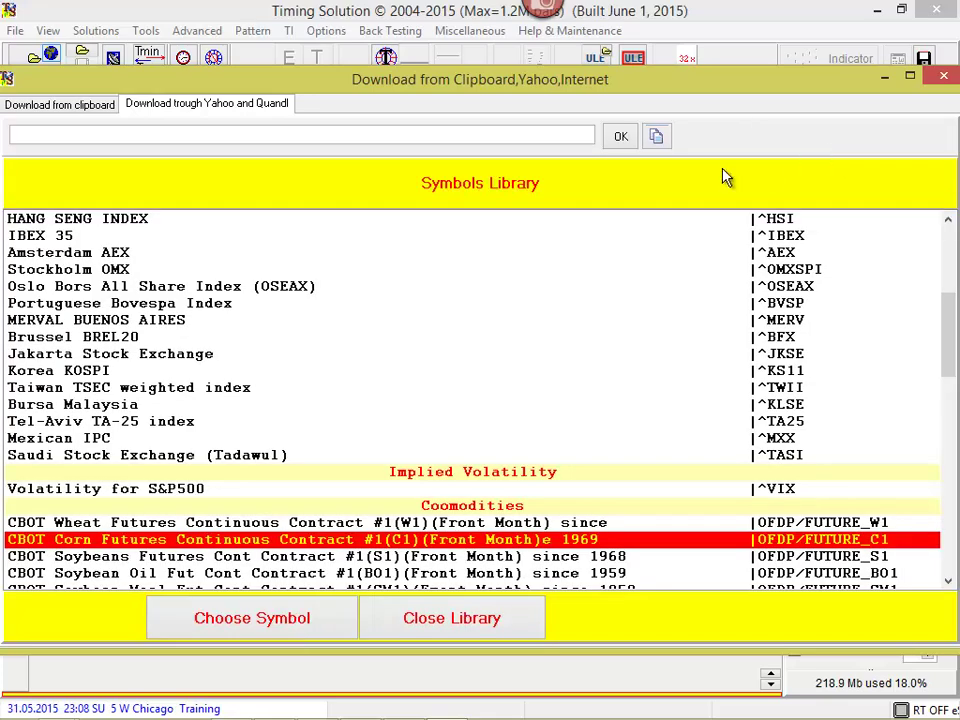
{"action": "left_click", "coordinate": [205, 370]}
{"action": "scroll", "coordinate": [240, 355], "scroll_direction": "down", "scroll_amount": 3}
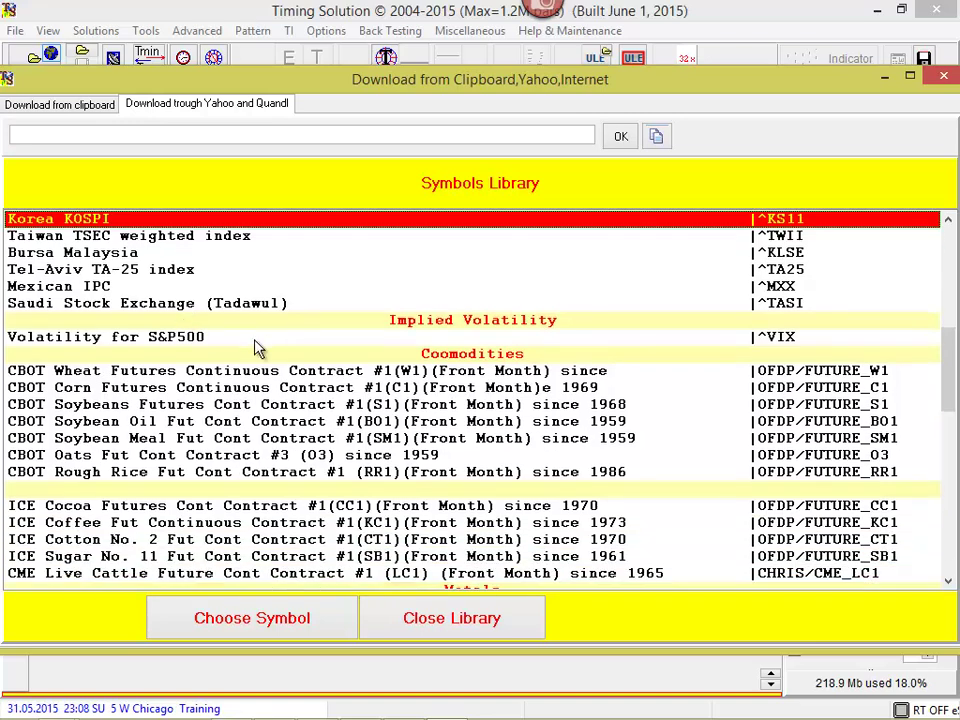
{"action": "left_click", "coordinate": [193, 388]}
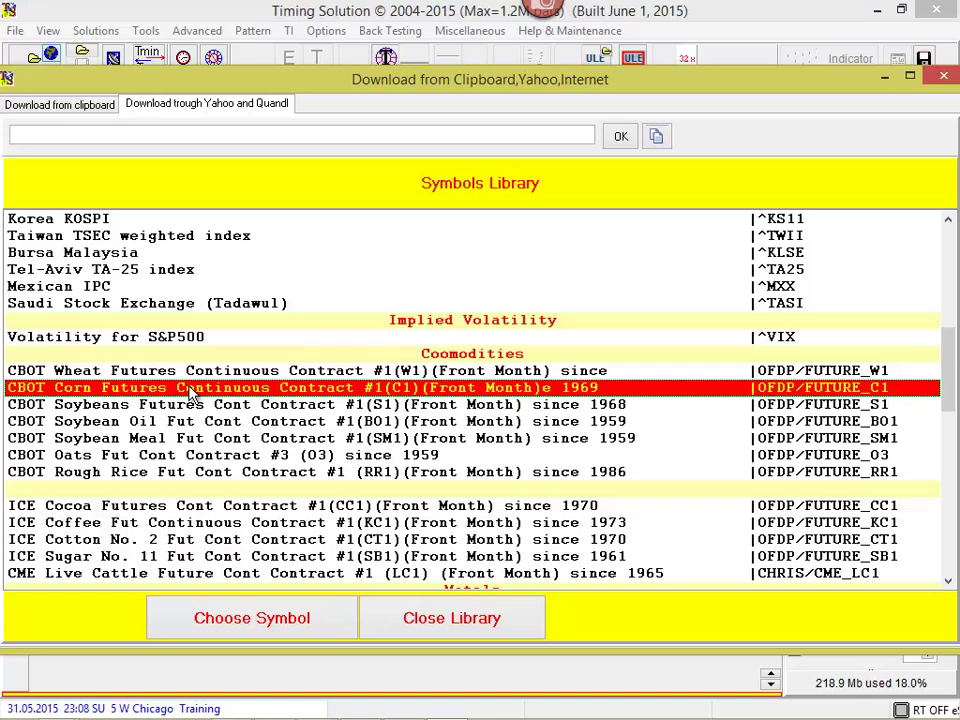
{"action": "left_click", "coordinate": [228, 620]}
{"action": "left_click", "coordinate": [848, 416]}
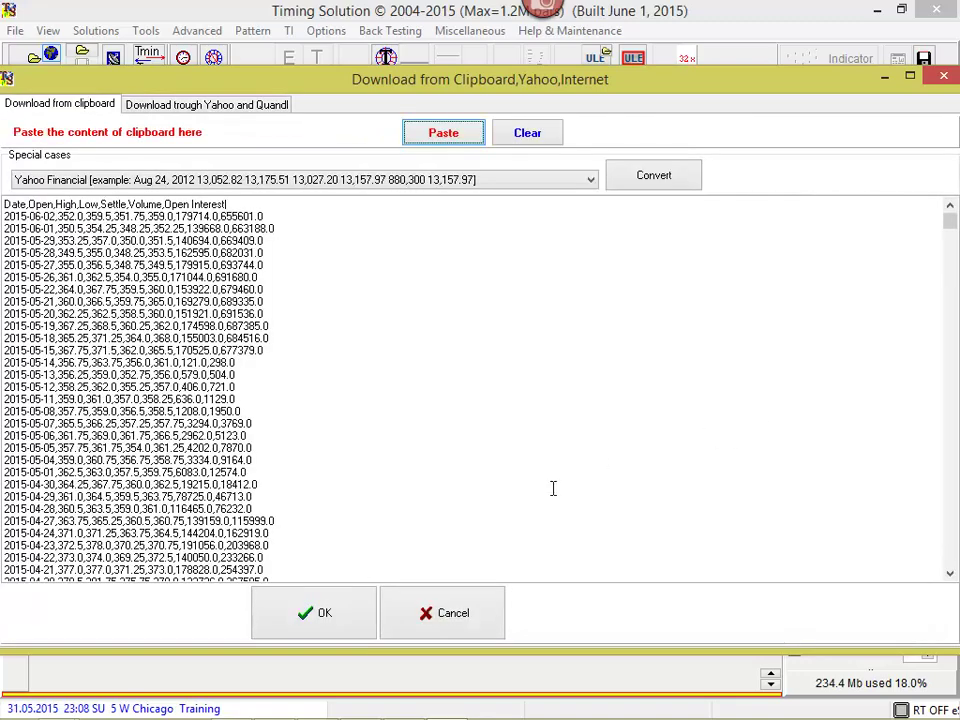
Step: Accept the downloaded corn price data and set Chicago as its exchange location
{"action": "left_click", "coordinate": [317, 626]}
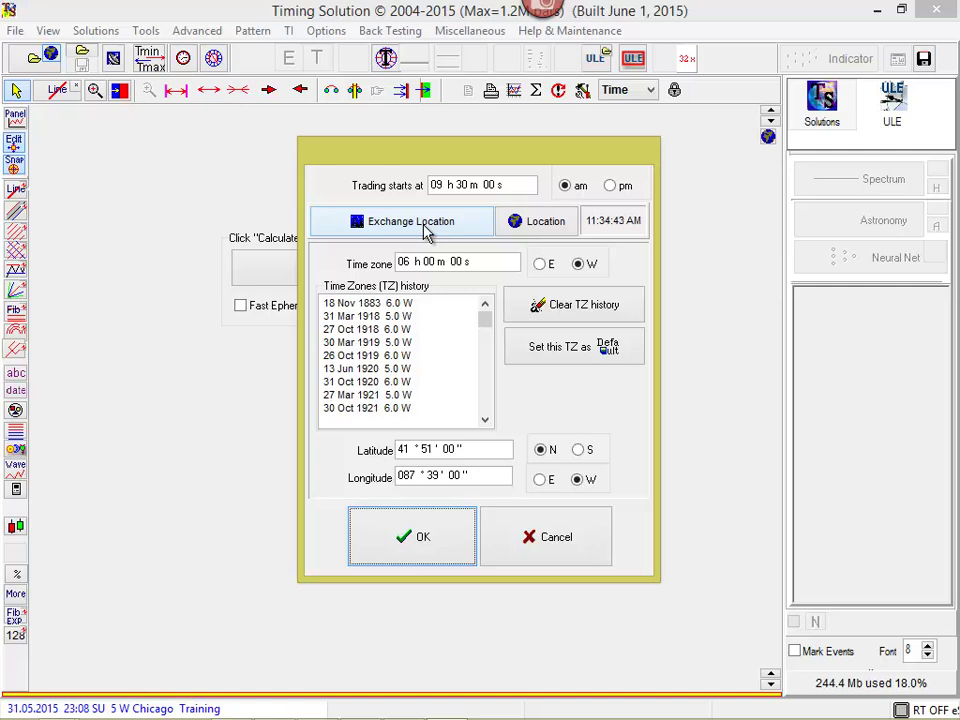
{"action": "left_click", "coordinate": [424, 222]}
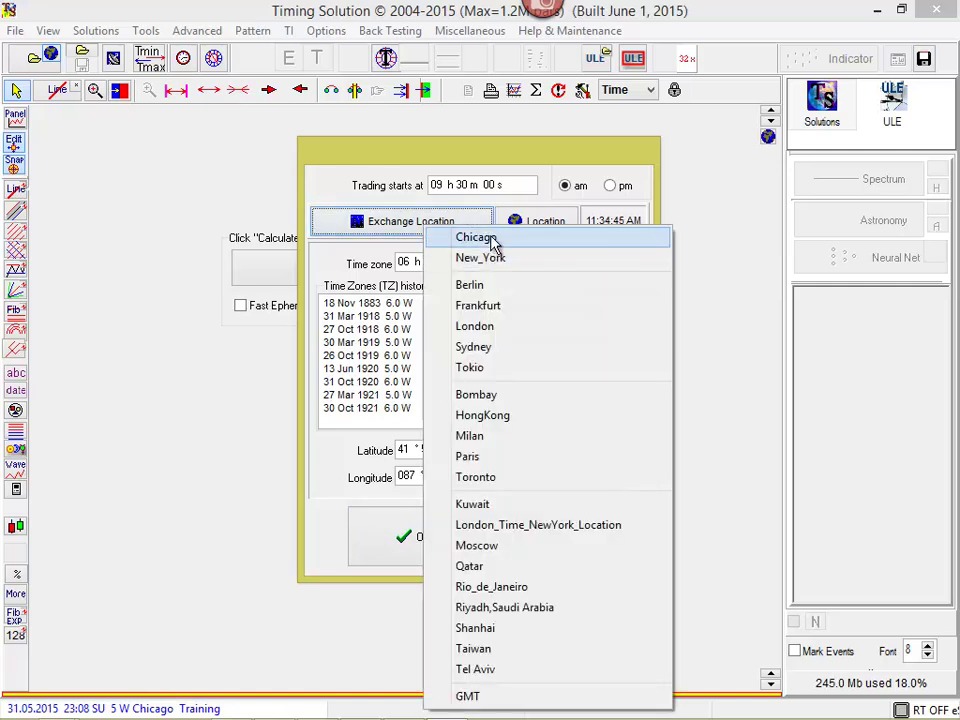
{"action": "left_click", "coordinate": [492, 240]}
{"action": "left_click", "coordinate": [422, 537]}
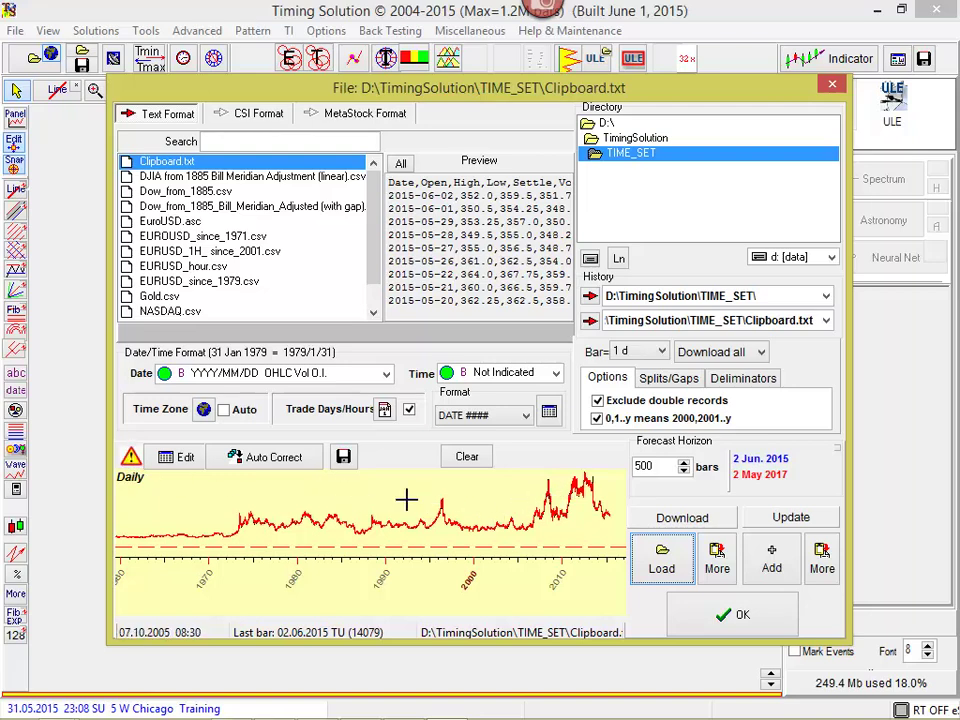
Step: Auto-correct the imported corn prices and calculate the daily FUTURE_C1 chart
{"action": "left_click", "coordinate": [281, 461]}
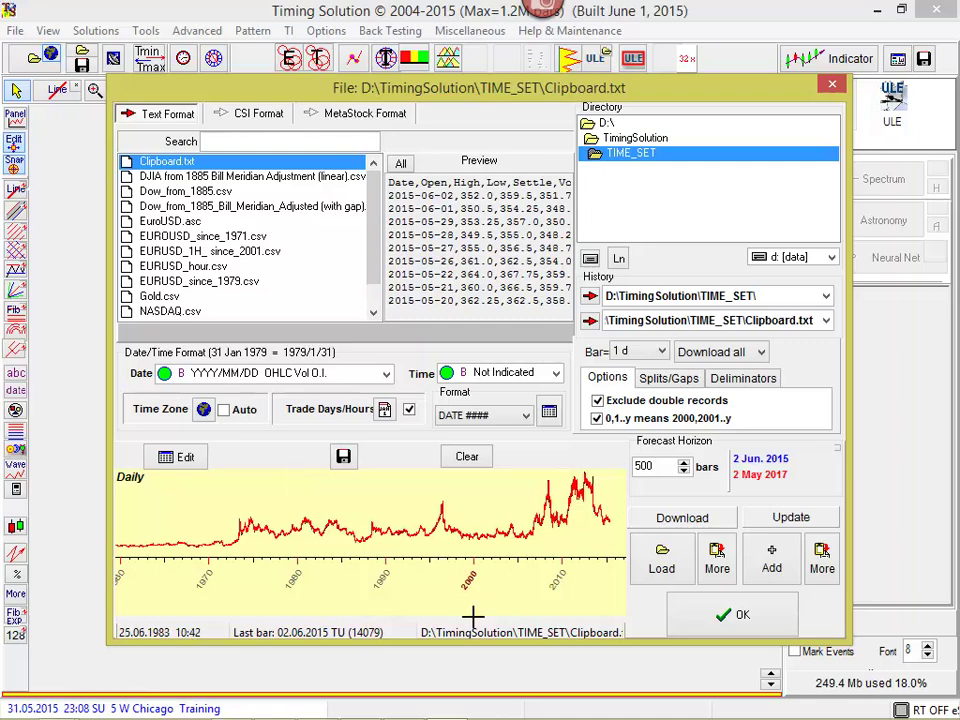
{"action": "left_click", "coordinate": [703, 617]}
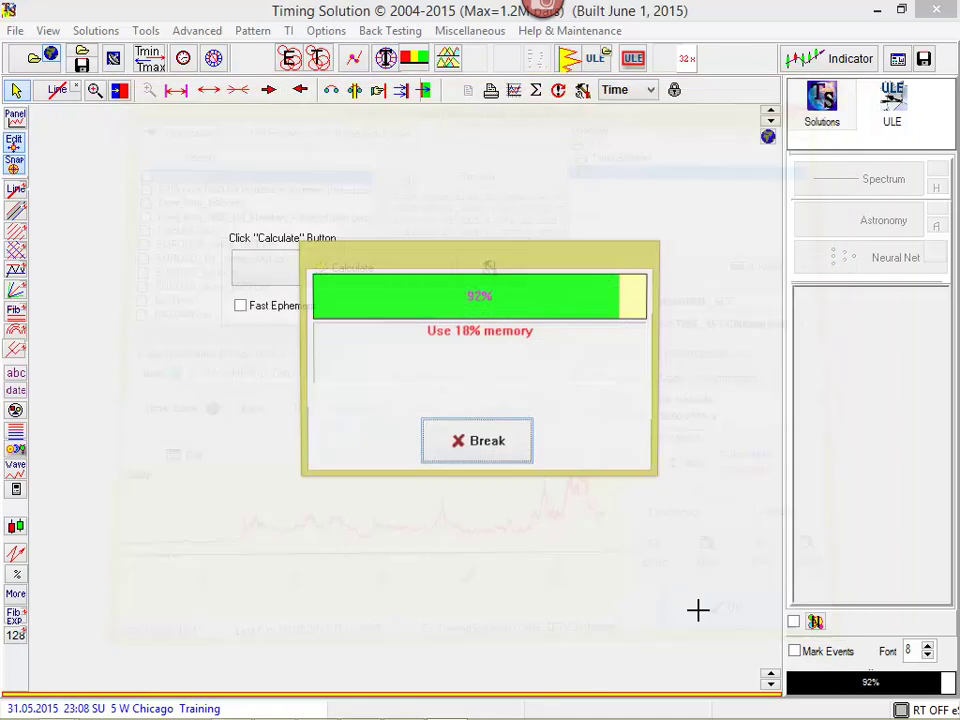
{"action": "left_click", "coordinate": [380, 272]}
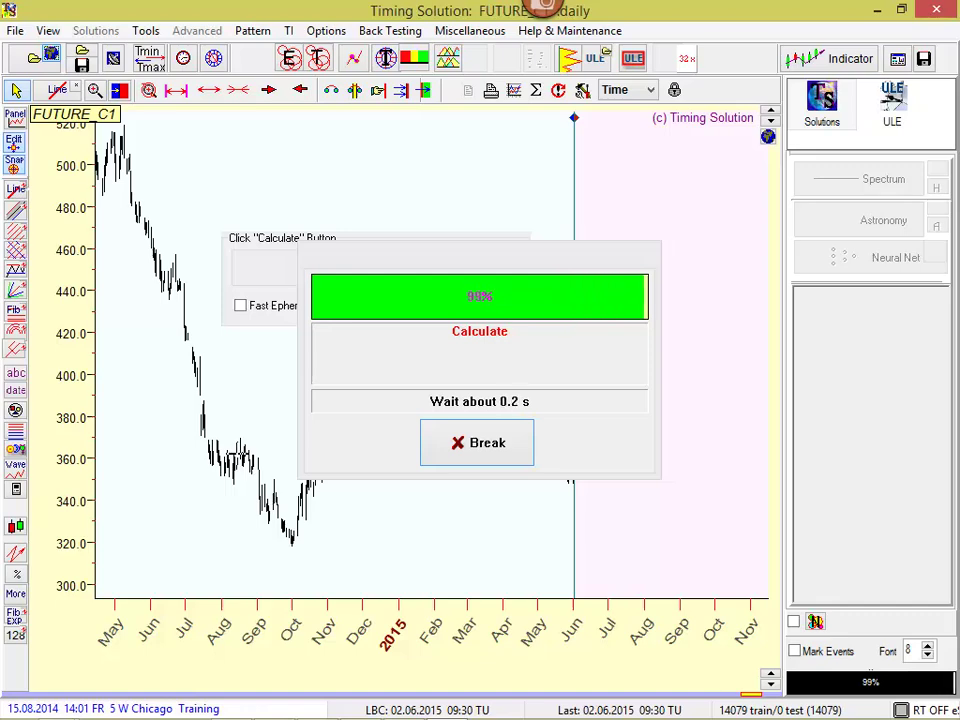
{"action": "scroll", "coordinate": [600, 522], "scroll_direction": "up", "scroll_amount": 3}
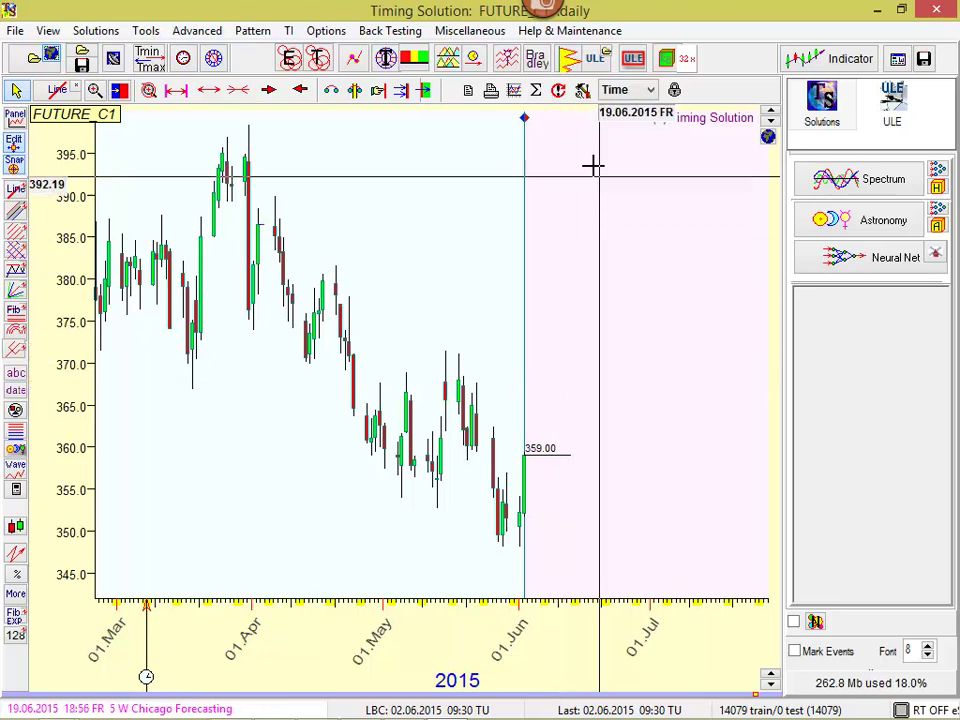
Step: Start an Aspects model in the Events Model Editor with Sun and Mercury through Pluto, without the Moon, as the first transit planets
{"action": "left_click", "coordinate": [597, 62]}
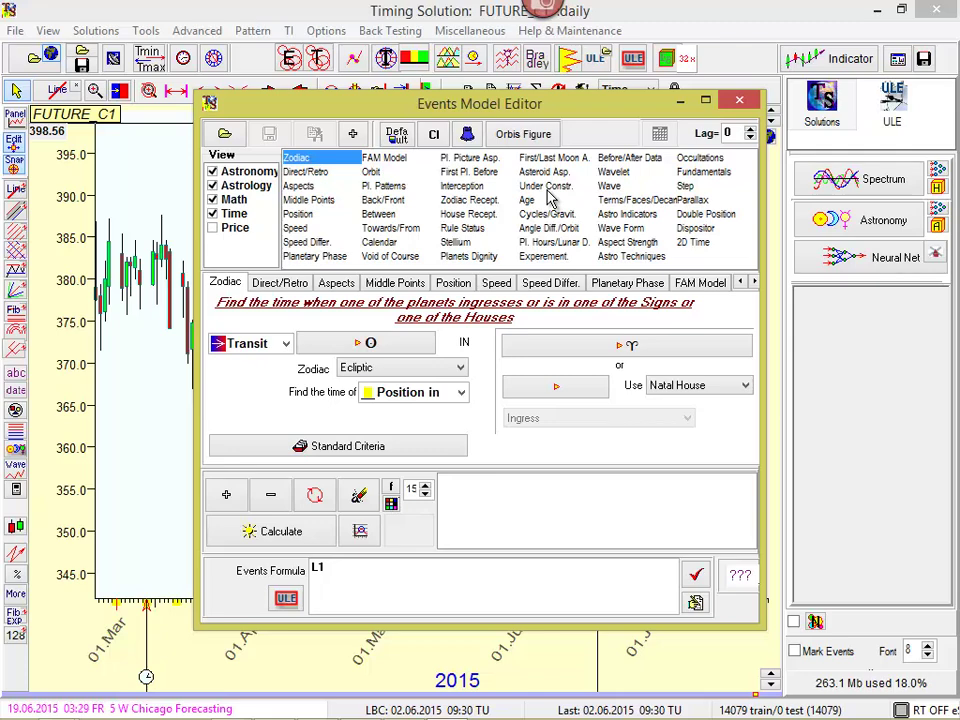
{"action": "left_click", "coordinate": [308, 187]}
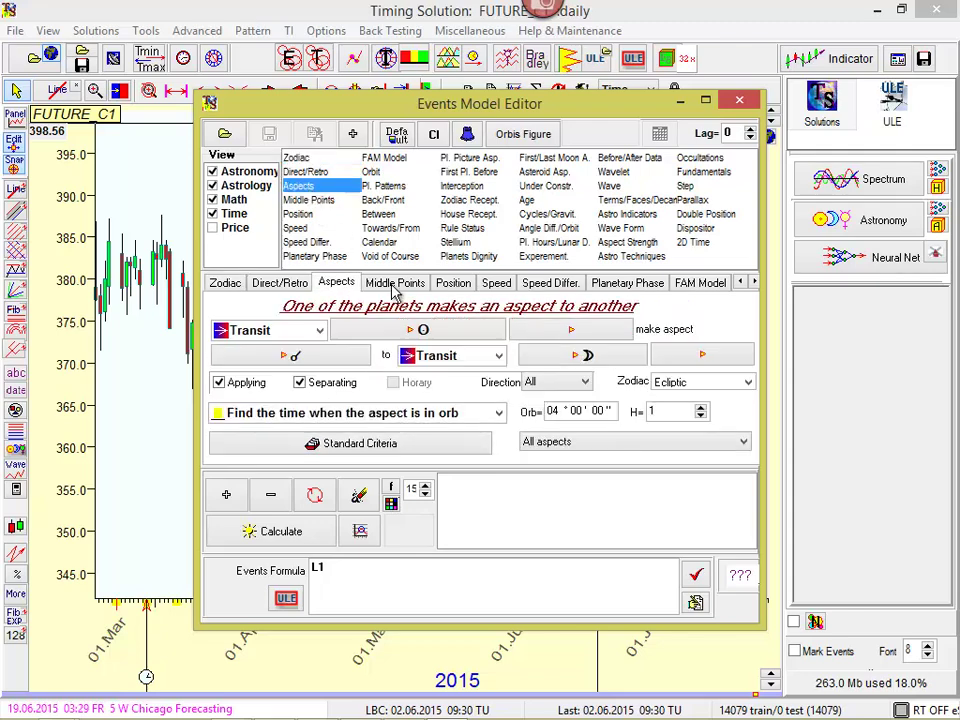
{"action": "left_click", "coordinate": [390, 340]}
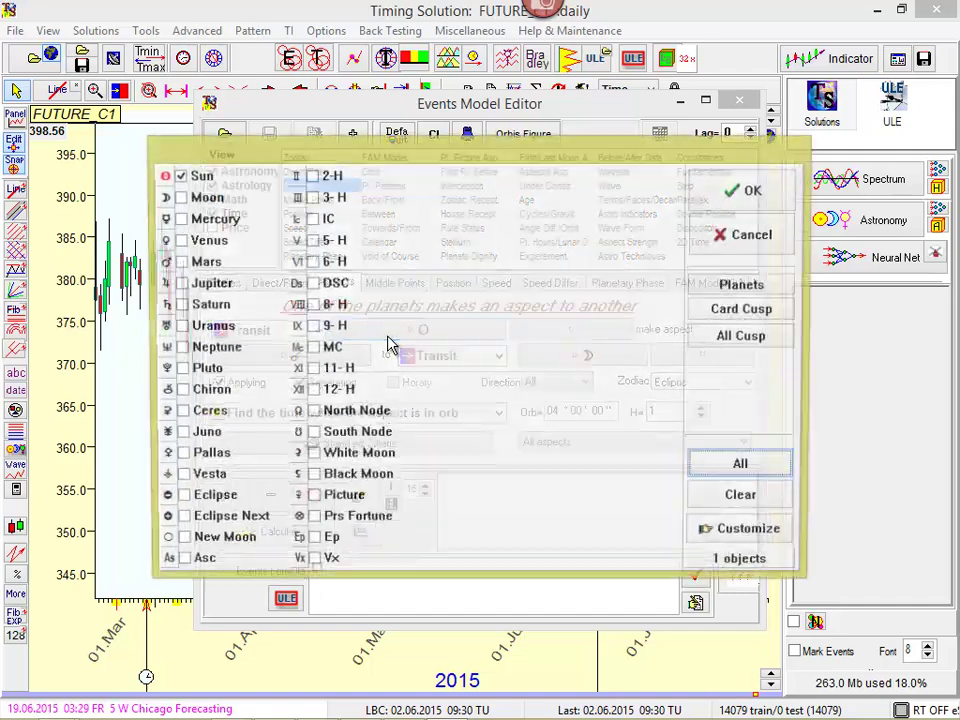
{"action": "left_click", "coordinate": [179, 198]}
{"action": "left_click", "coordinate": [700, 198]}
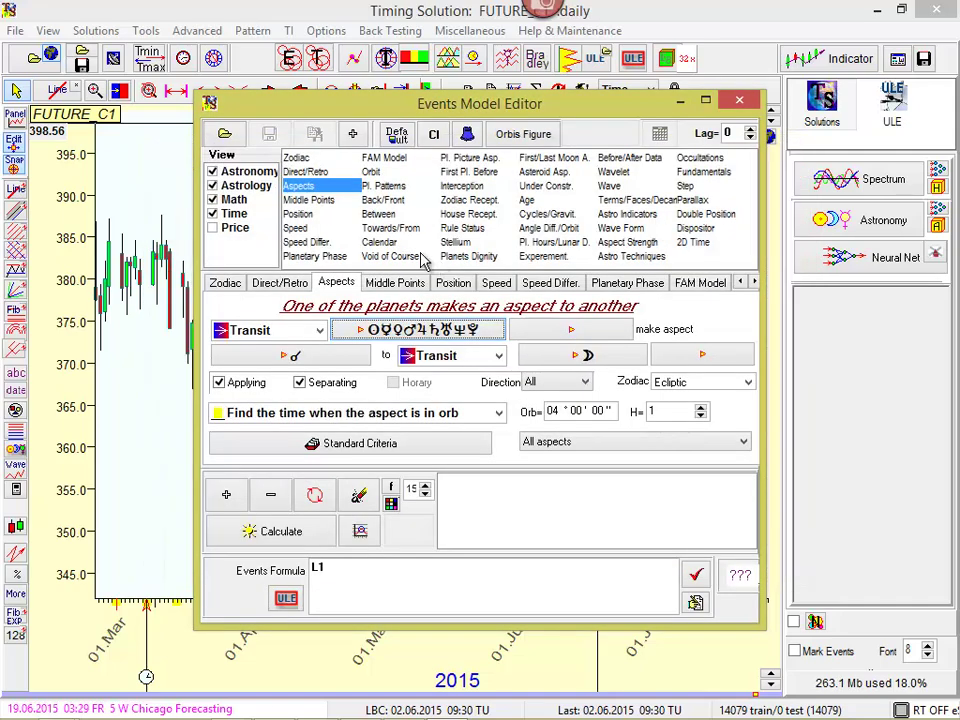
Step: Set the second group of transit planets to the Sun and Mercury through Pluto, excluding the Moon
{"action": "left_click", "coordinate": [587, 357]}
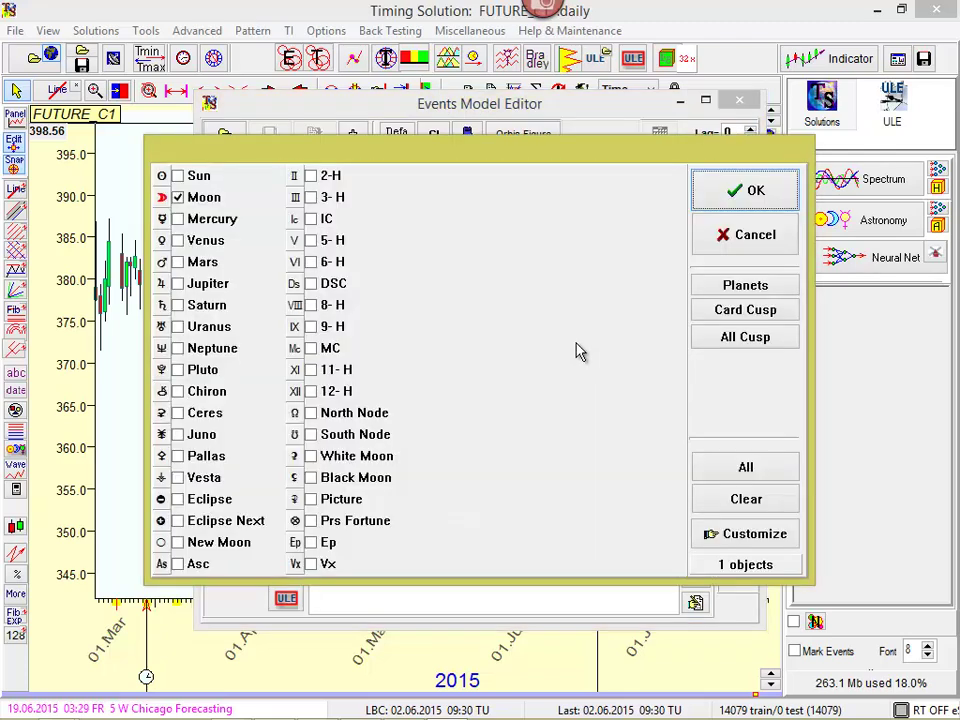
{"action": "left_click", "coordinate": [748, 288]}
{"action": "left_click", "coordinate": [177, 197]}
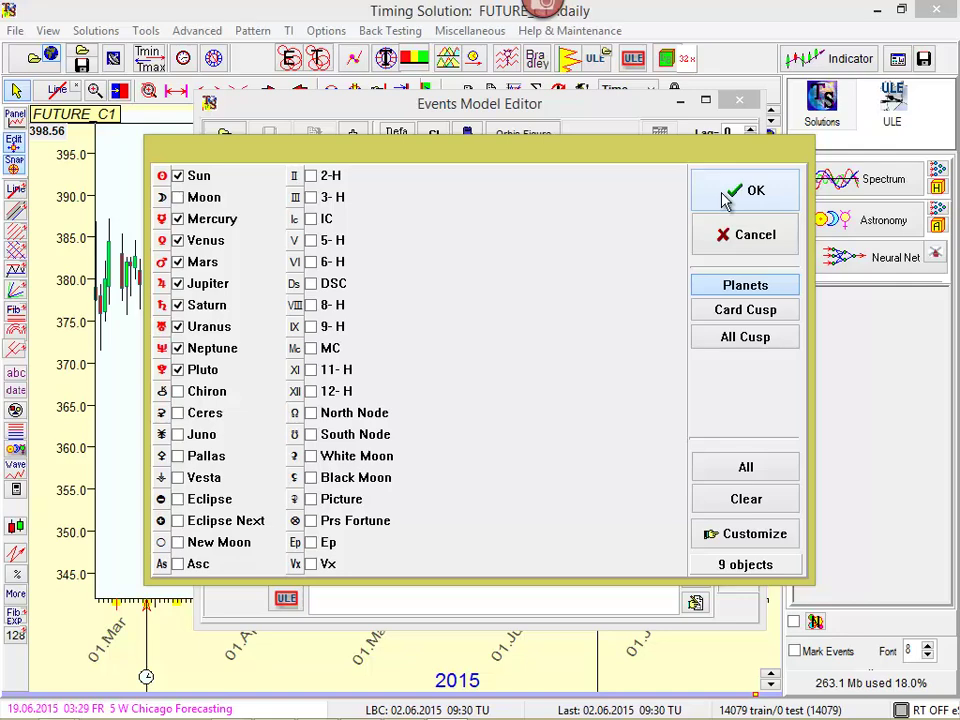
{"action": "left_click", "coordinate": [727, 196]}
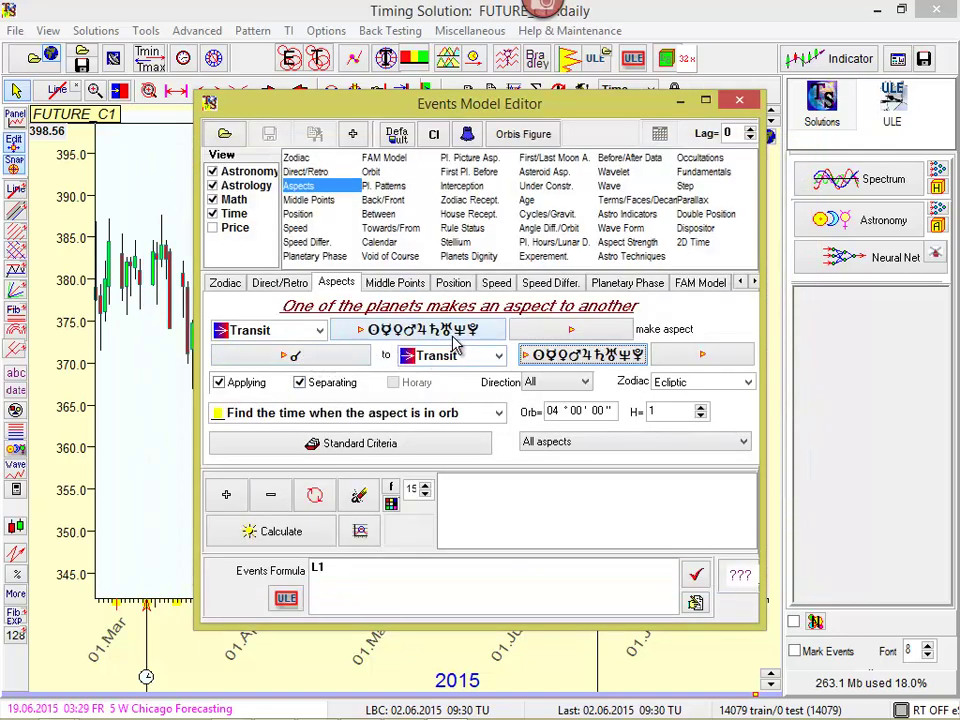
Step: Try to select the 0°, 60°, 90°, 120° and 180° aspects between the two planet groups
{"action": "left_click", "coordinate": [300, 356]}
{"action": "left_click", "coordinate": [180, 262]}
{"action": "left_click", "coordinate": [179, 241]}
{"action": "left_click", "coordinate": [179, 219]}
{"action": "left_click", "coordinate": [178, 197]}
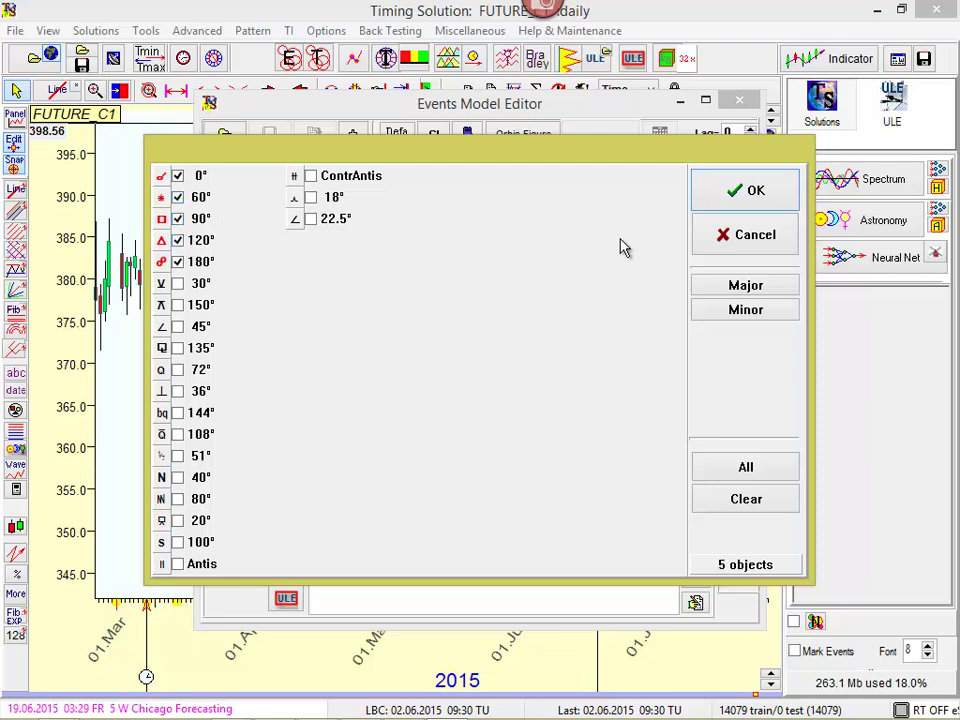
{"action": "left_click", "coordinate": [745, 287]}
{"action": "left_click", "coordinate": [733, 205]}
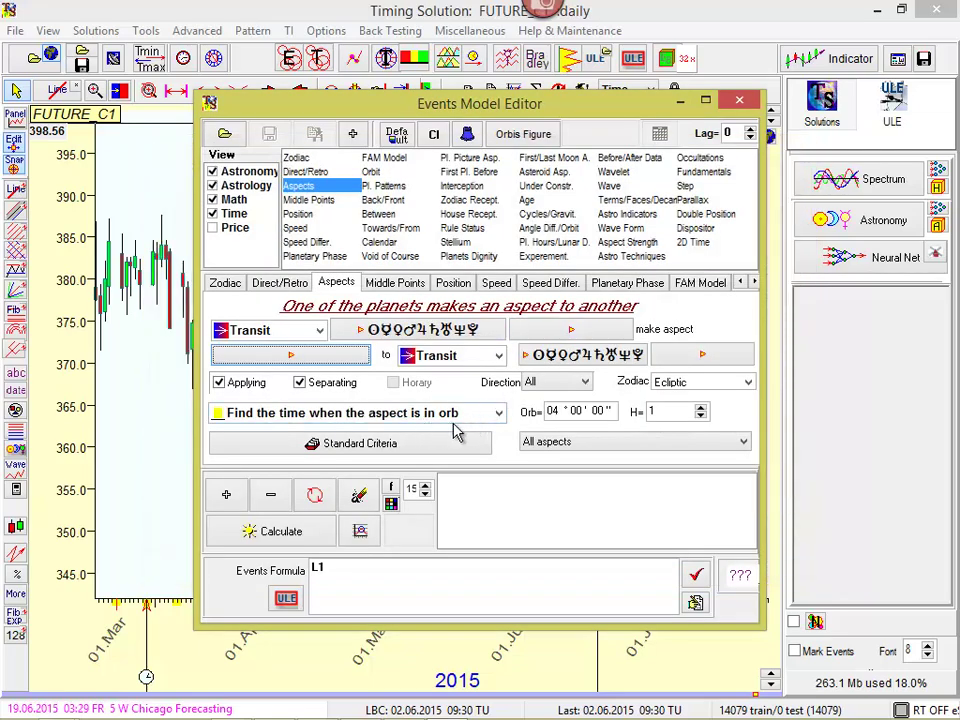
Step: Use the major aspects 0°, 60°, 90°, 120° and 180° for the planet-to-planet model
{"action": "left_click", "coordinate": [289, 355]}
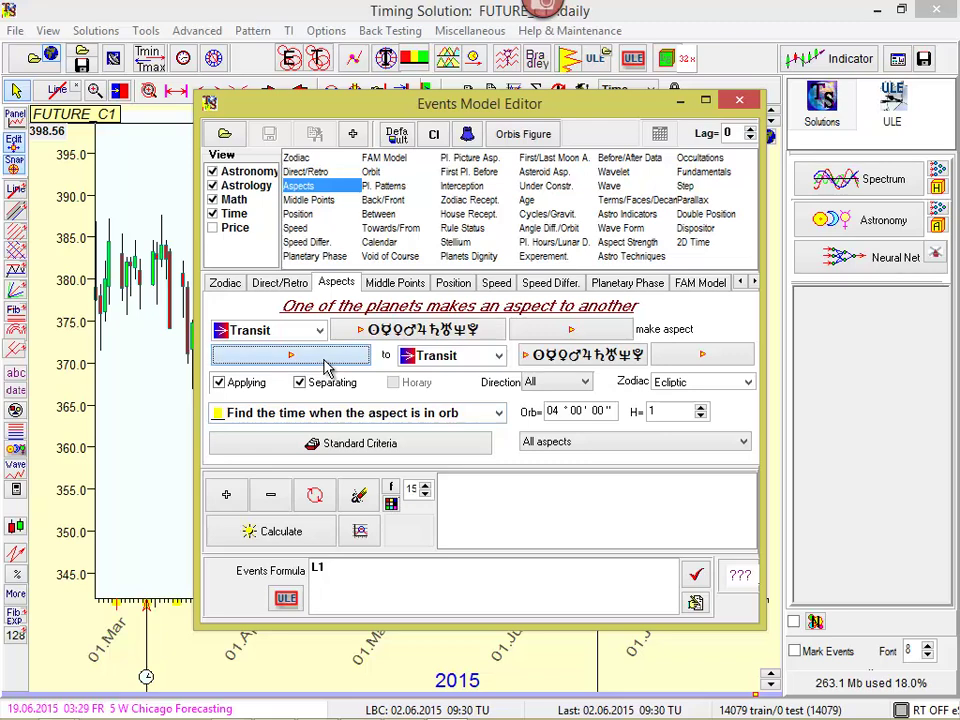
{"action": "left_click", "coordinate": [737, 285]}
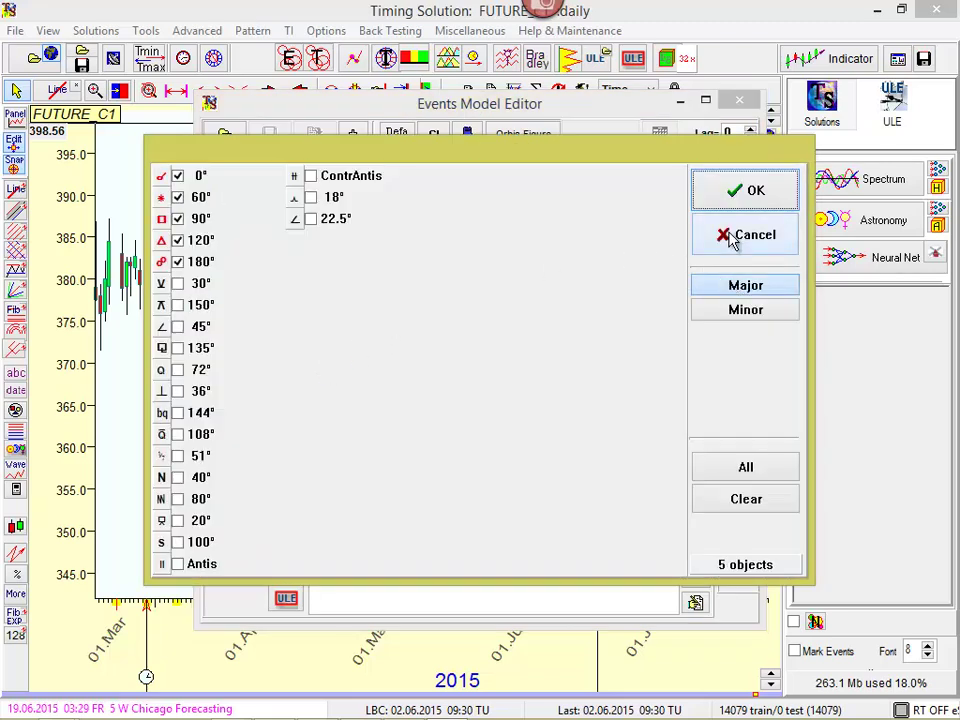
{"action": "left_click", "coordinate": [735, 195]}
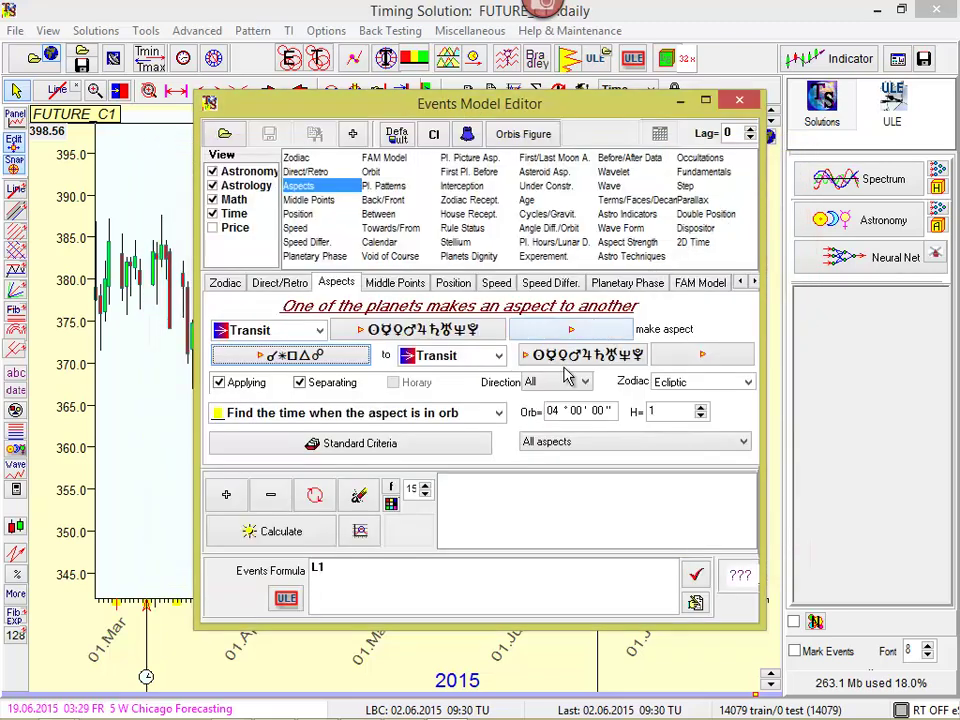
Step: Set the model to find the culmination of the aspect, calculate the events and minimize the editor to reveal the chart
{"action": "left_click", "coordinate": [498, 413]}
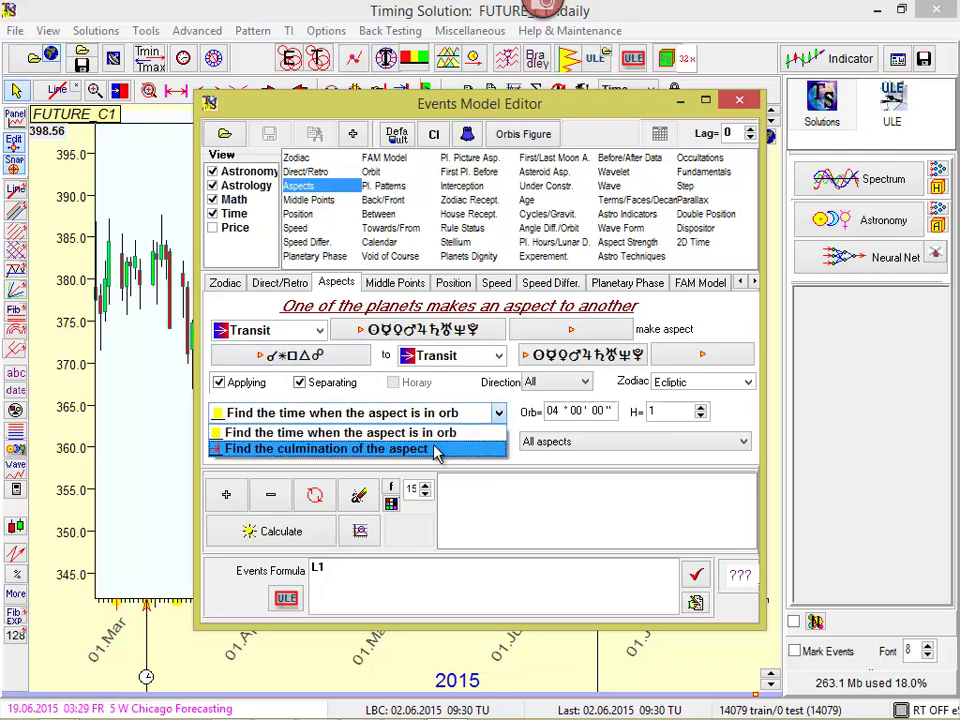
{"action": "left_click", "coordinate": [428, 449]}
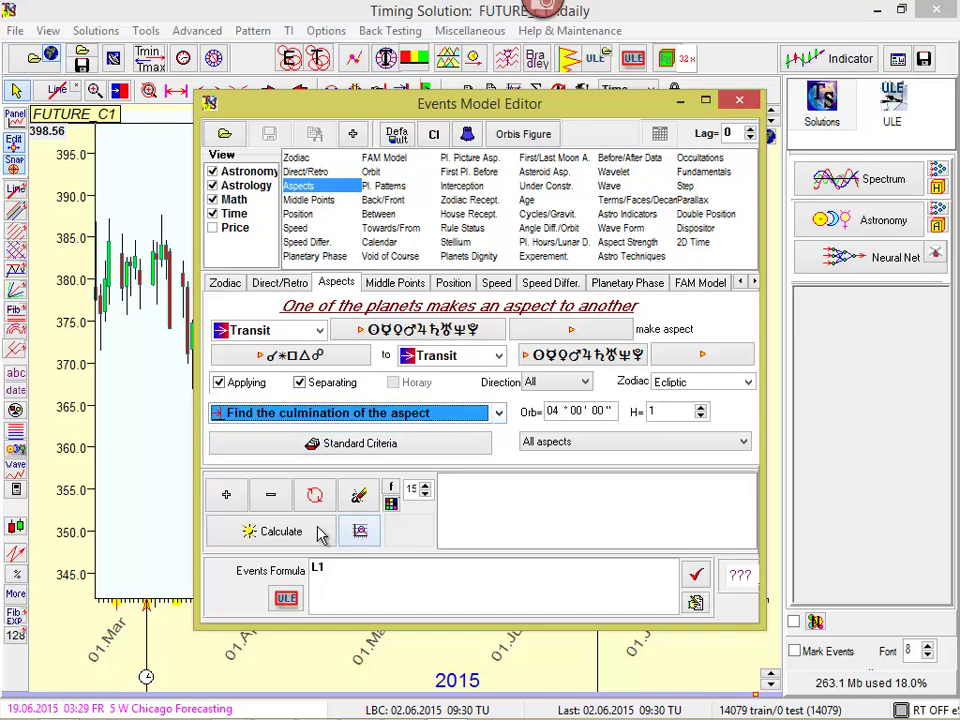
{"action": "left_click", "coordinate": [281, 538]}
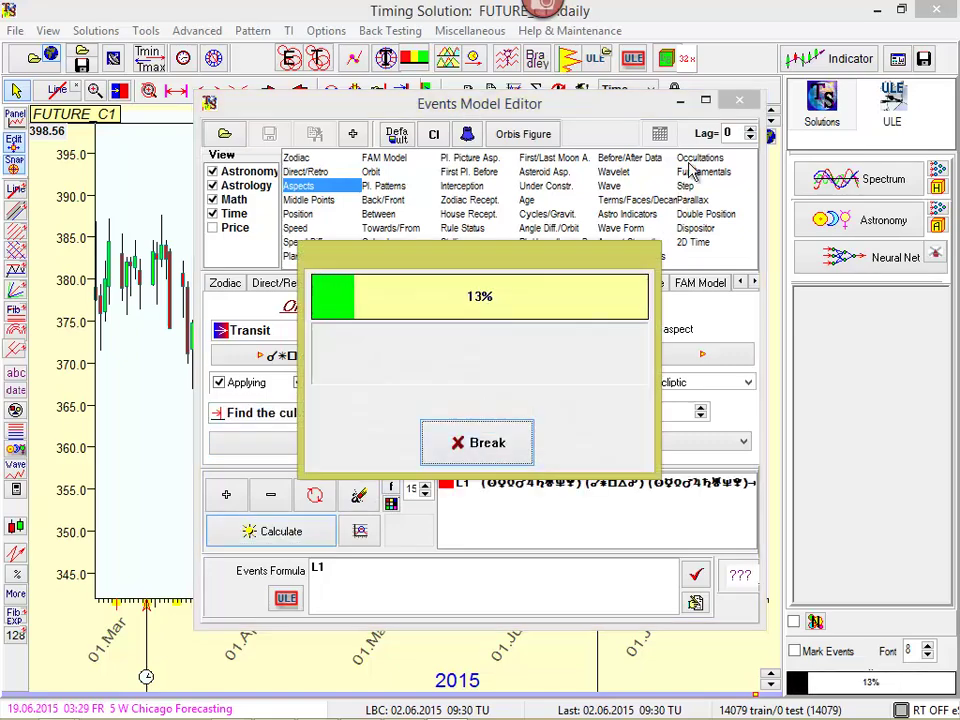
{"action": "left_click", "coordinate": [683, 103]}
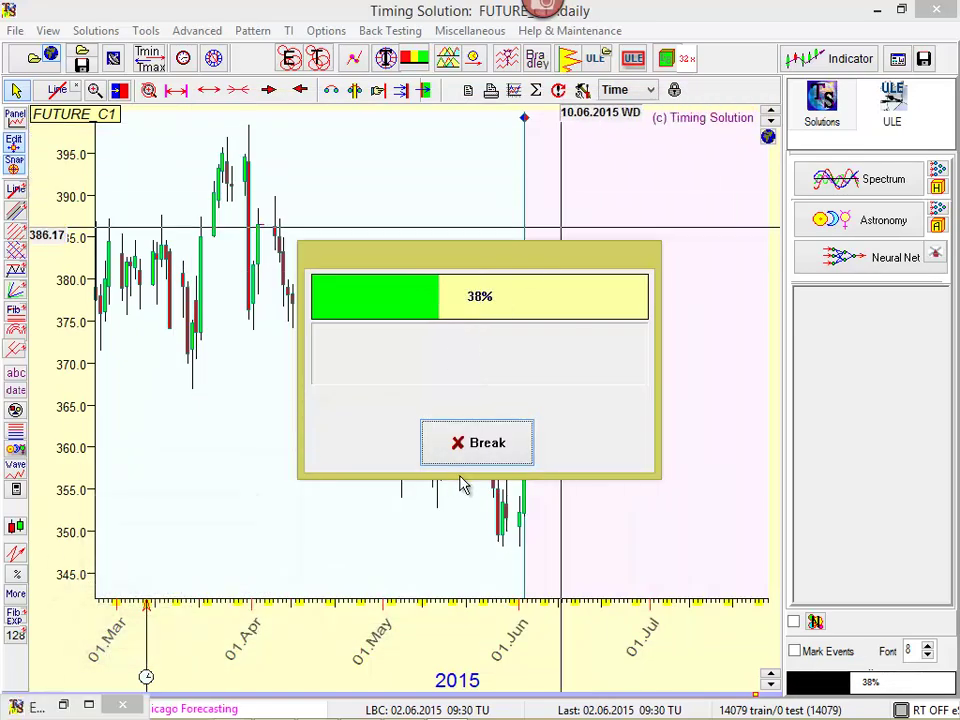
Step: Label the calculated aspect events on the recent daily bars and enlarge the label font to 11
{"action": "scroll", "coordinate": [294, 501], "scroll_direction": "down", "scroll_amount": 3}
{"action": "left_click_drag", "start_coordinate": [294, 502], "coordinate": [514, 566]}
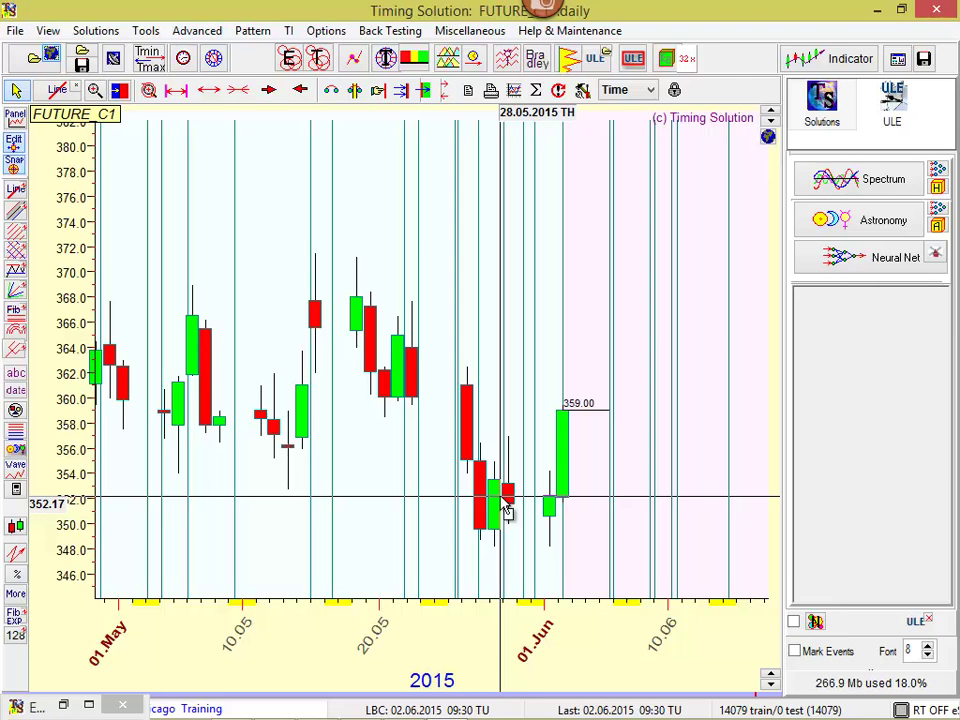
{"action": "left_click_drag", "start_coordinate": [505, 510], "coordinate": [426, 508]}
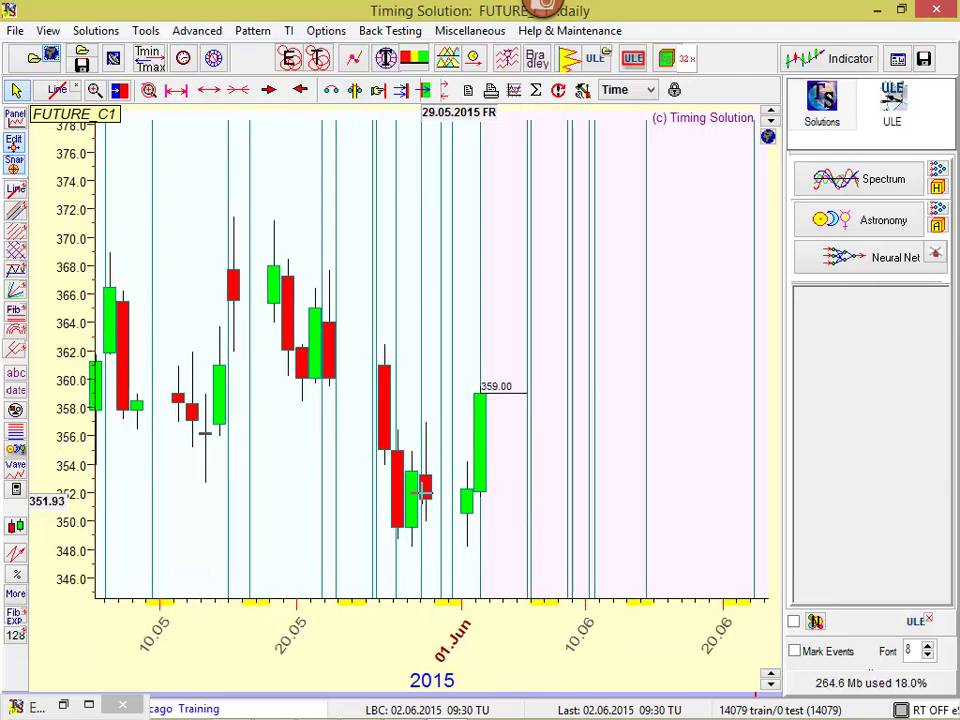
{"action": "left_click", "coordinate": [795, 652]}
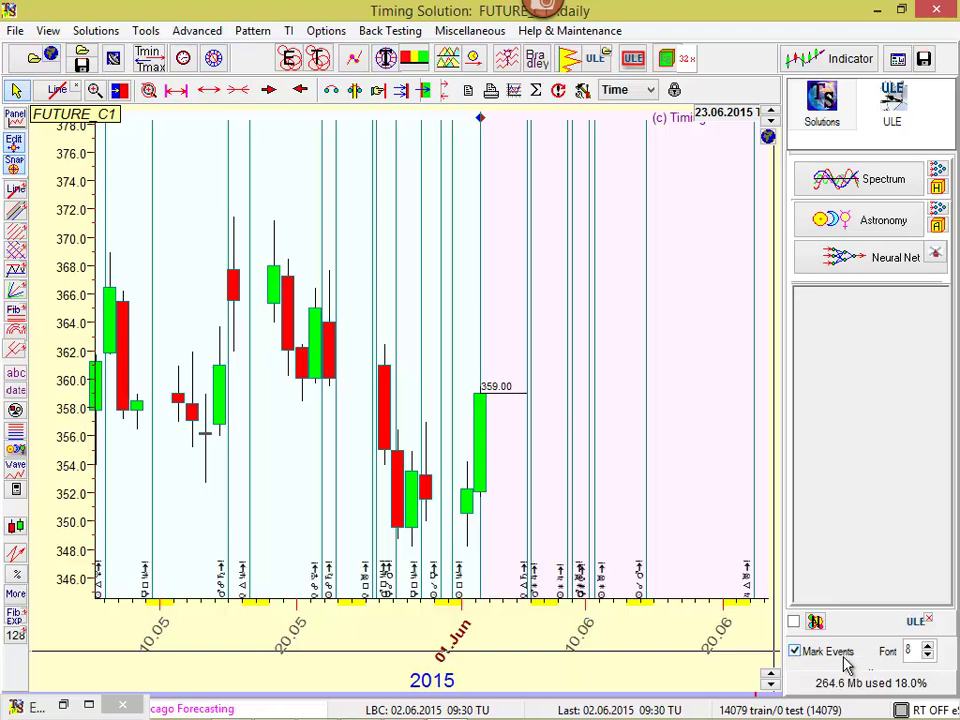
{"action": "left_click", "coordinate": [929, 647]}
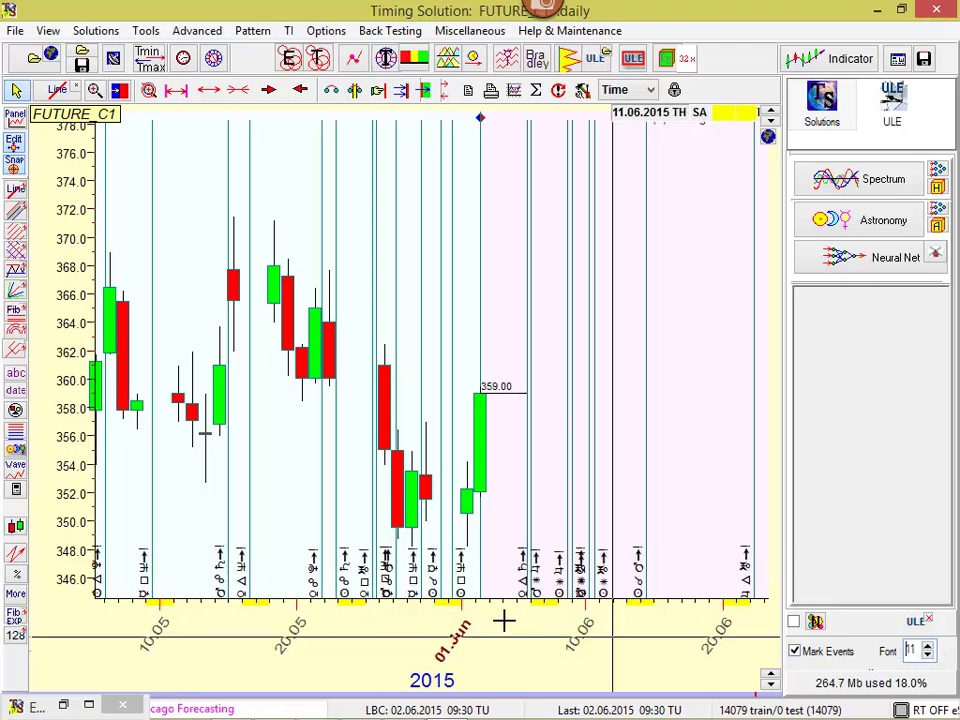
{"action": "scroll", "coordinate": [598, 471], "scroll_direction": "up", "scroll_amount": 3}
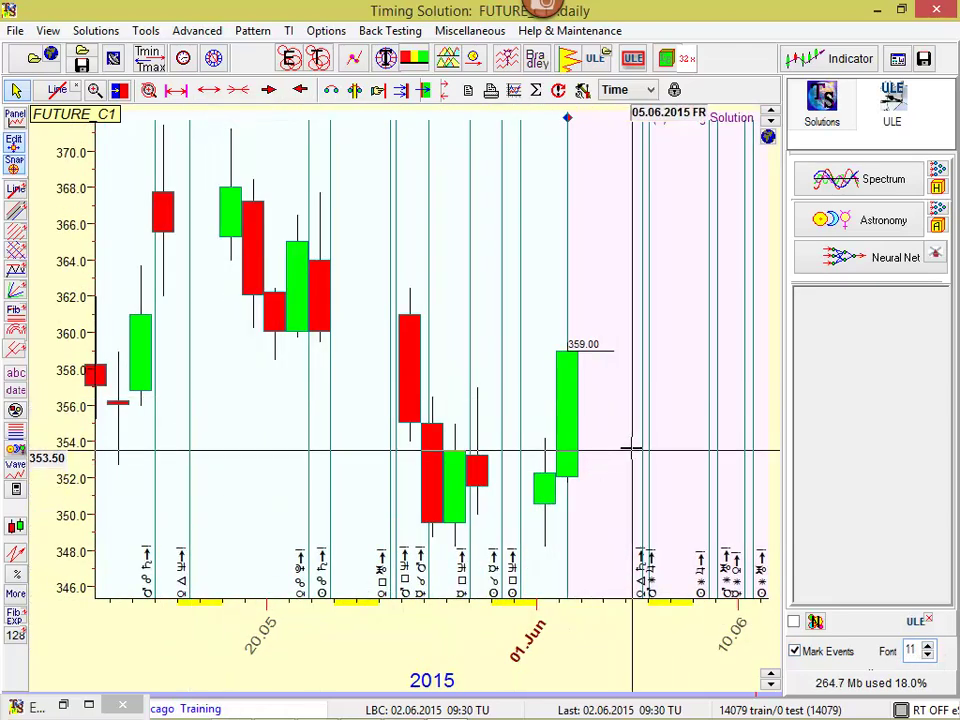
{"action": "left_click_drag", "start_coordinate": [632, 448], "coordinate": [435, 450]}
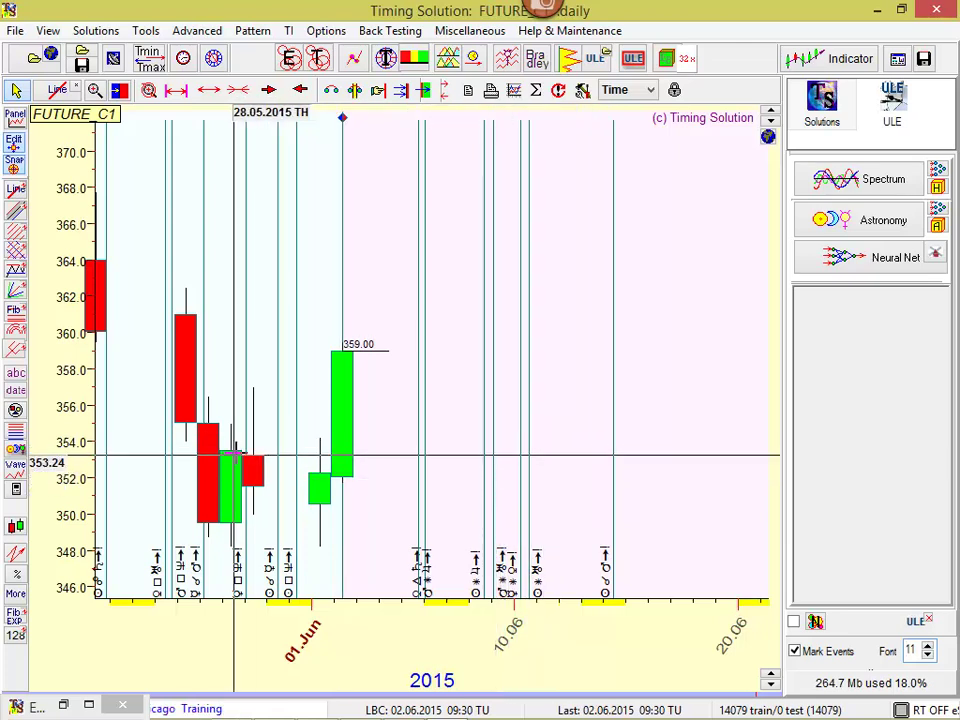
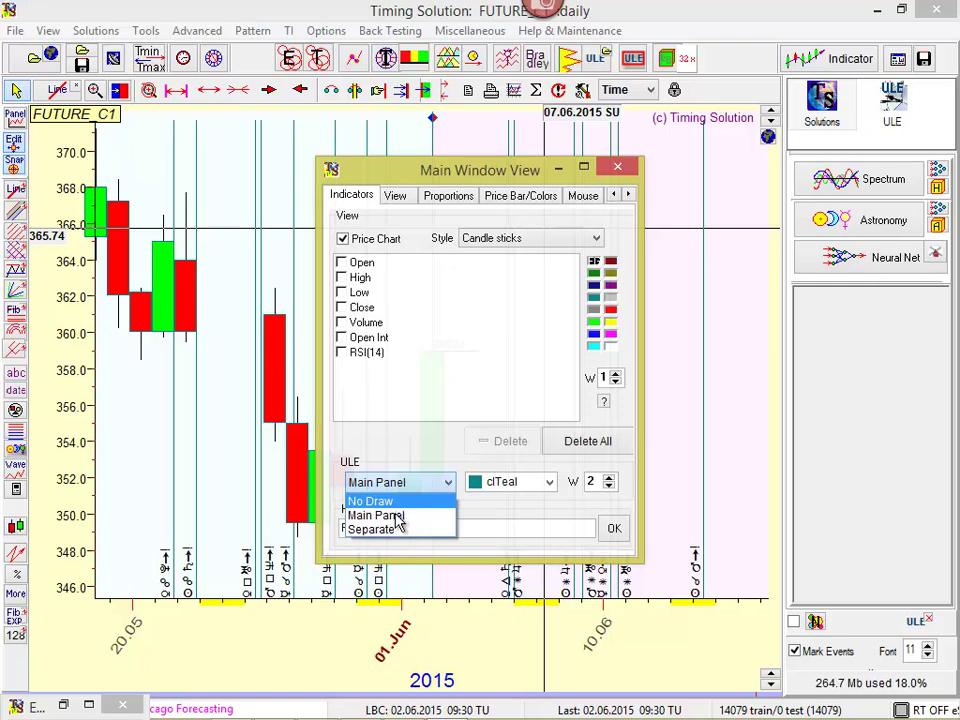
Step: Try displaying the ULE event lines in a separate panel and return them to the main panel
{"action": "left_click", "coordinate": [381, 530]}
{"action": "left_click_drag", "start_coordinate": [470, 170], "coordinate": [700, 113]}
{"action": "left_click", "coordinate": [679, 428]}
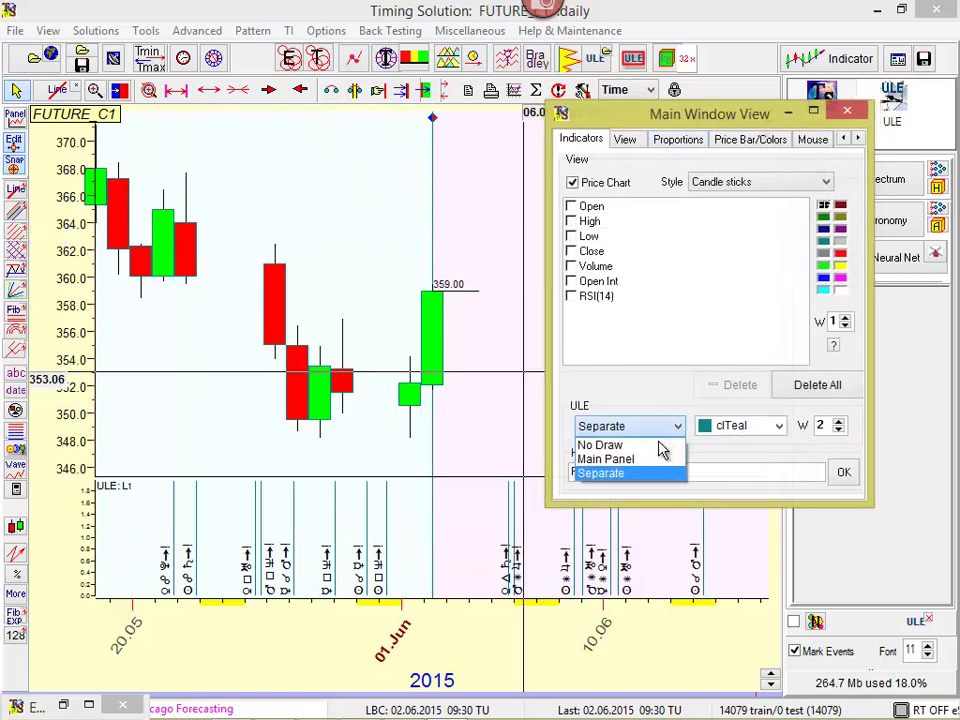
{"action": "left_click", "coordinate": [633, 460]}
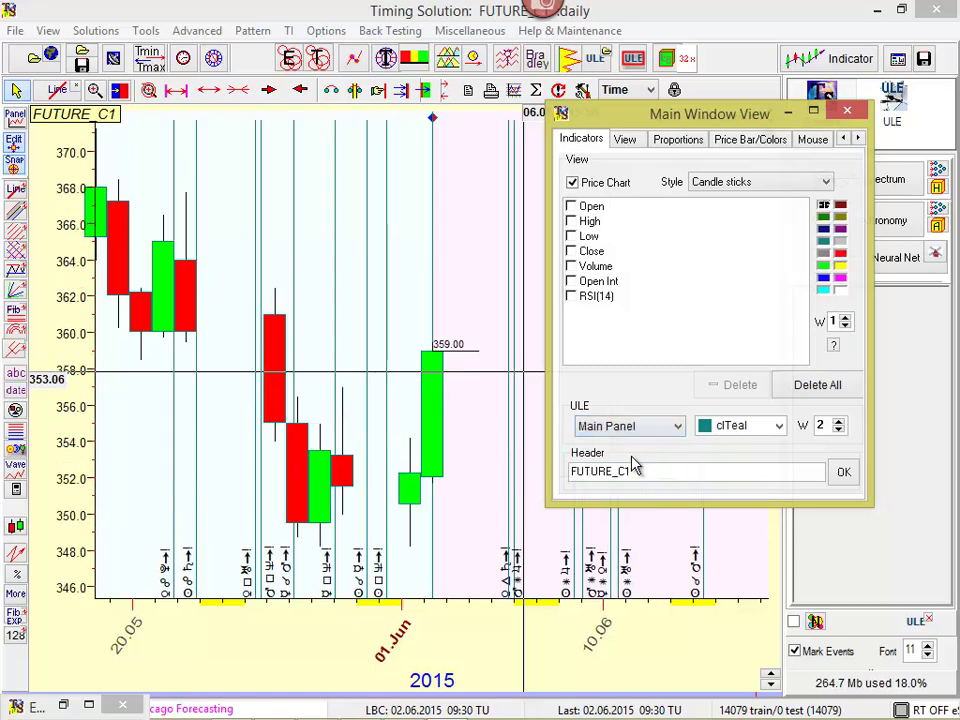
Step: Hide the ULE event lines by setting their display to No Draw, and close the main window view settings
{"action": "left_click", "coordinate": [683, 428]}
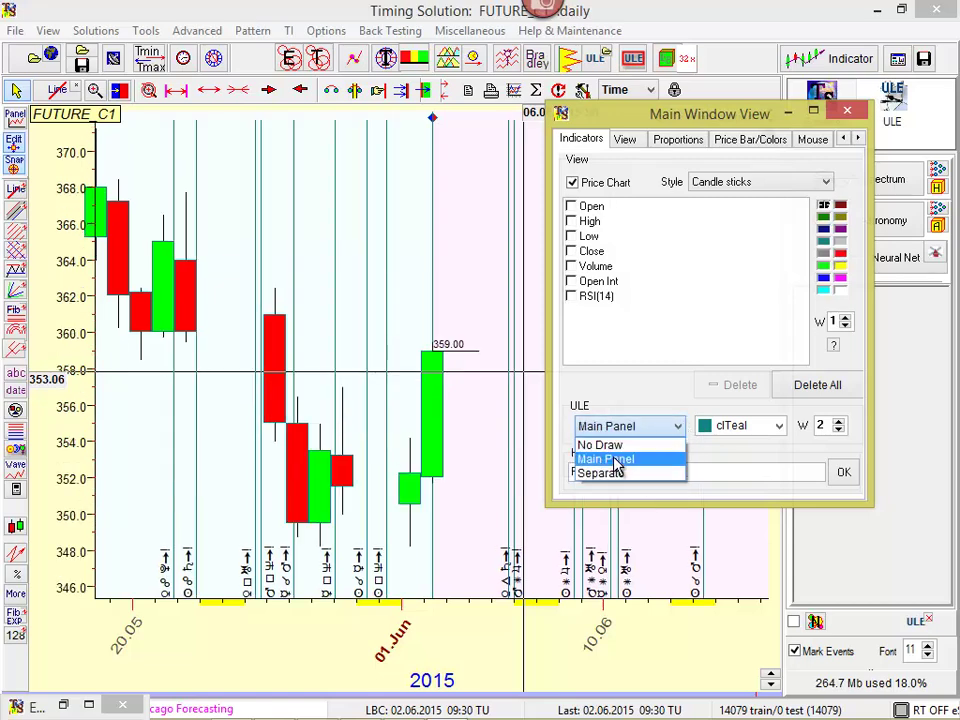
{"action": "left_click", "coordinate": [615, 449]}
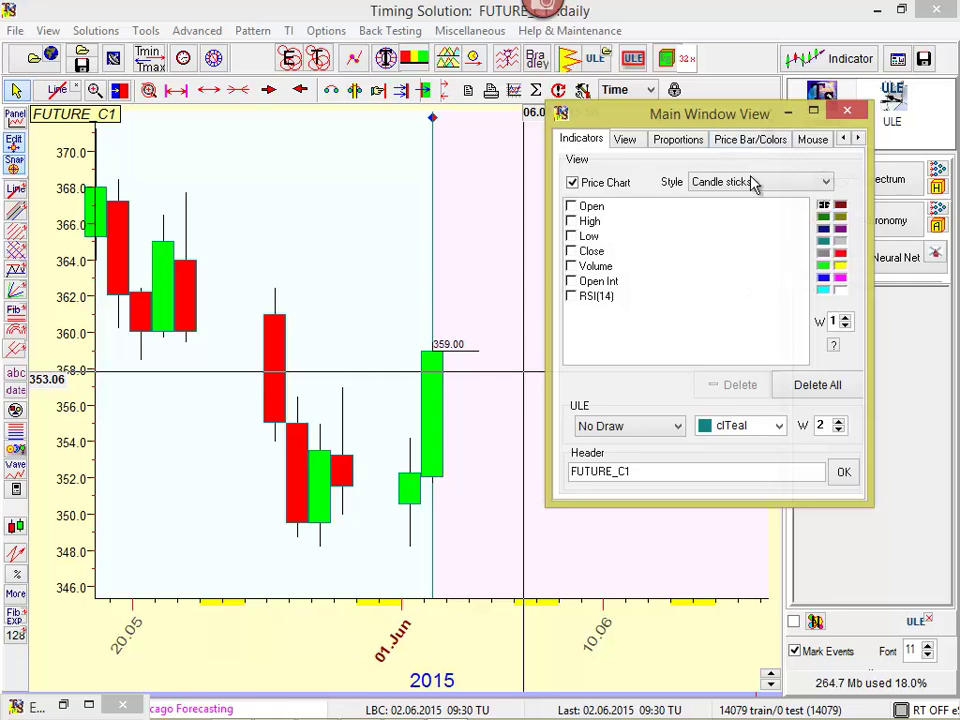
{"action": "left_click", "coordinate": [846, 111]}
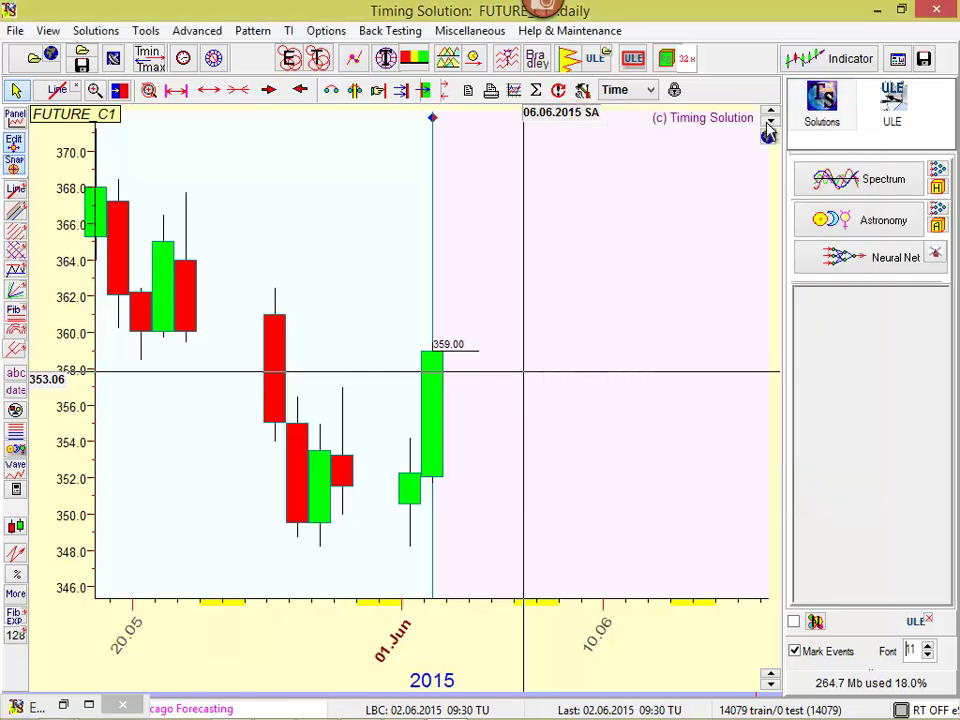
Step: Start the Planetary Lines tool for the geocentric transit Sun and set its scale to 1°→0.1 $
{"action": "left_click", "coordinate": [506, 62]}
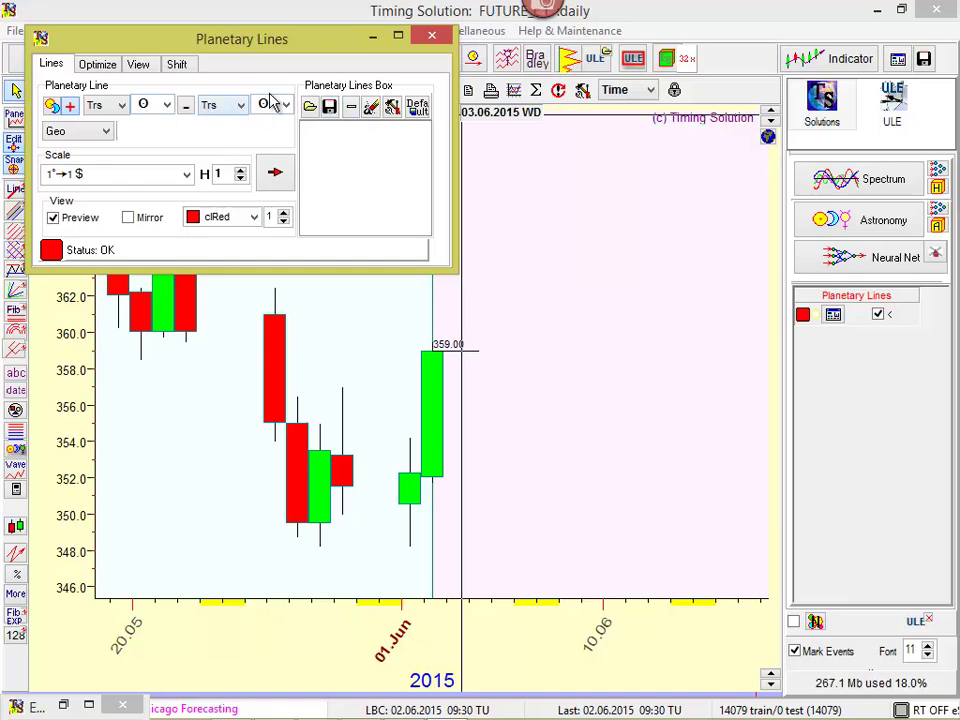
{"action": "left_click_drag", "start_coordinate": [218, 36], "coordinate": [696, 51]}
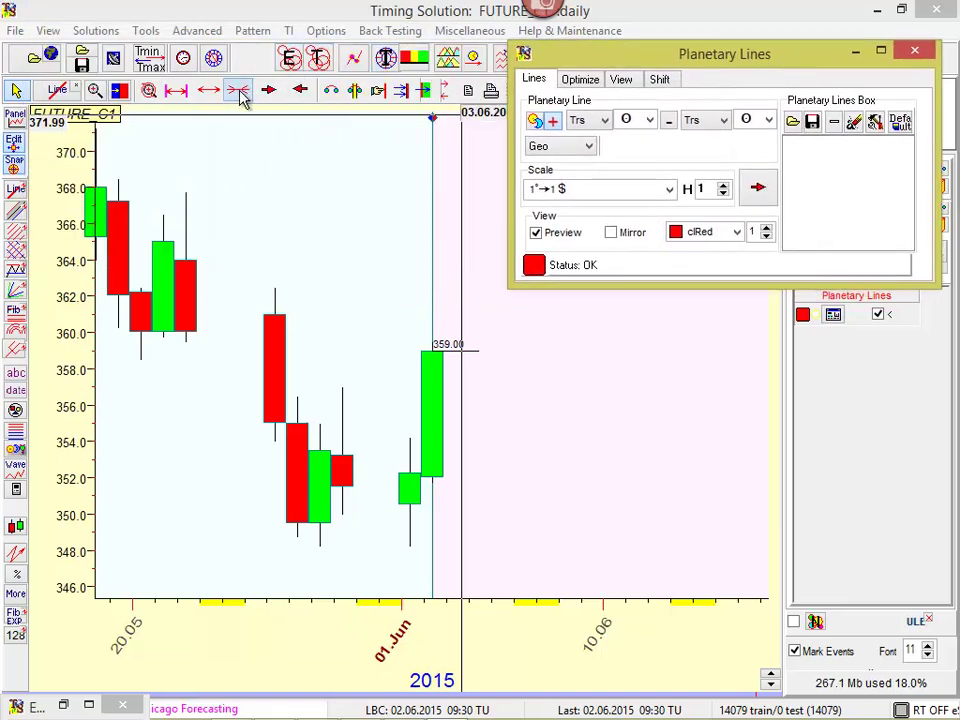
{"action": "left_click", "coordinate": [208, 95]}
{"action": "left_click", "coordinate": [208, 95]}
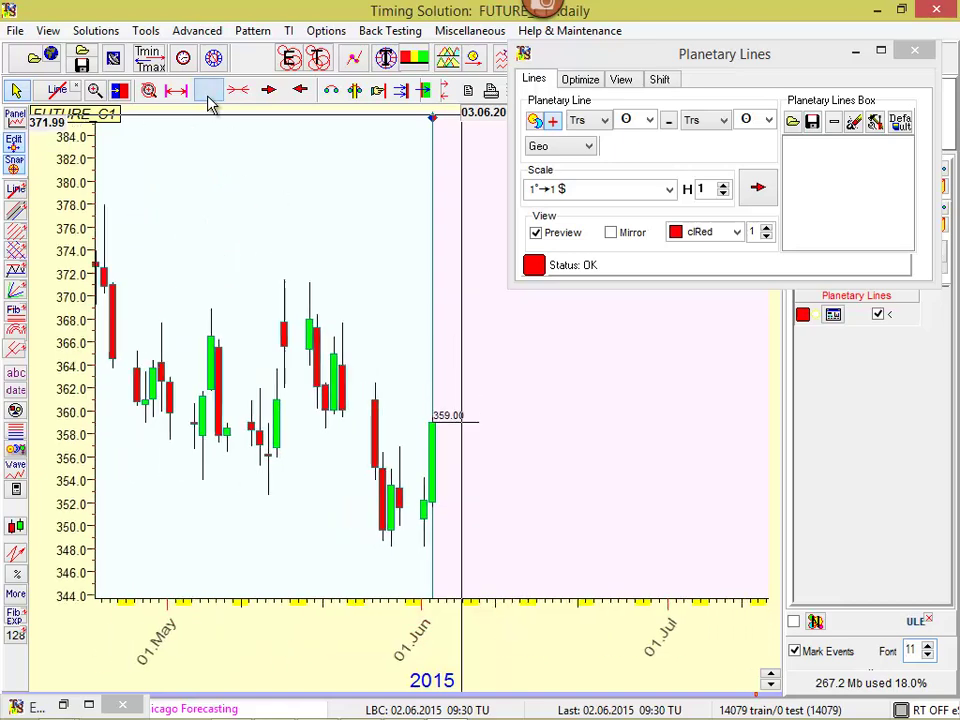
{"action": "left_click", "coordinate": [208, 95]}
{"action": "left_click", "coordinate": [208, 95]}
{"action": "left_click", "coordinate": [208, 95]}
{"action": "left_click", "coordinate": [209, 99]}
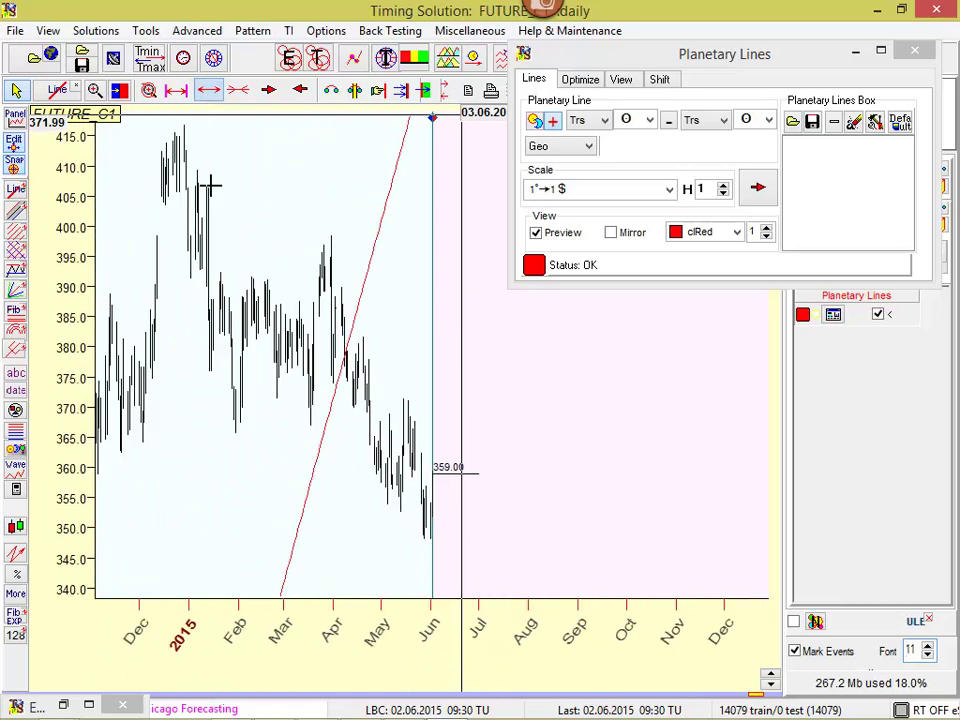
{"action": "scroll", "coordinate": [325, 360], "scroll_direction": "up", "scroll_amount": 3}
{"action": "scroll", "coordinate": [300, 250], "scroll_direction": "down", "scroll_amount": 1}
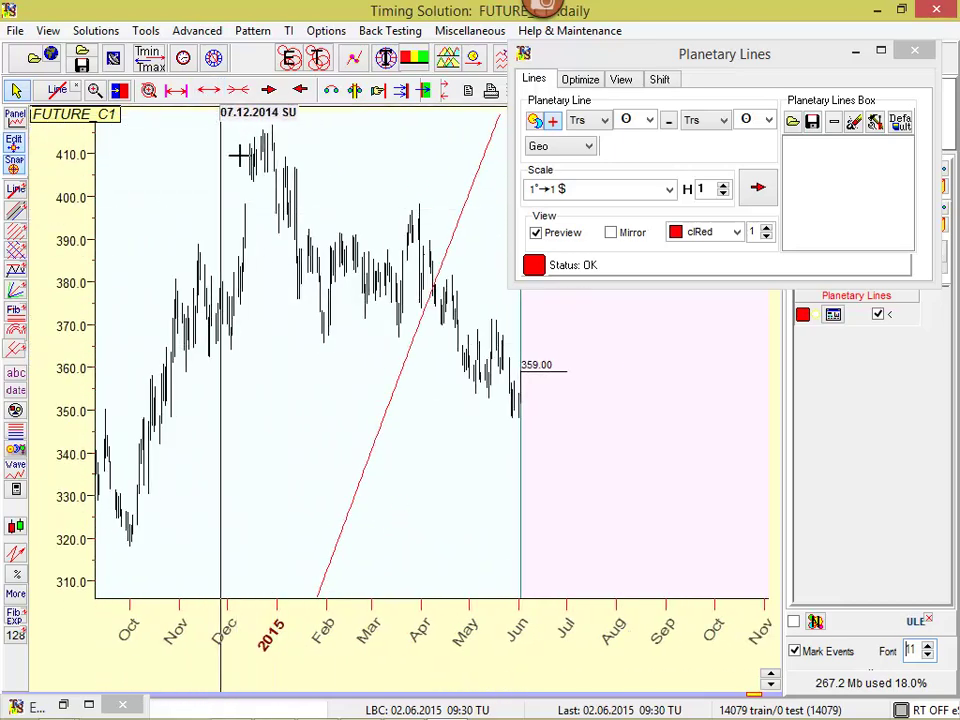
{"action": "left_click", "coordinate": [209, 92]}
{"action": "left_click", "coordinate": [209, 95]}
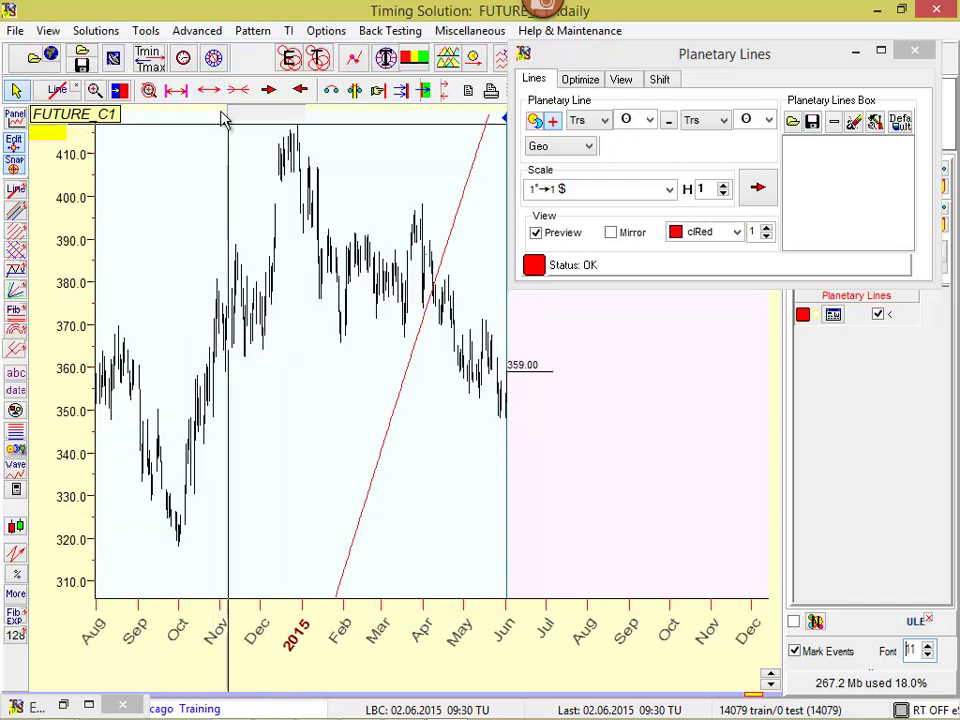
{"action": "left_click", "coordinate": [209, 95]}
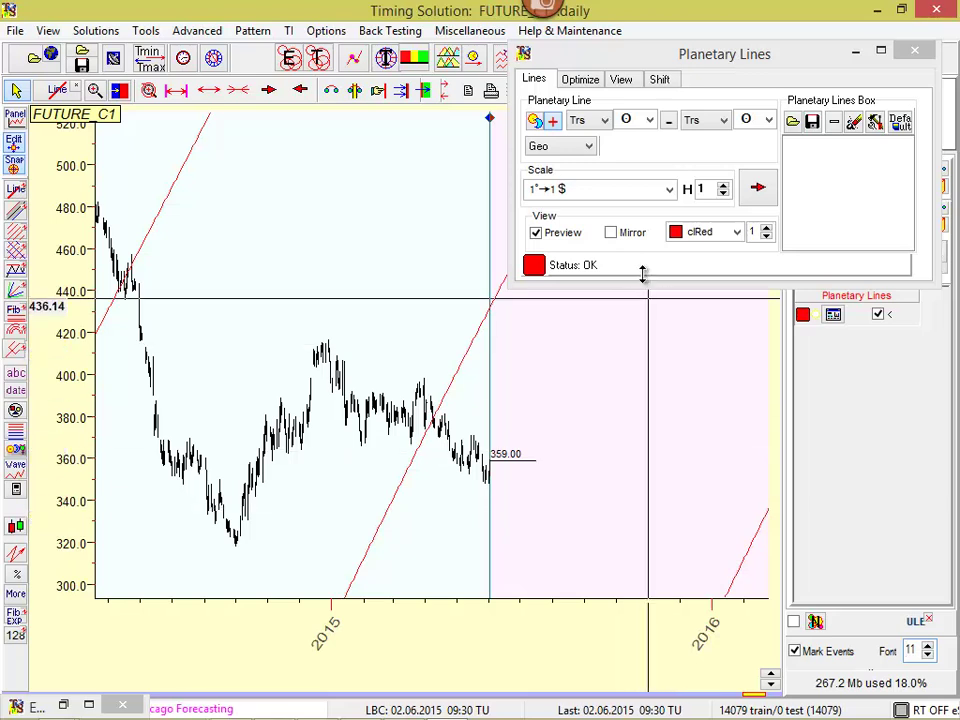
{"action": "left_click", "coordinate": [670, 190]}
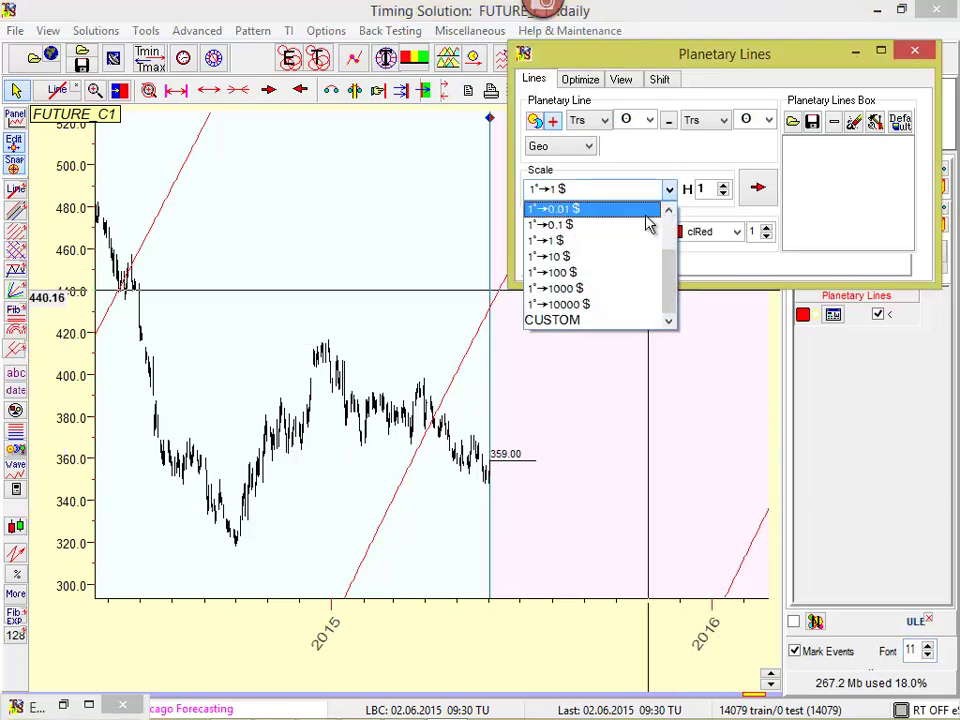
{"action": "left_click", "coordinate": [631, 225]}
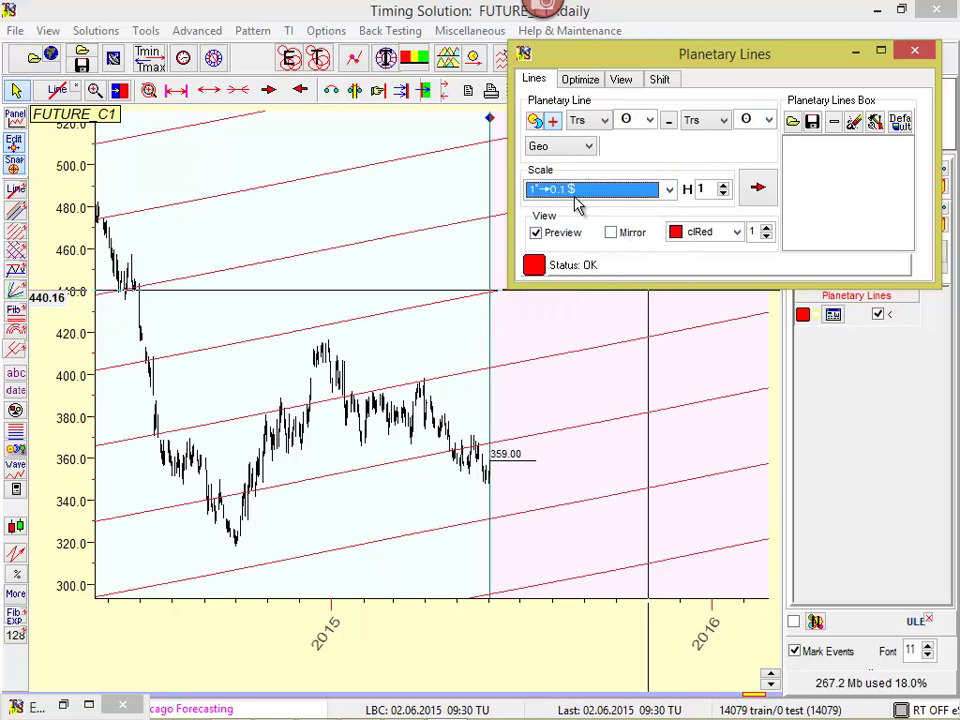
Step: Add the Sun line at the 1°→0.1 $ scale to the planetary lines box
{"action": "left_click_drag", "start_coordinate": [624, 60], "coordinate": [728, 66]}
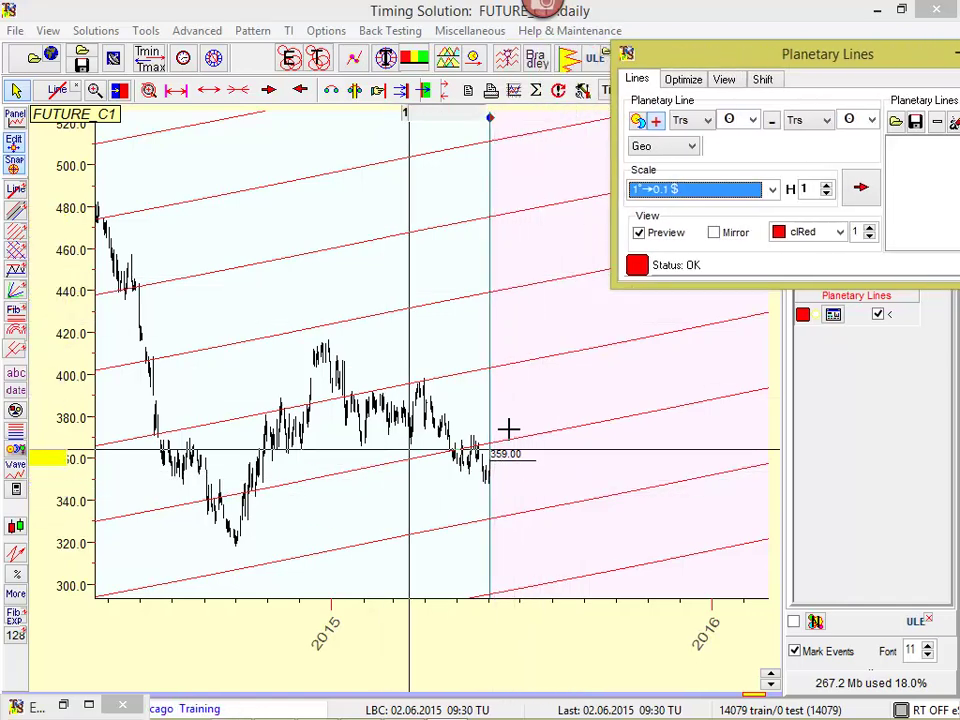
{"action": "left_click_drag", "start_coordinate": [724, 58], "coordinate": [536, 62]}
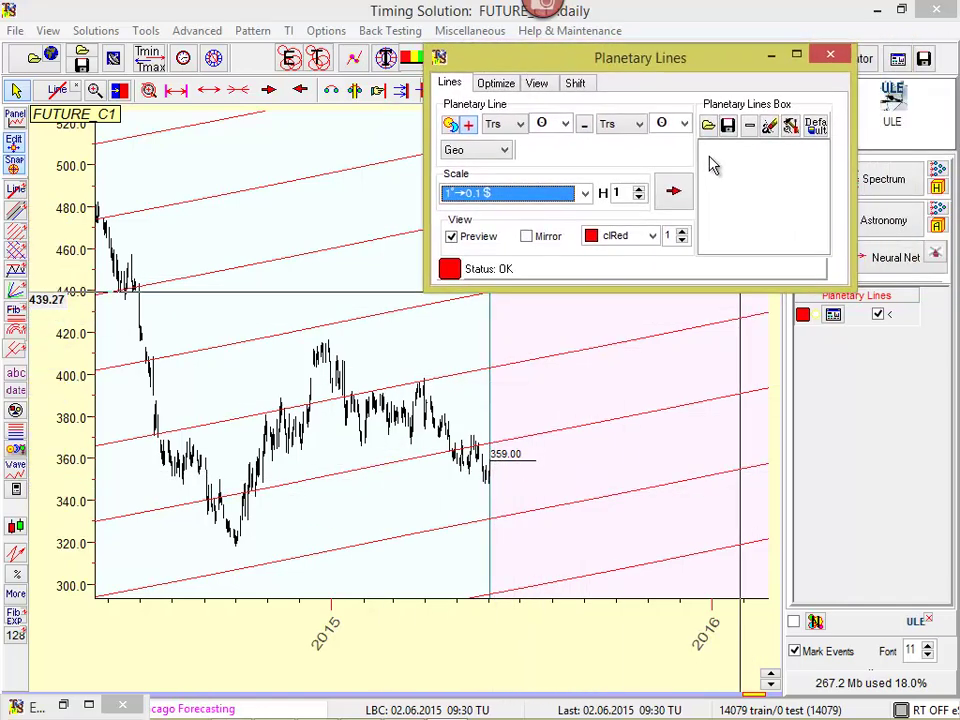
{"action": "left_click", "coordinate": [672, 194]}
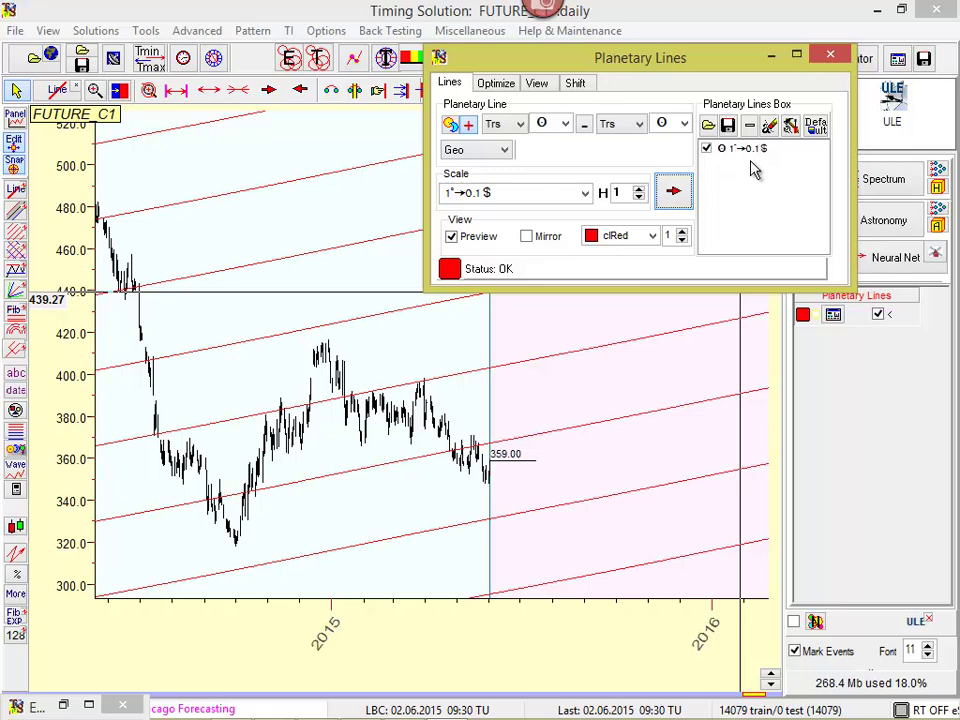
Step: Preview planetary lines with transit Venus as the first planet and transit Jupiter as the second
{"action": "left_click", "coordinate": [566, 125]}
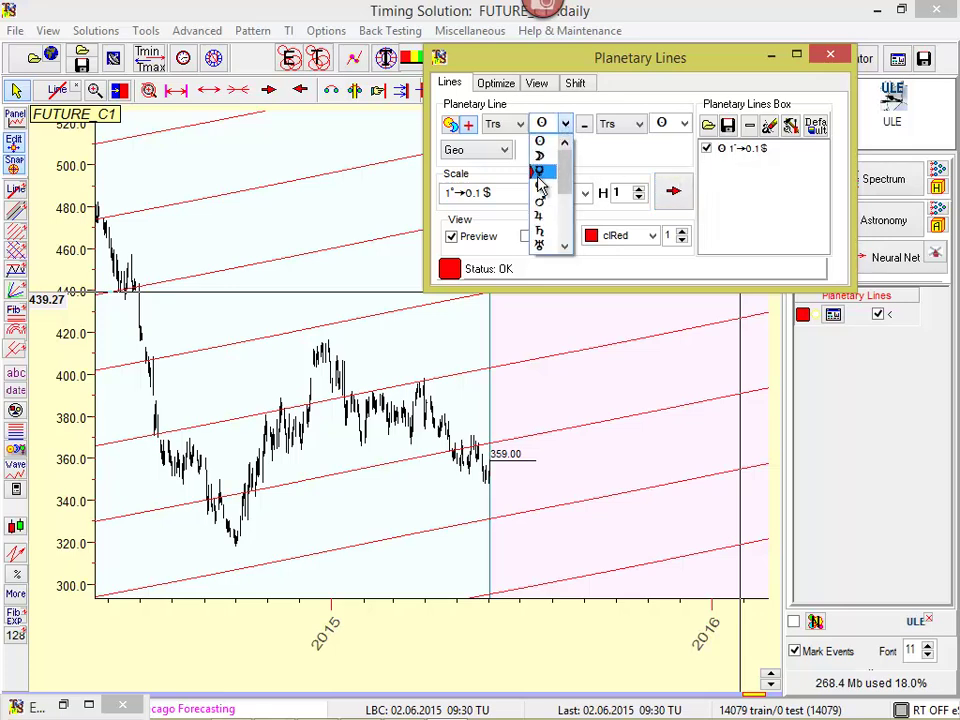
{"action": "left_click", "coordinate": [541, 187]}
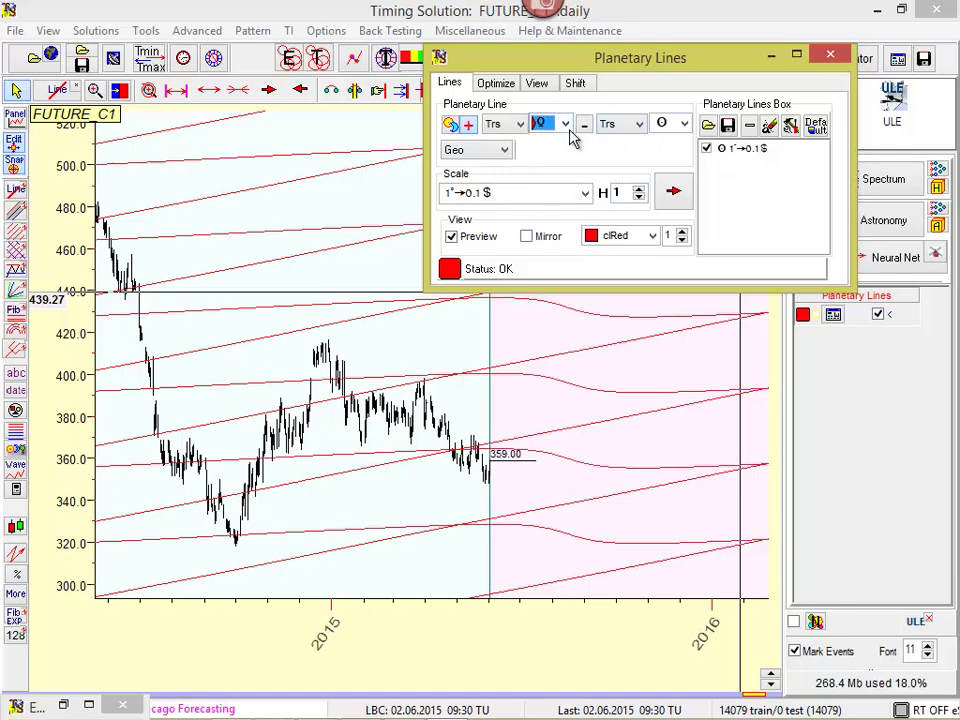
{"action": "left_click", "coordinate": [684, 124]}
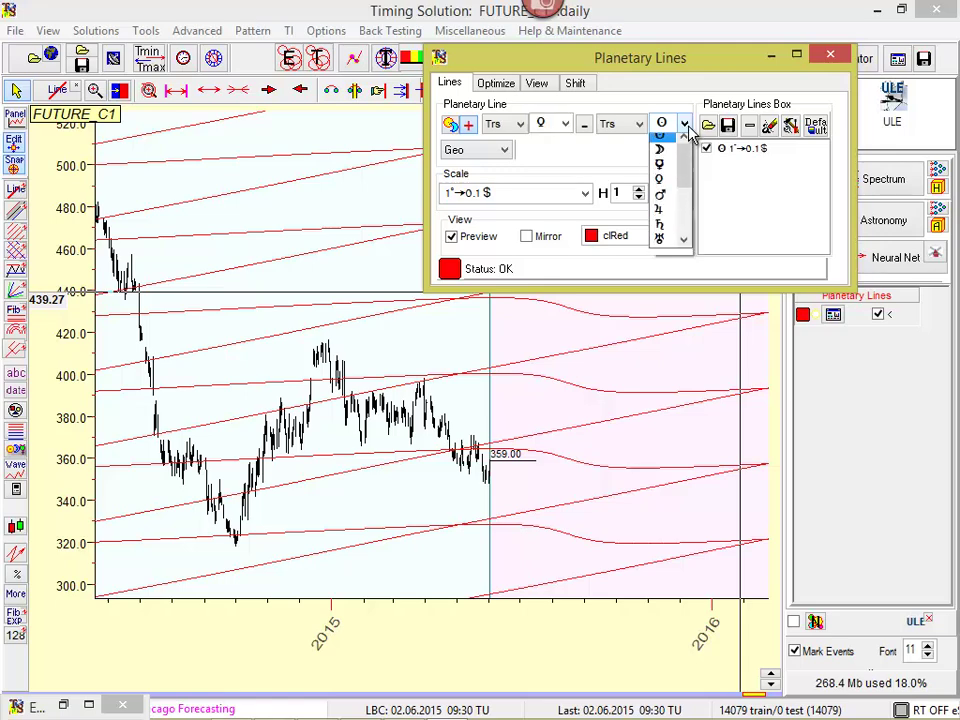
{"action": "left_click", "coordinate": [667, 217]}
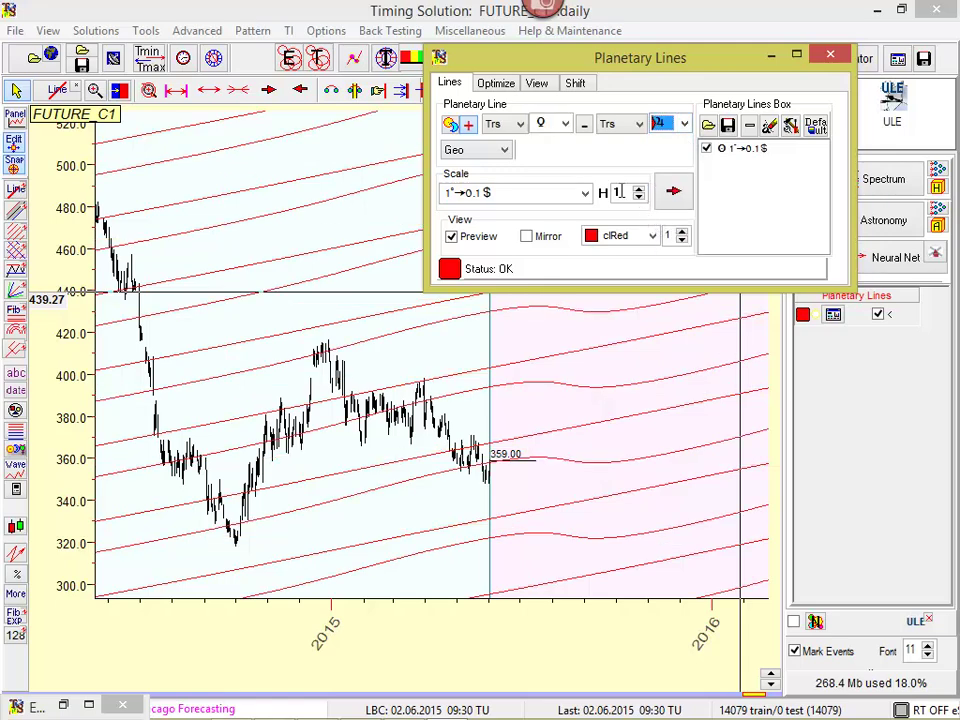
Step: Change both transit planets of the previewed line to Saturn
{"action": "left_click", "coordinate": [566, 124]}
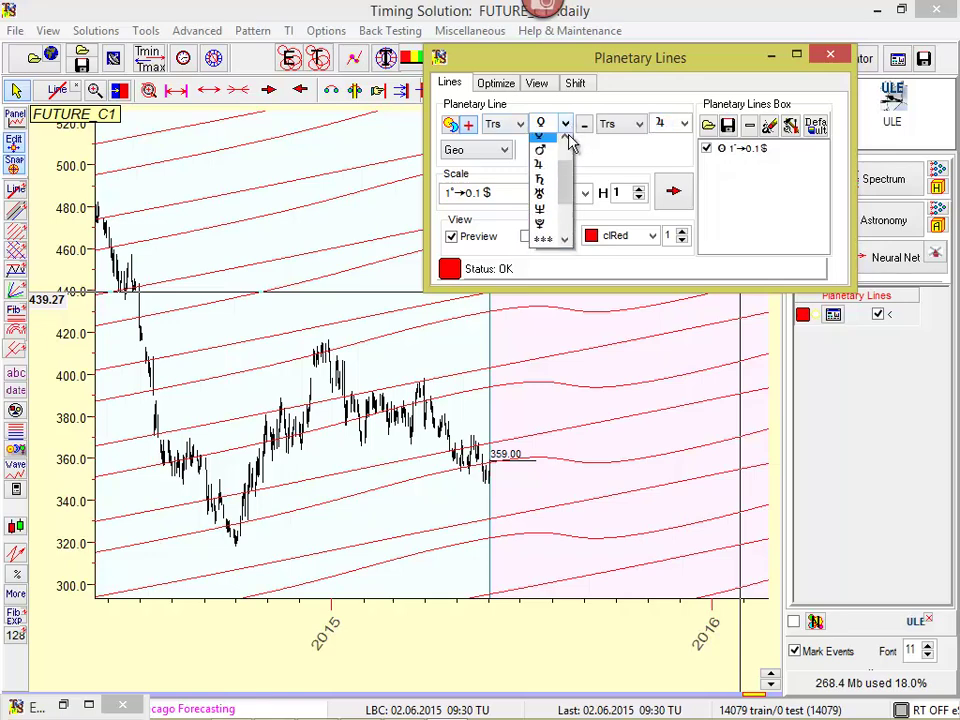
{"action": "left_click", "coordinate": [541, 187]}
{"action": "left_click", "coordinate": [684, 124]}
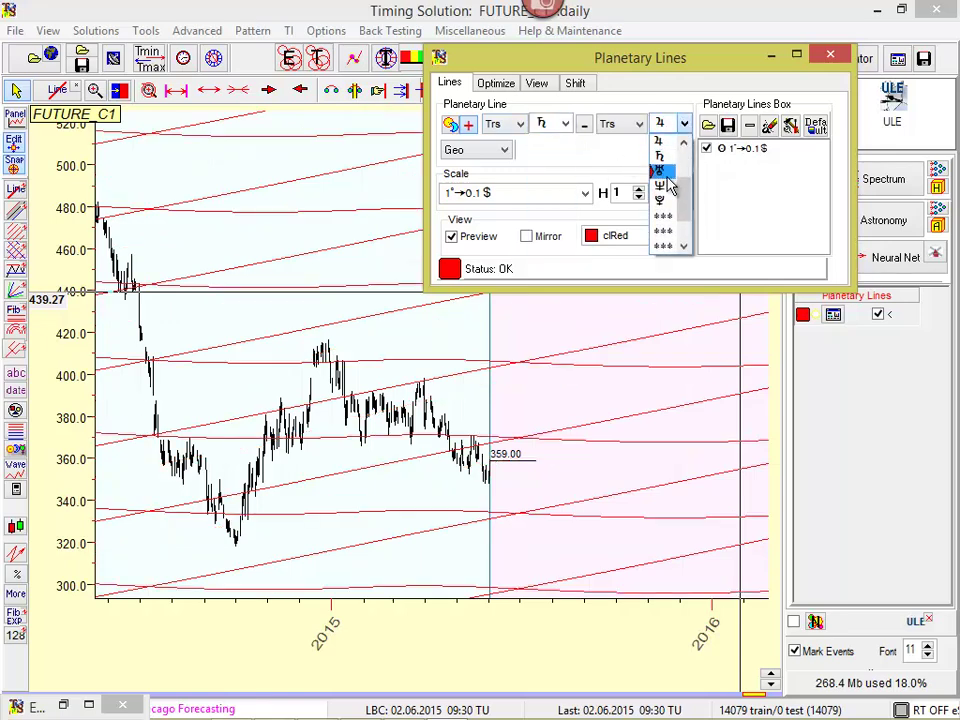
{"action": "left_click", "coordinate": [659, 157]}
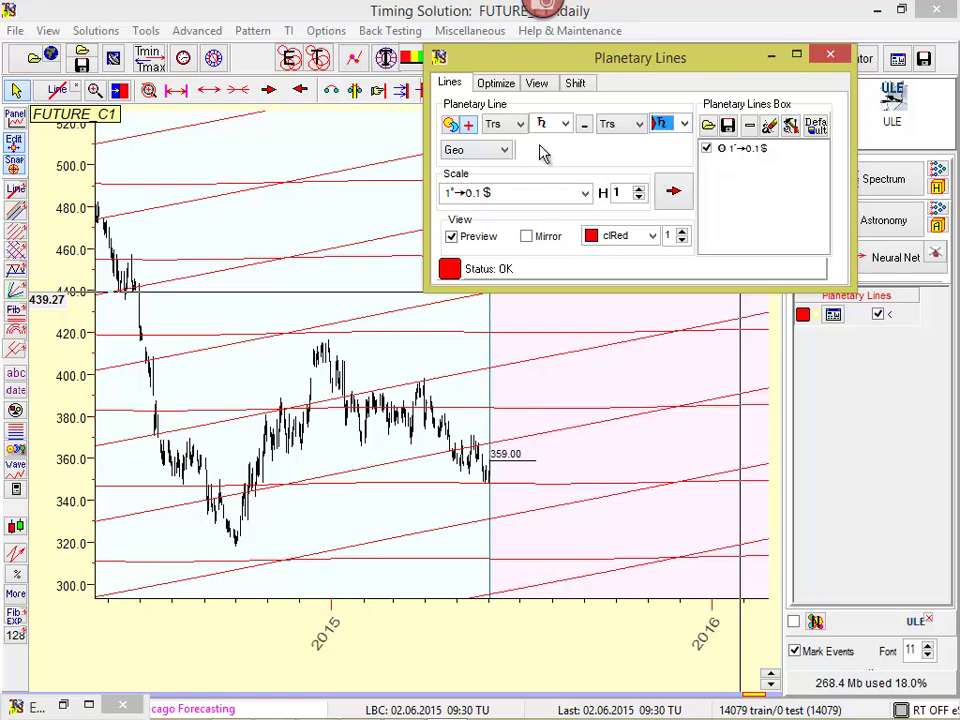
Step: Preview the transit lines of Mercury, Venus and Saturn one after another on the chart
{"action": "left_click", "coordinate": [452, 127]}
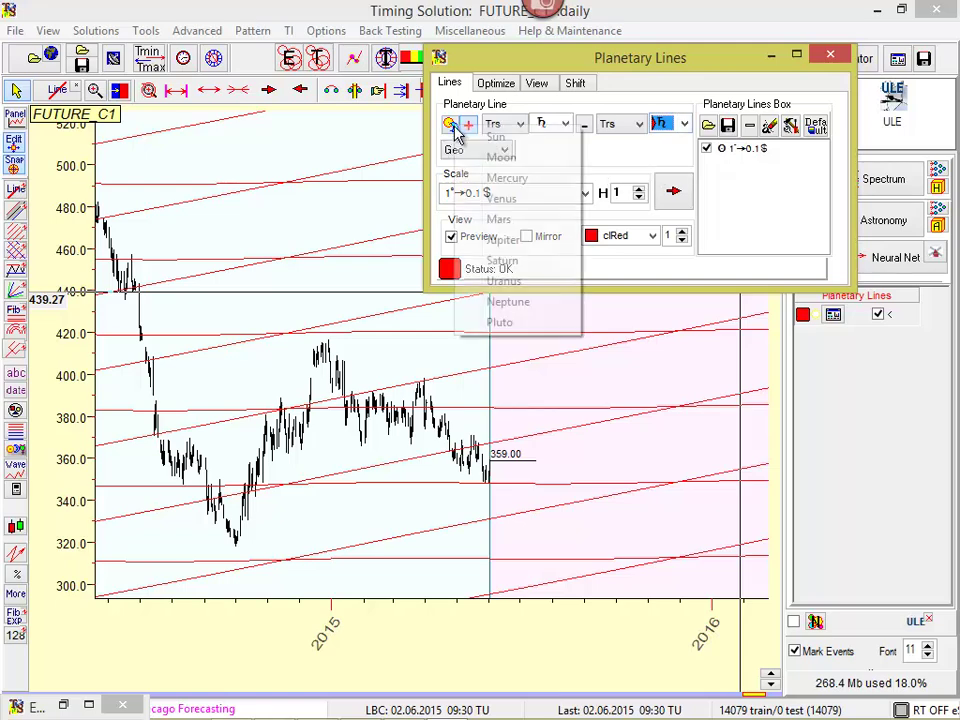
{"action": "left_click", "coordinate": [510, 182]}
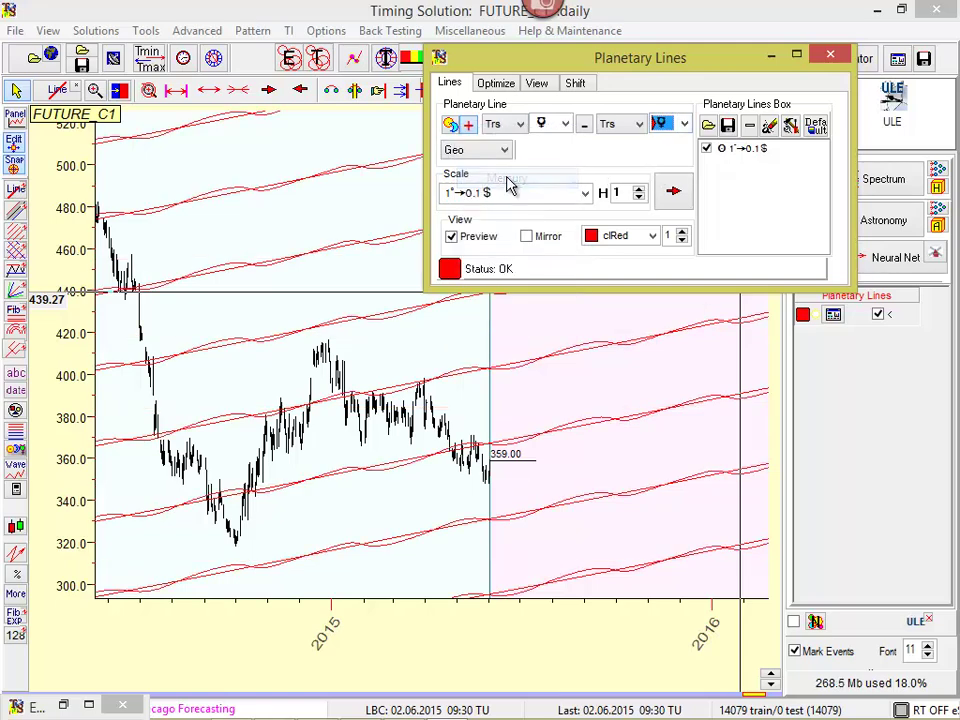
{"action": "left_click", "coordinate": [450, 130]}
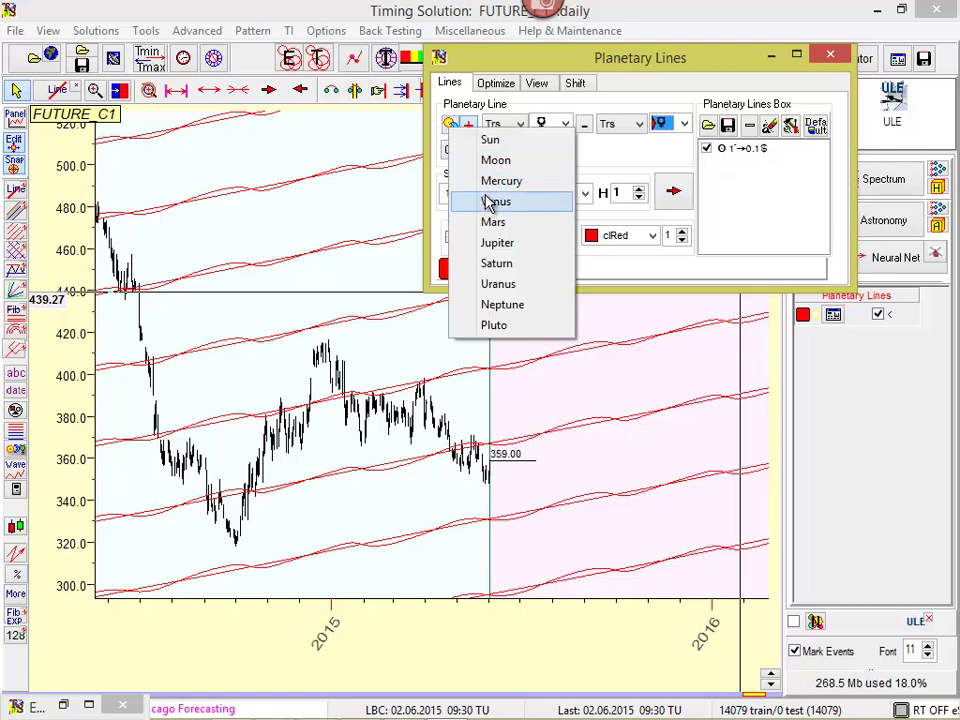
{"action": "left_click", "coordinate": [495, 201]}
{"action": "left_click", "coordinate": [450, 127]}
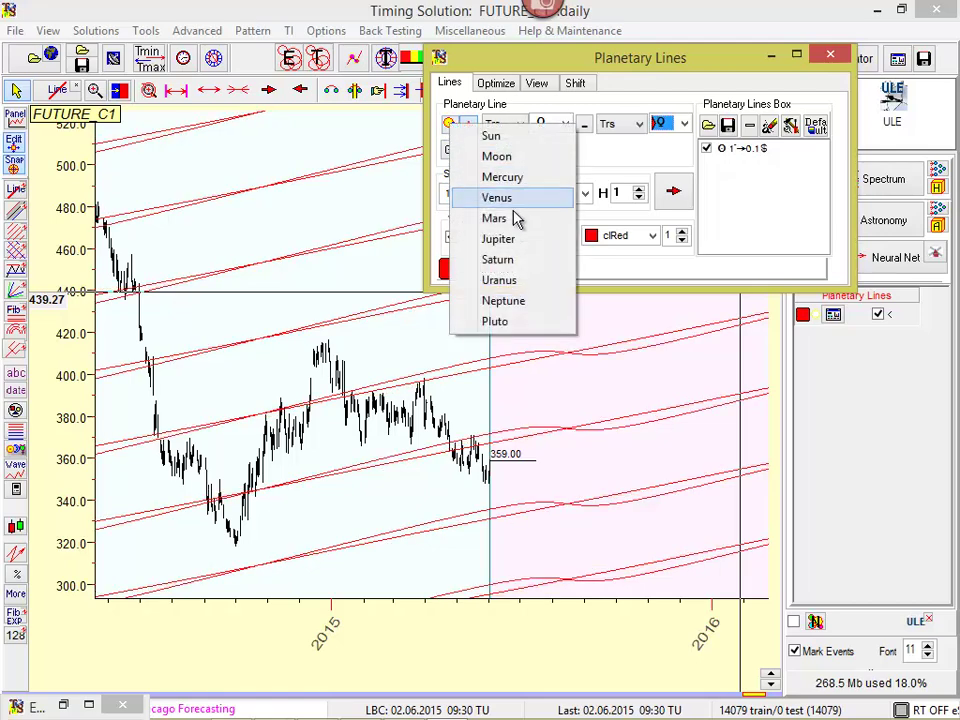
{"action": "left_click", "coordinate": [499, 257]}
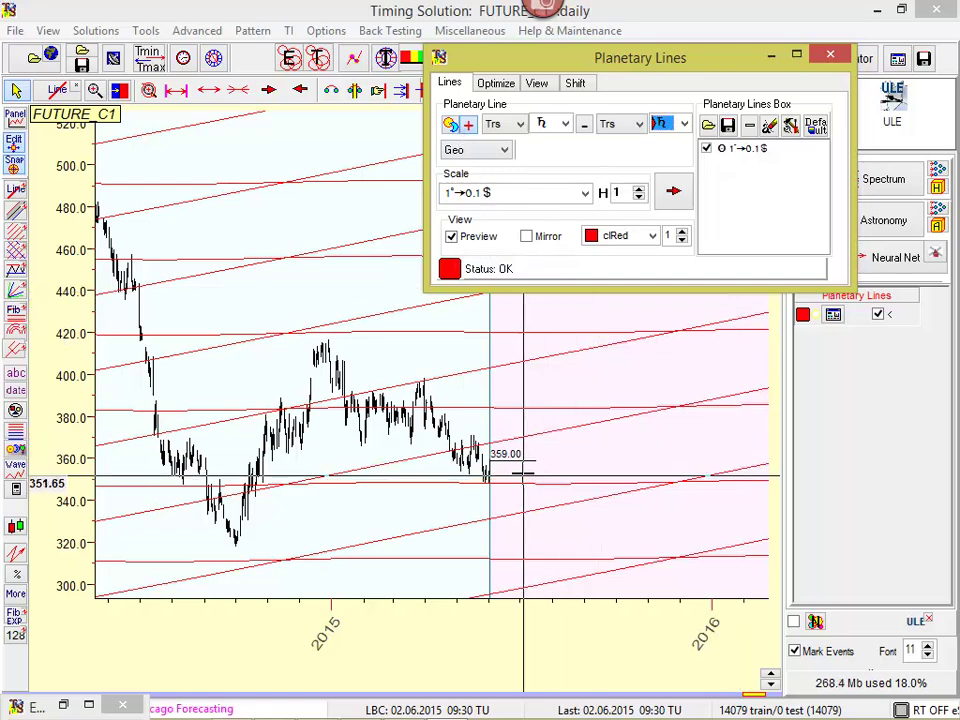
Step: Set the colour of the previewed Saturn line to clBlack
{"action": "left_click", "coordinate": [652, 236]}
{"action": "scroll", "coordinate": [645, 262], "scroll_direction": "up", "scroll_amount": 4}
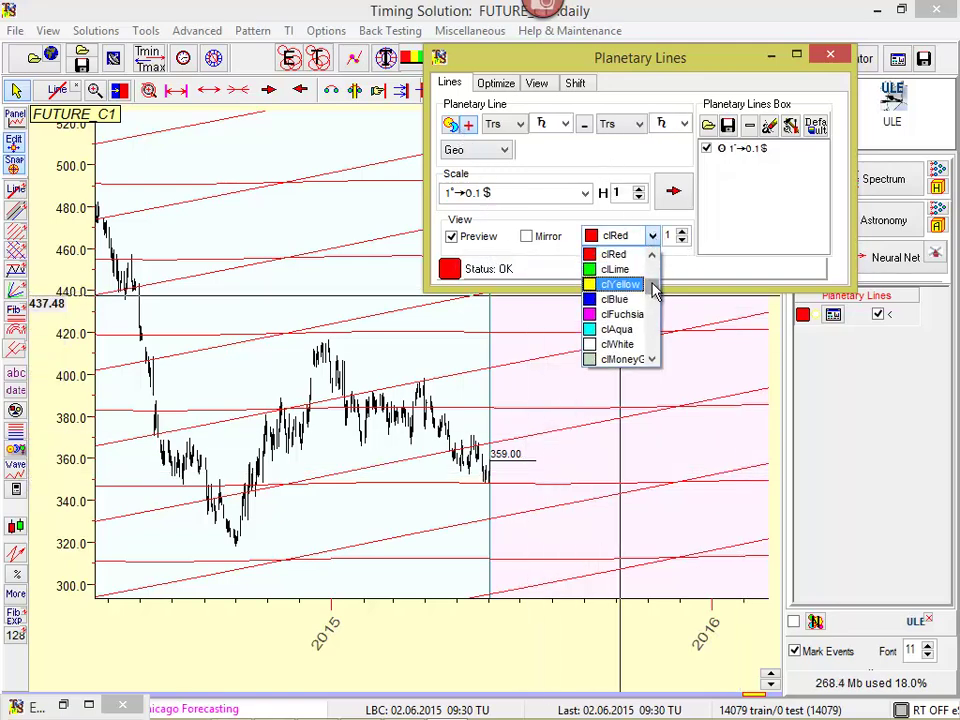
{"action": "left_click", "coordinate": [621, 255]}
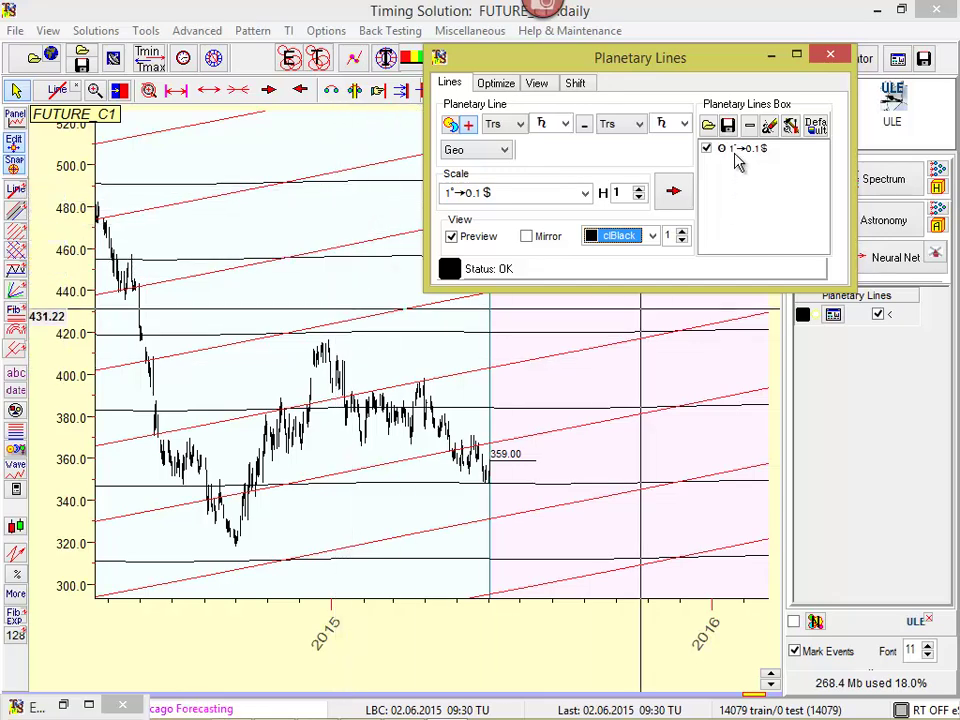
Step: Switch the Saturn line to heliocentric and add it to the planetary lines box at the 1°→0.1 $ scale
{"action": "left_click", "coordinate": [674, 190]}
{"action": "left_click", "coordinate": [506, 152]}
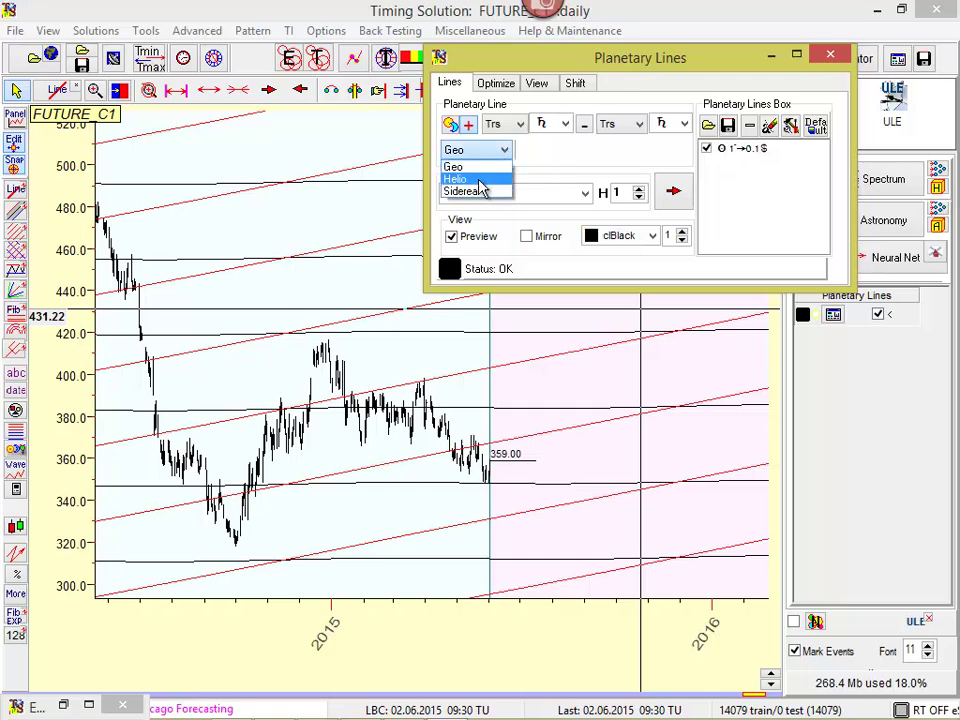
{"action": "left_click", "coordinate": [480, 186]}
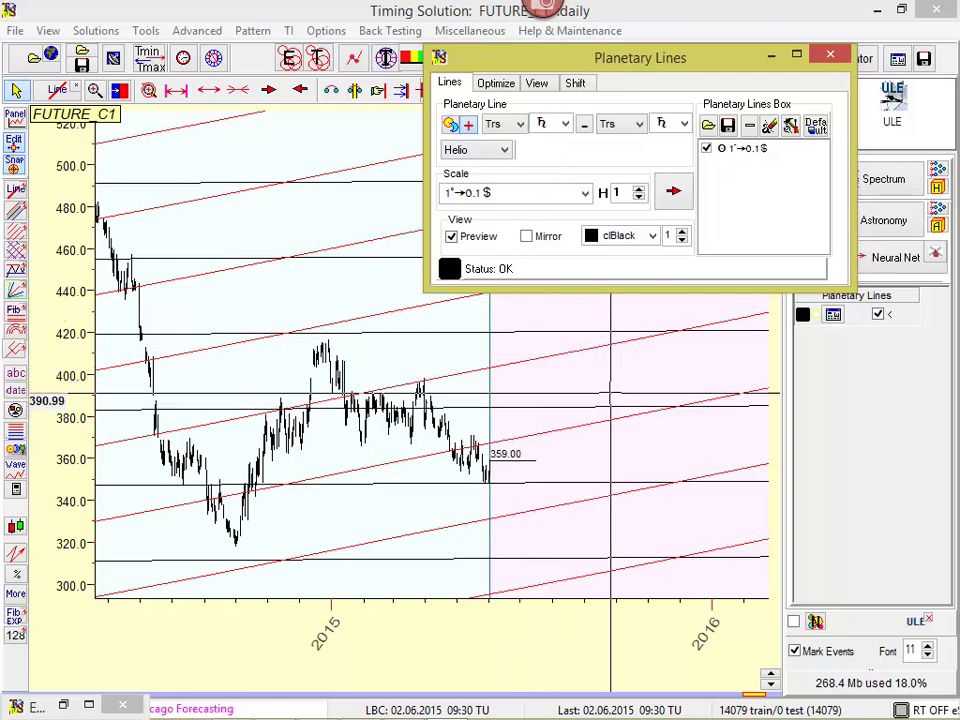
{"action": "left_click", "coordinate": [674, 192]}
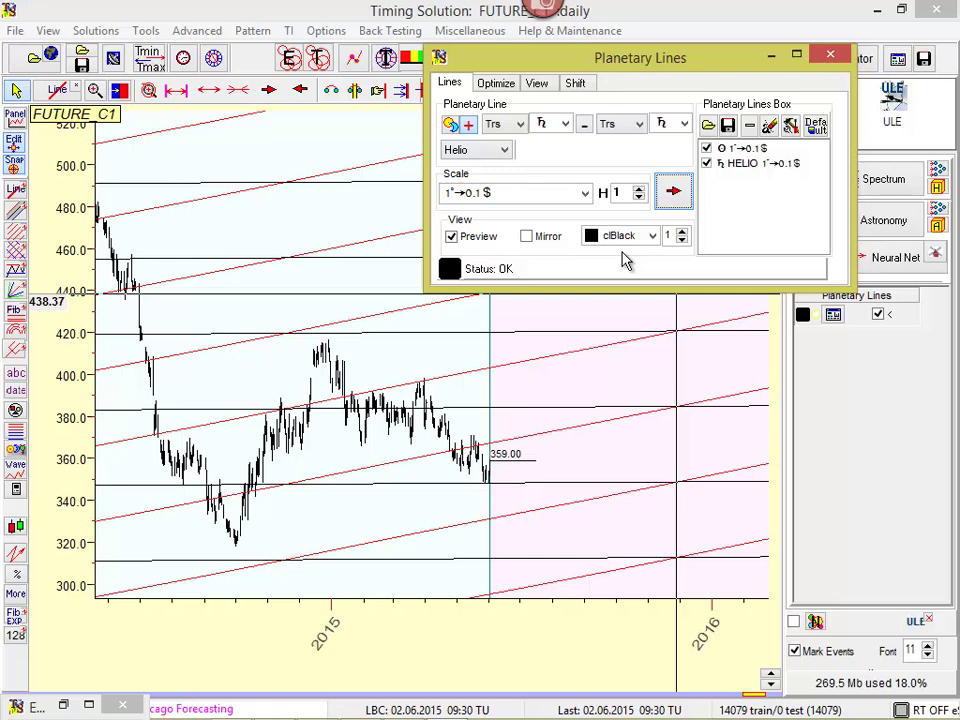
Step: Compress the chart to show a longer price history and minimise the Planetary Lines window
{"action": "left_click_drag", "start_coordinate": [662, 66], "coordinate": [520, 392]}
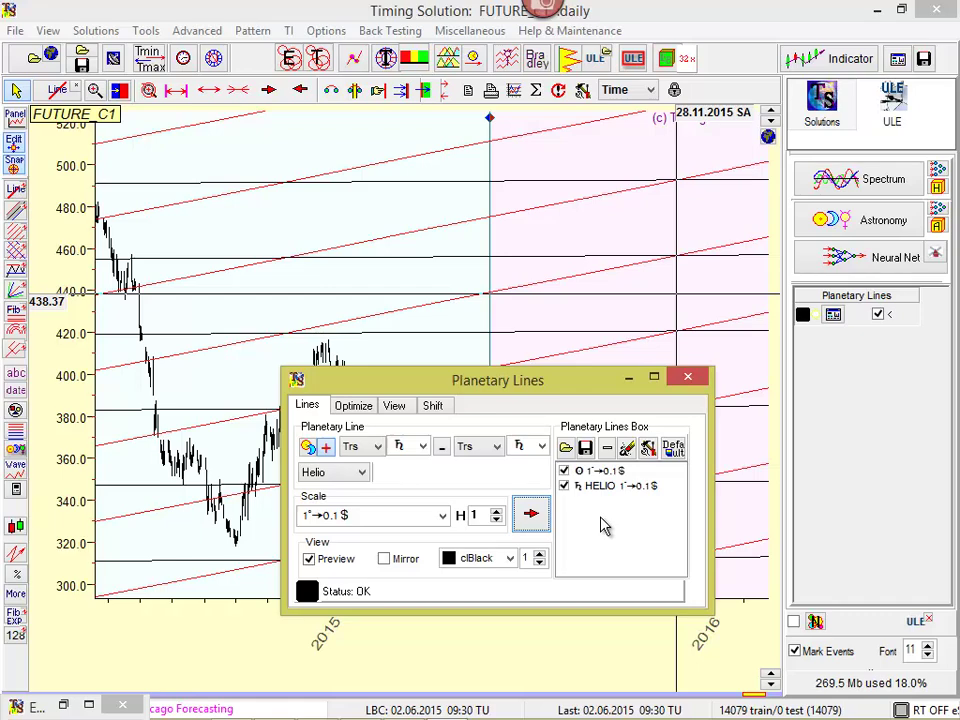
{"action": "left_click", "coordinate": [210, 96]}
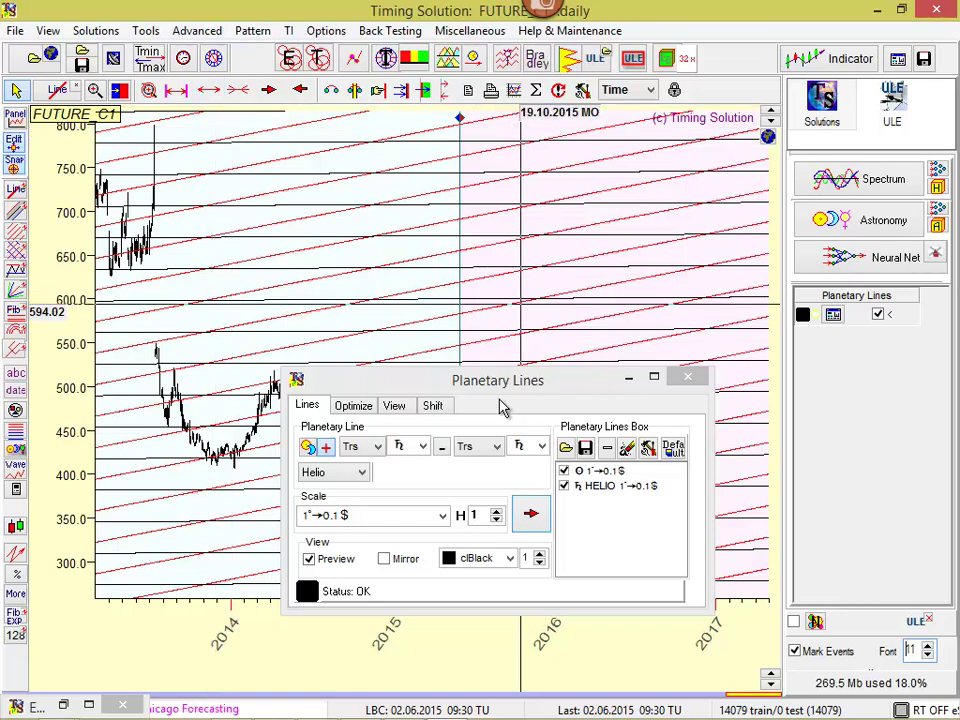
{"action": "left_click_drag", "start_coordinate": [504, 388], "coordinate": [342, 466]}
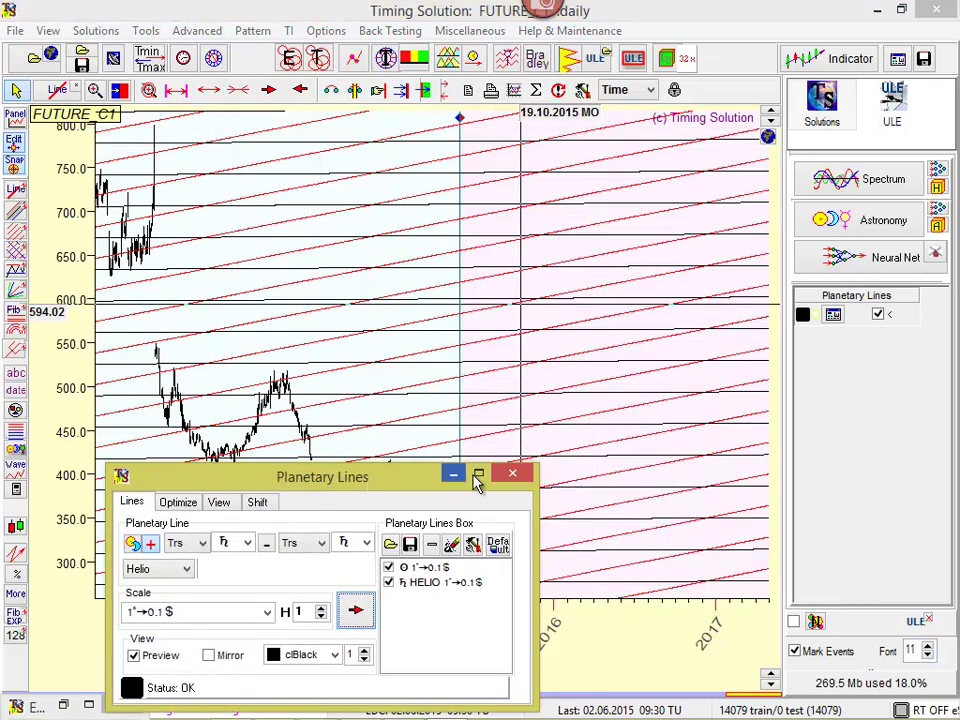
{"action": "left_click", "coordinate": [453, 474]}
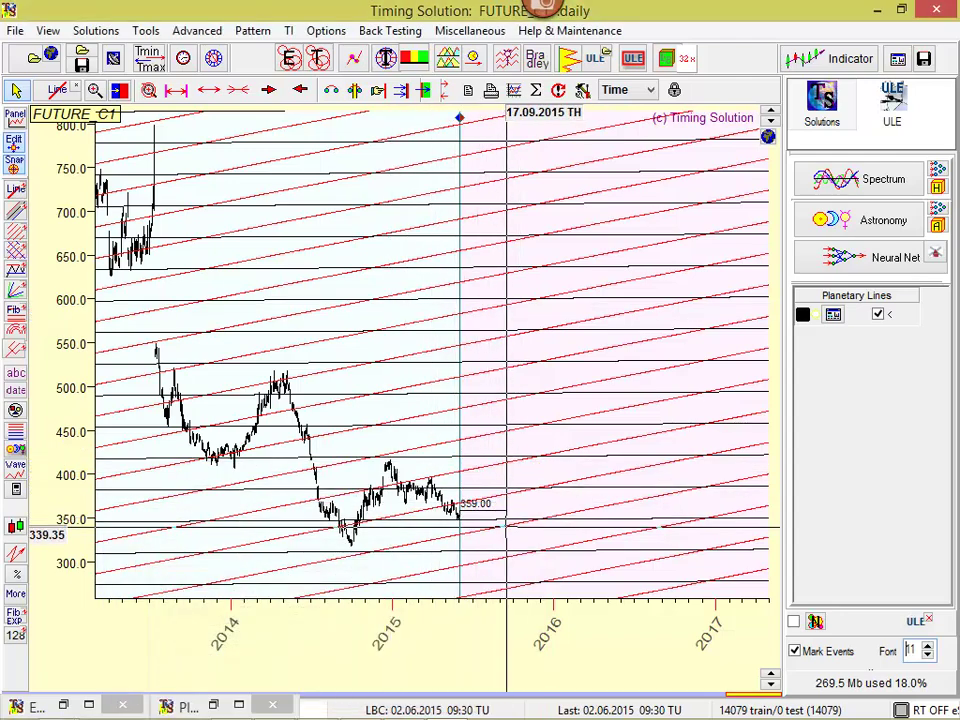
Step: Toggle the visibility of the planetary lines, leaving them hidden on the price chart
{"action": "left_click", "coordinate": [878, 316]}
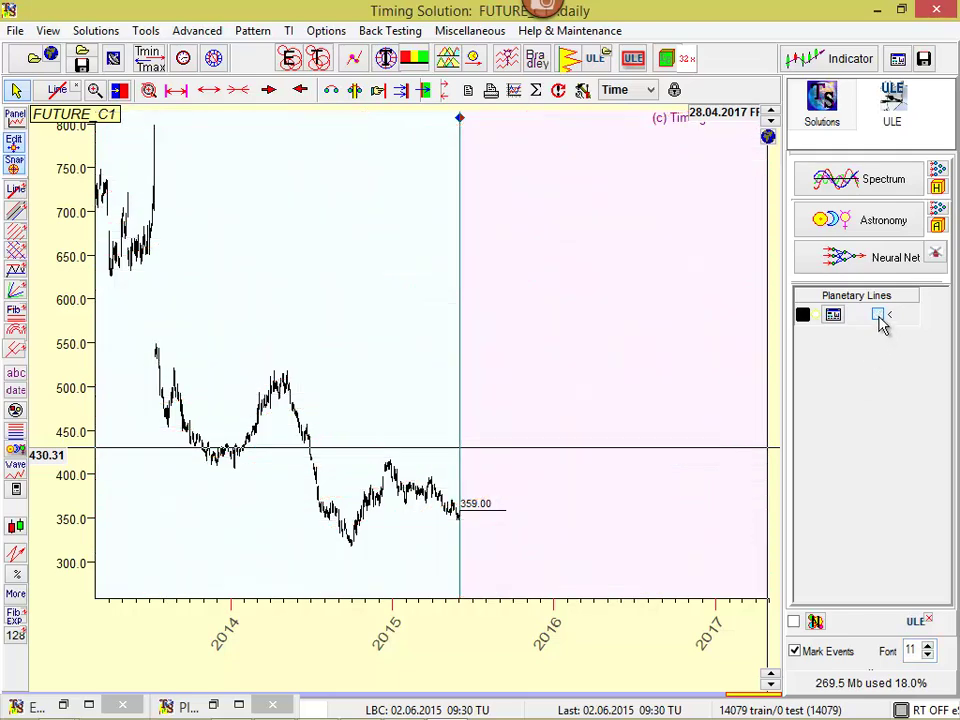
{"action": "left_click", "coordinate": [879, 317]}
{"action": "left_click", "coordinate": [879, 317]}
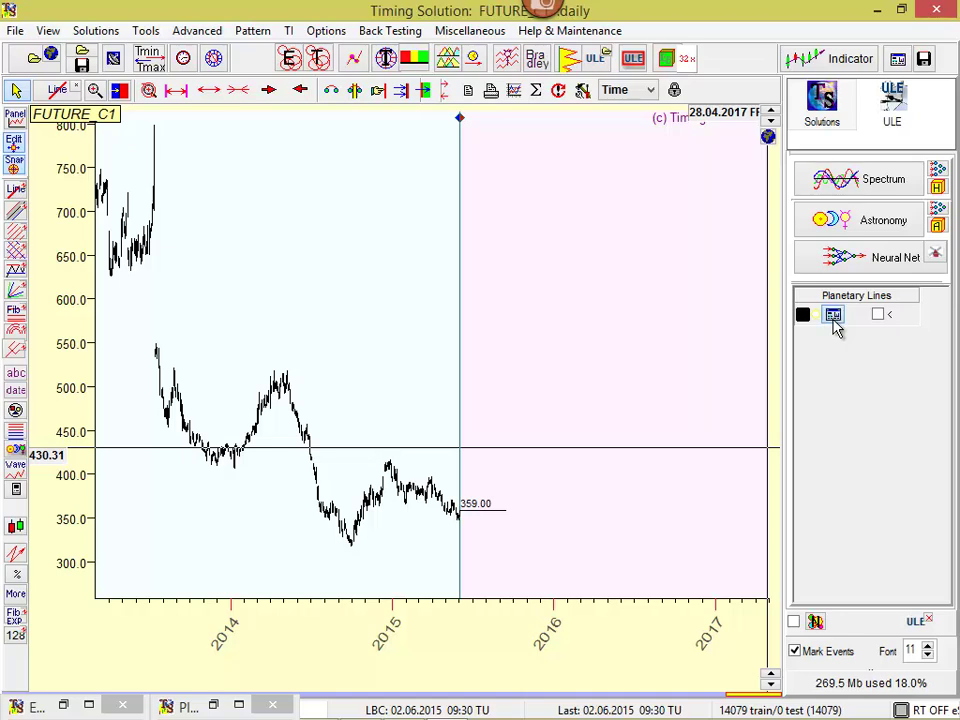
Step: Restore and minimise the Planetary Lines window twice, and switch the lines on and back off
{"action": "left_click", "coordinate": [834, 317]}
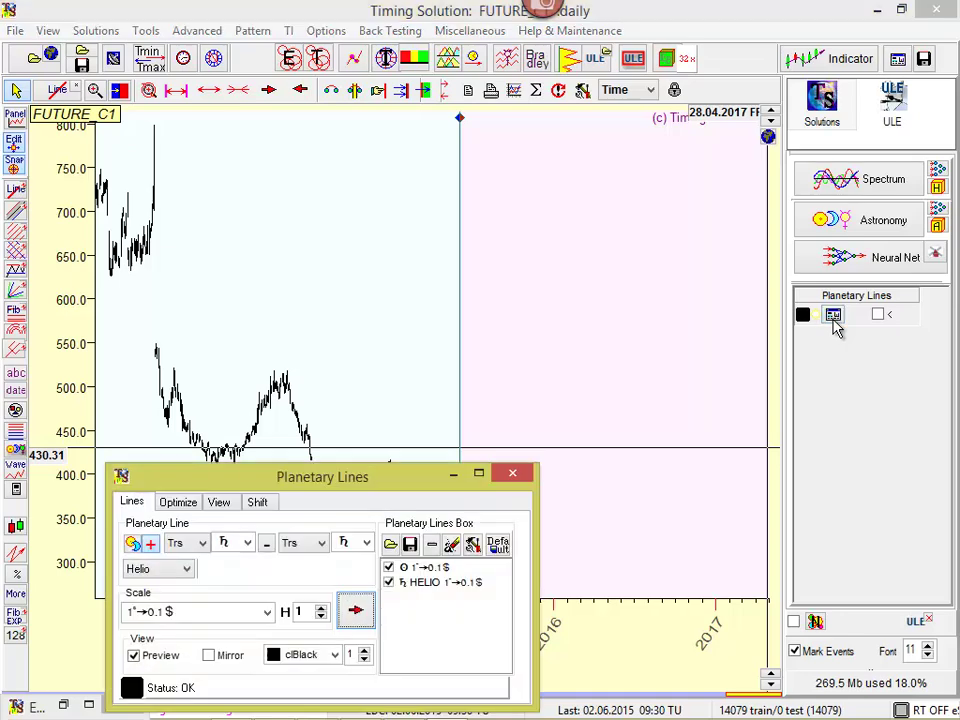
{"action": "left_click", "coordinate": [455, 480]}
{"action": "left_click", "coordinate": [834, 318]}
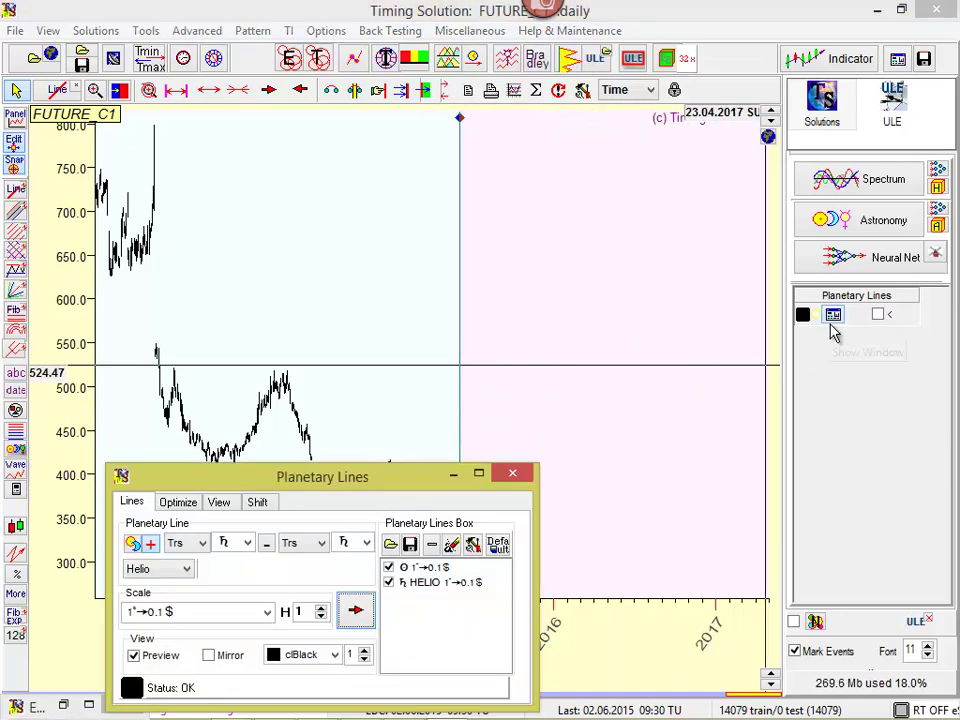
{"action": "left_click", "coordinate": [452, 475]}
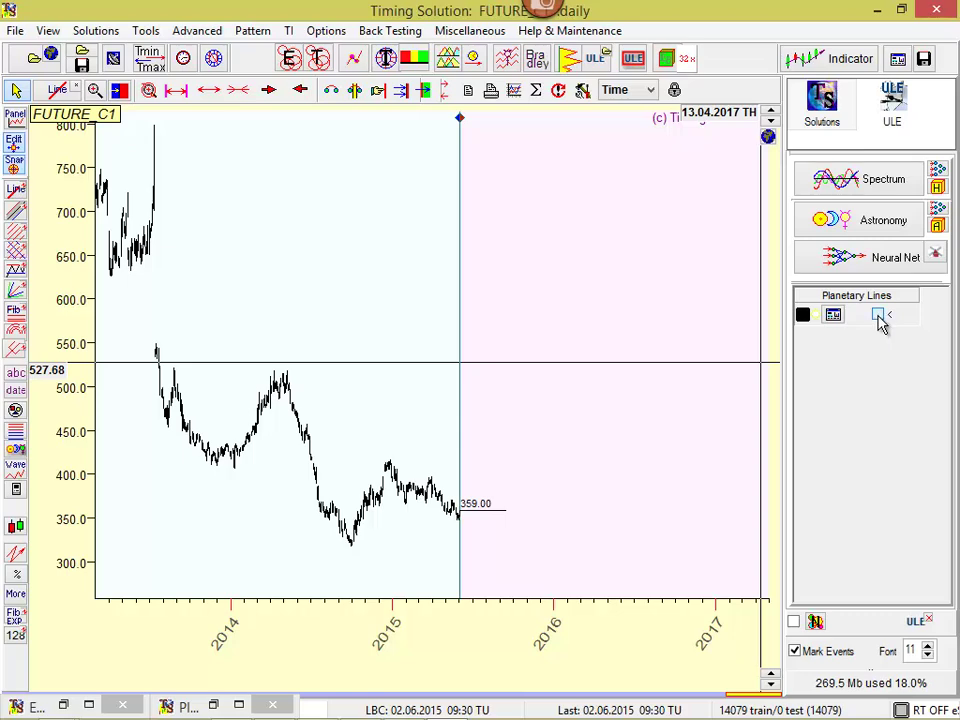
{"action": "left_click", "coordinate": [878, 316]}
{"action": "left_click", "coordinate": [878, 316]}
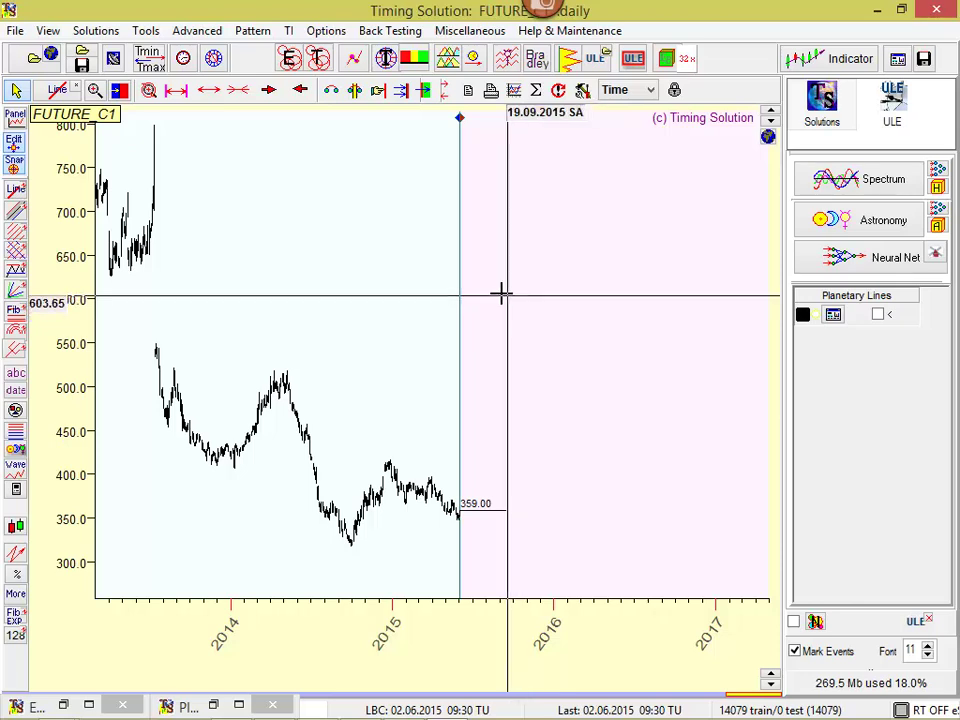
Step: Calculate the annual Sun composite with the Astronomy module and move its window aside to expose the 2011–2014 prices
{"action": "left_click", "coordinate": [855, 225]}
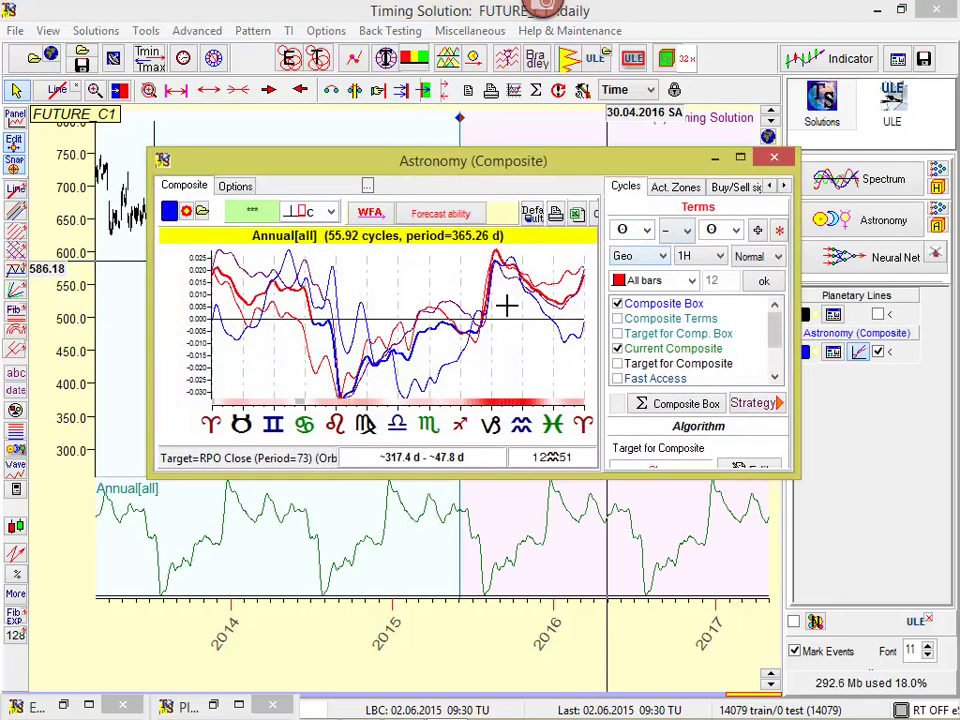
{"action": "left_click_drag", "start_coordinate": [522, 167], "coordinate": [496, 59]}
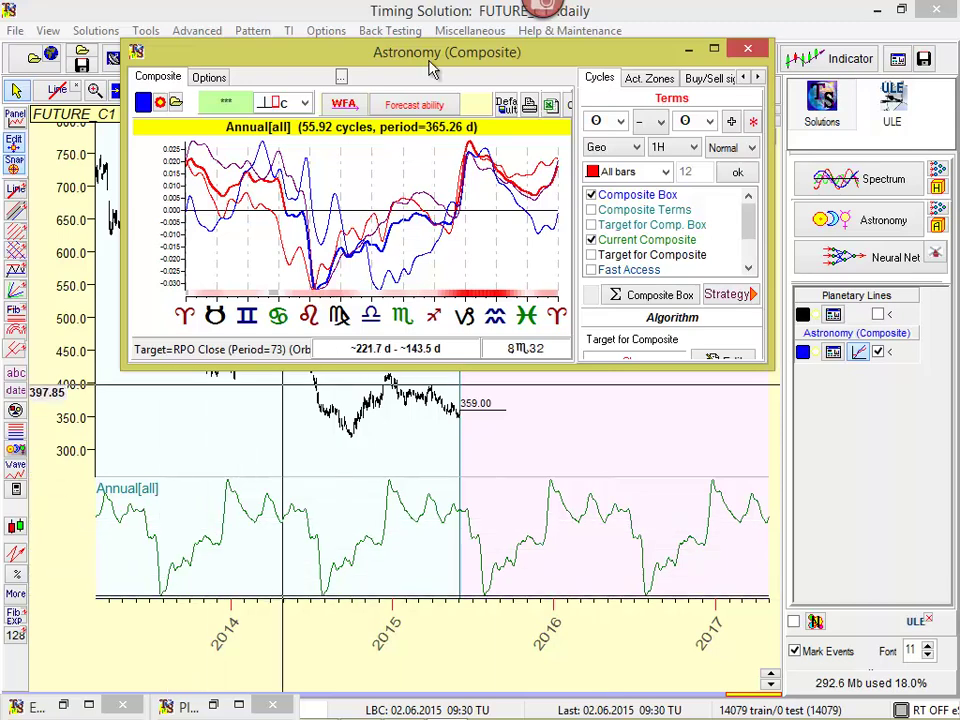
{"action": "left_click_drag", "start_coordinate": [340, 54], "coordinate": [366, 79]}
{"action": "left_click_drag", "start_coordinate": [536, 77], "coordinate": [781, 258]}
{"action": "scroll", "coordinate": [536, 189], "scroll_direction": "up", "scroll_amount": 6}
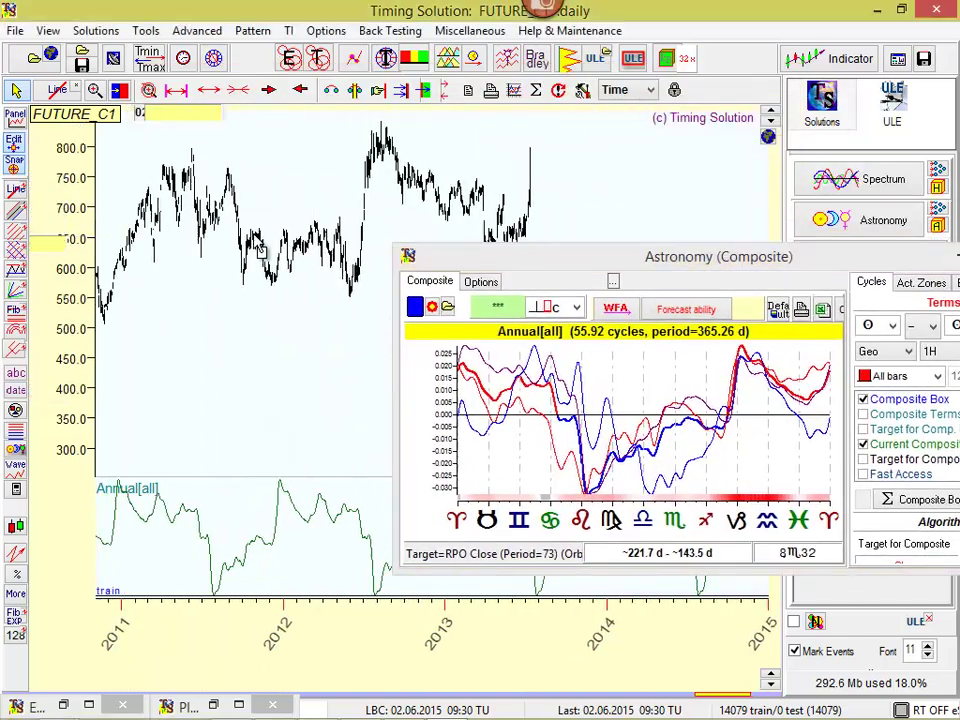
{"action": "scroll", "coordinate": [563, 215], "scroll_direction": "down", "scroll_amount": 2}
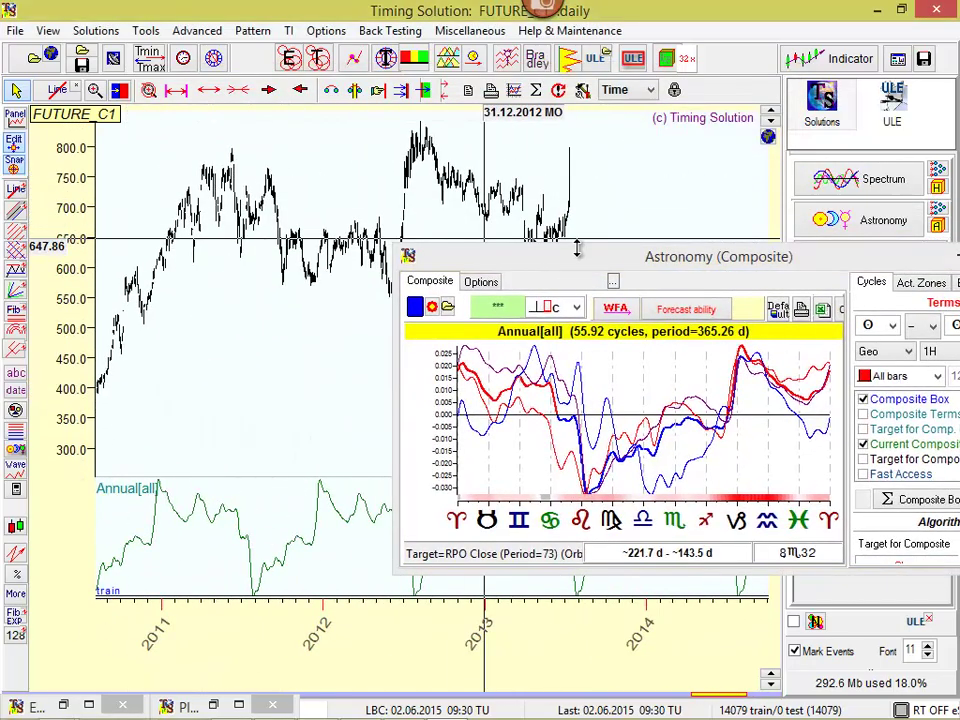
{"action": "left_click_drag", "start_coordinate": [580, 265], "coordinate": [4, 288]}
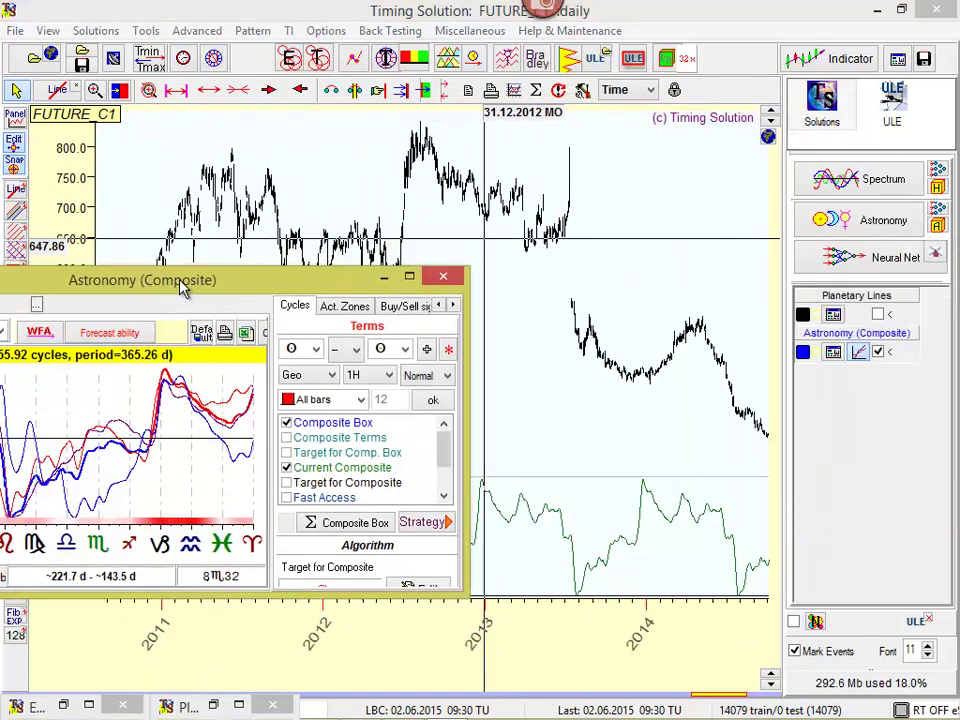
Step: Overlay the annual cycle on the price chart for comparison, minimise the Astronomy window and return the curve to its own pane
{"action": "left_click", "coordinate": [864, 354]}
{"action": "left_click_drag", "start_coordinate": [681, 439], "coordinate": [476, 424]}
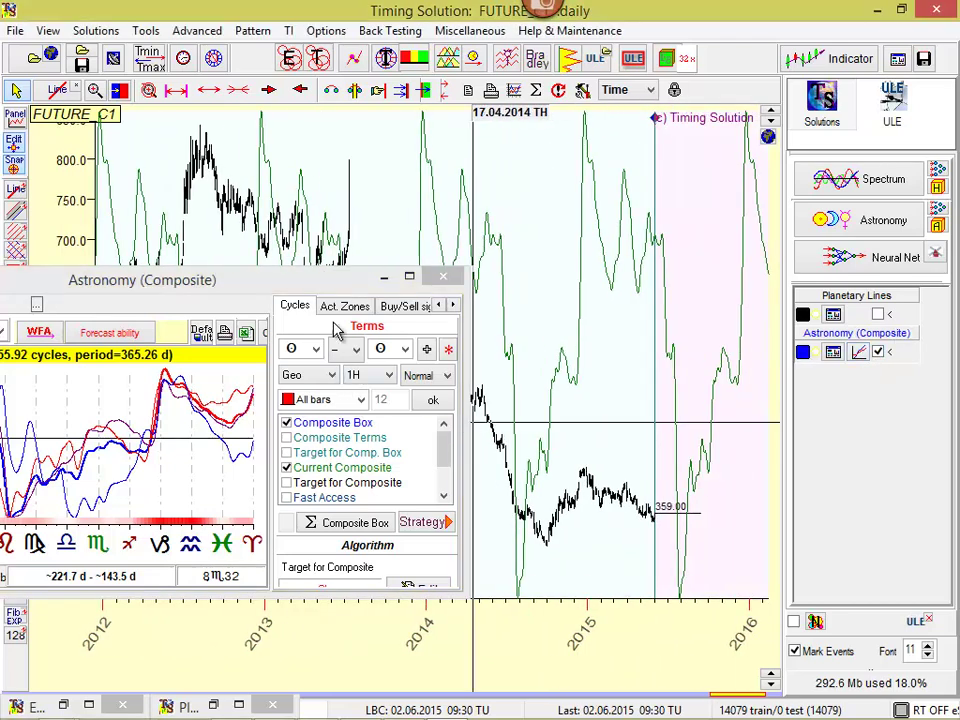
{"action": "left_click_drag", "start_coordinate": [374, 277], "coordinate": [278, 310]}
{"action": "left_click", "coordinate": [289, 312]}
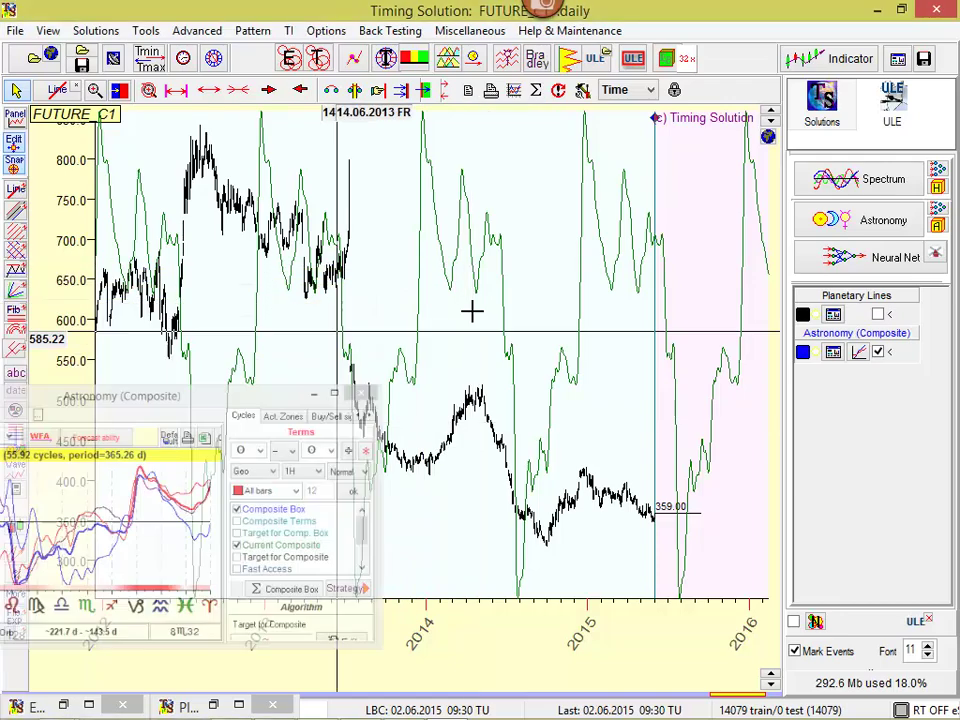
{"action": "left_click", "coordinate": [860, 357]}
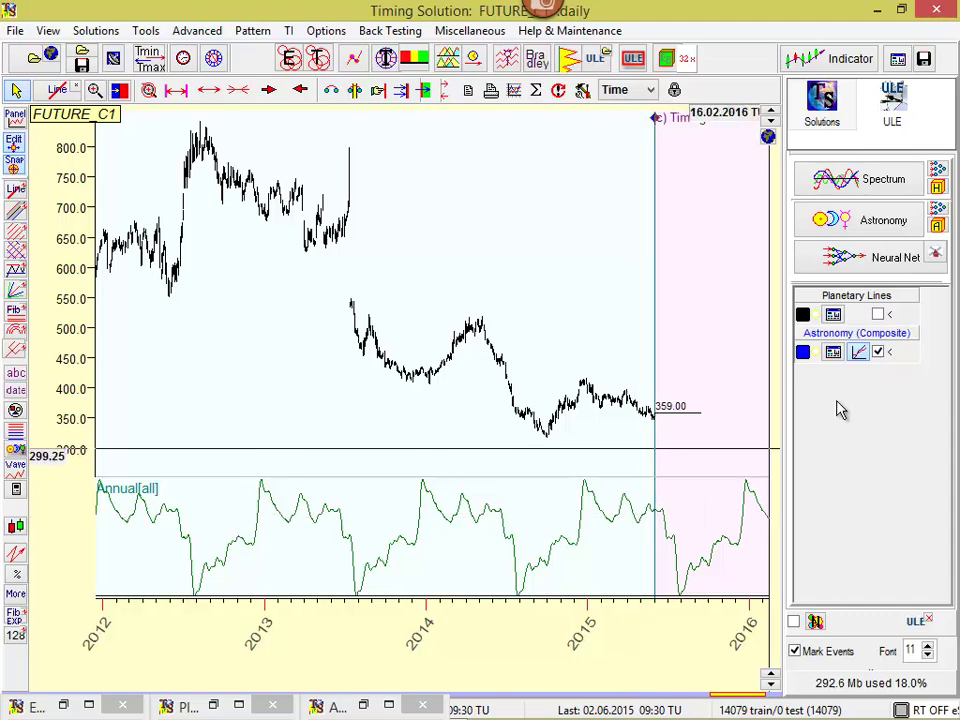
Step: Restore the Astronomy window and run the walk-forward analysis of the annual cycle with a sample size of 50
{"action": "left_click", "coordinate": [836, 358]}
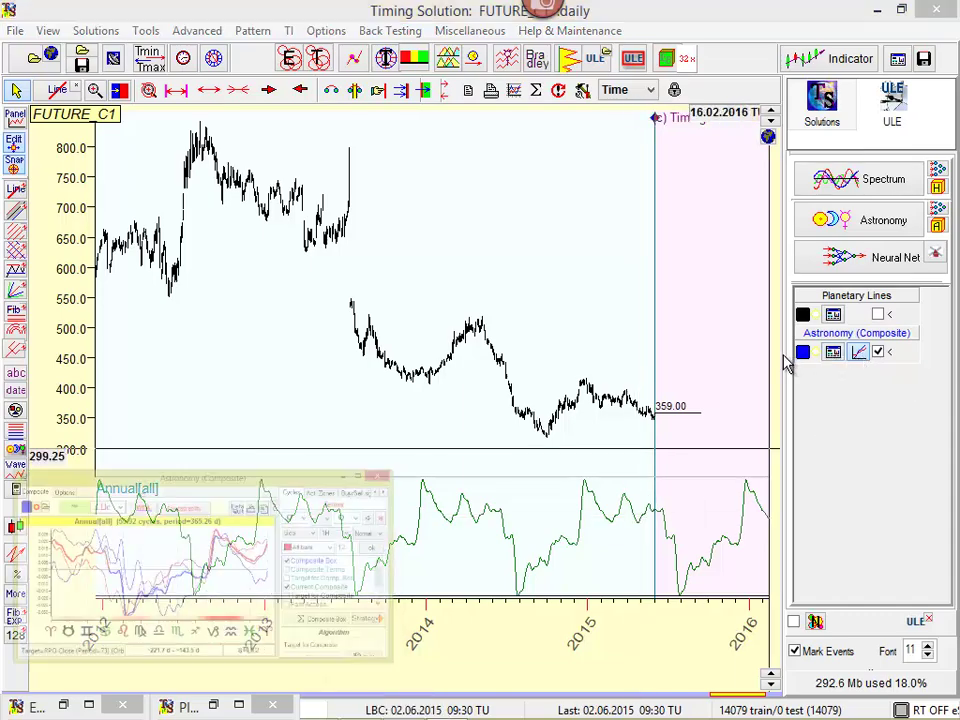
{"action": "left_click_drag", "start_coordinate": [195, 333], "coordinate": [585, 330]}
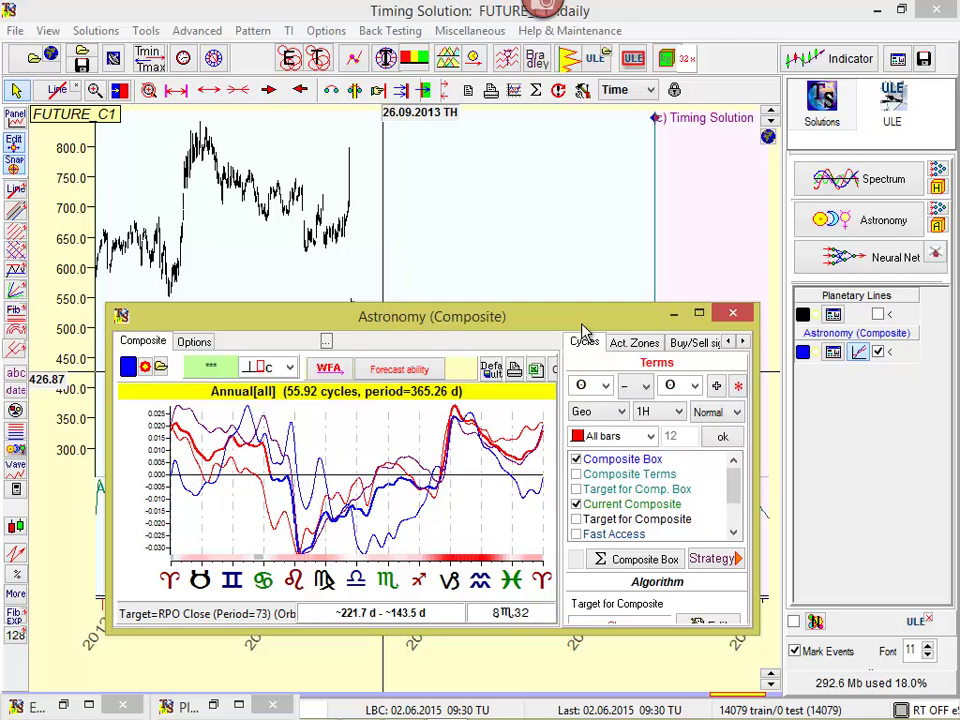
{"action": "left_click", "coordinate": [331, 372]}
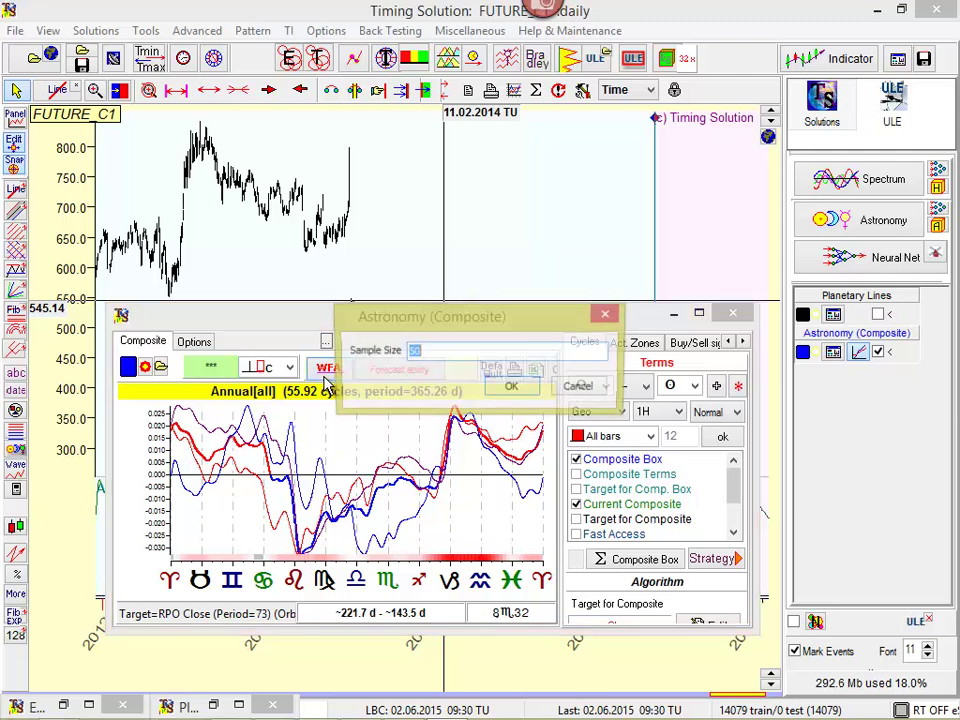
{"action": "type", "text": "30"}
{"action": "left_click", "coordinate": [512, 388]}
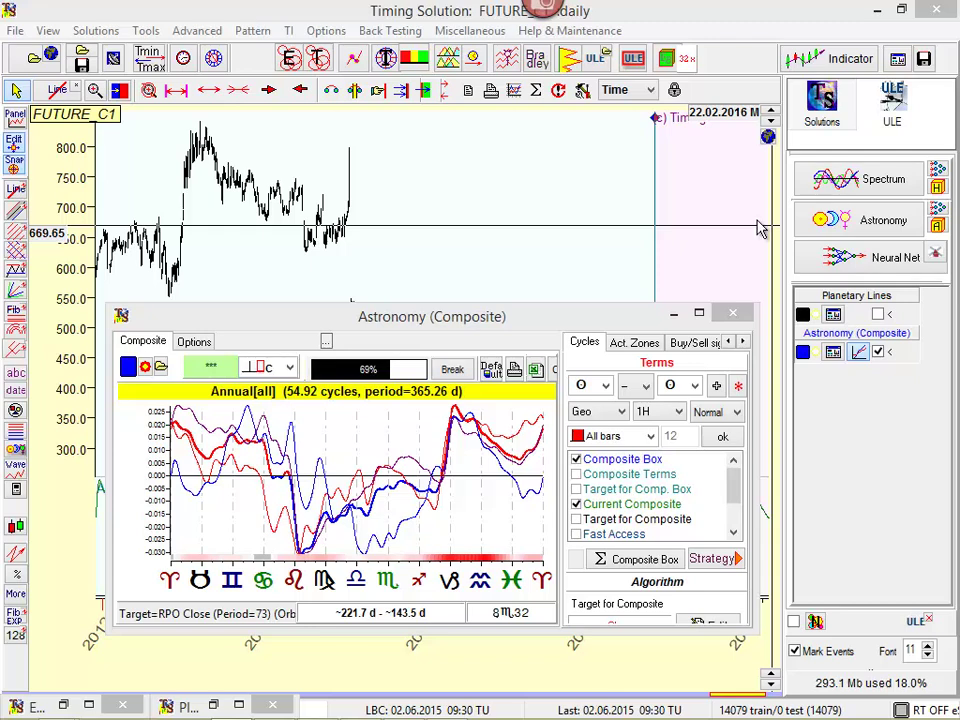
Step: Examine the WFA report for the annual cycle, close it and minimise the Astronomy window
{"action": "left_click_drag", "start_coordinate": [445, 321], "coordinate": [497, 170]}
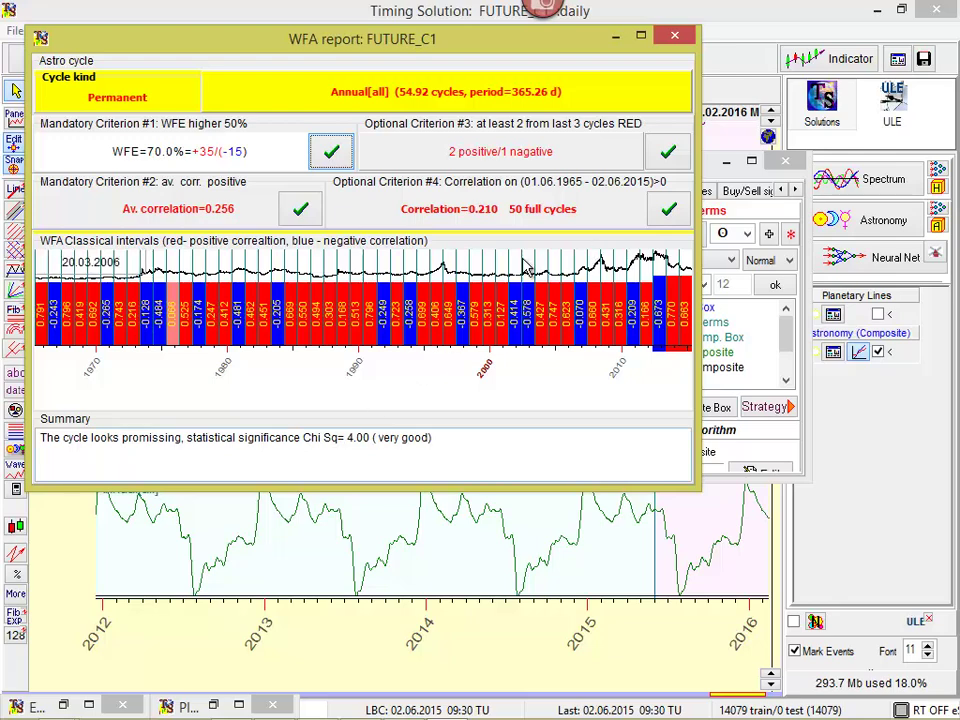
{"action": "left_click", "coordinate": [677, 35]}
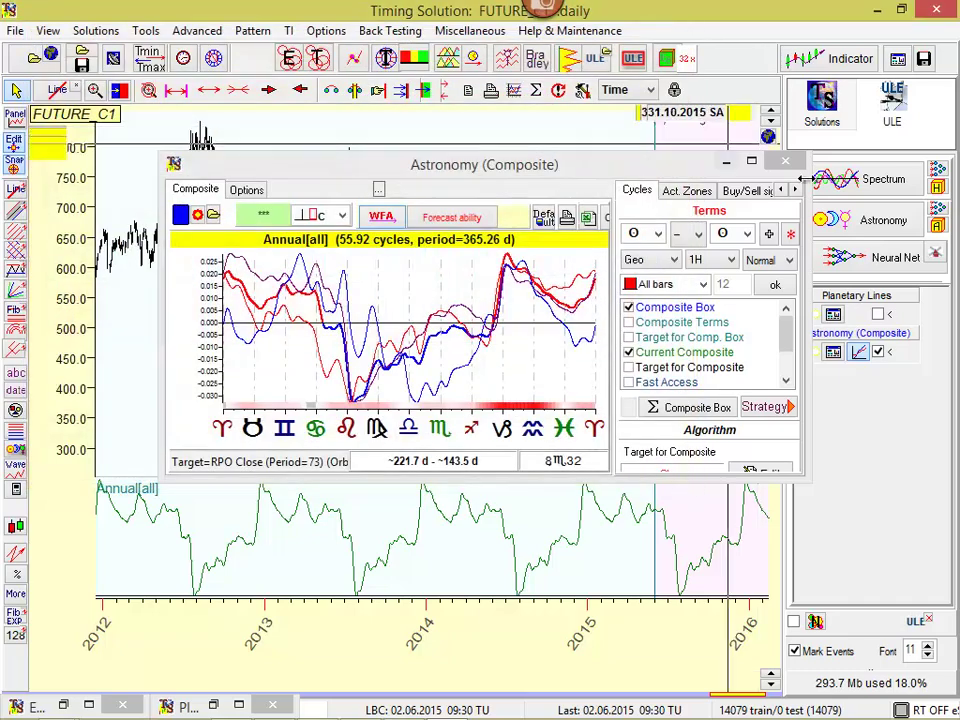
{"action": "left_click", "coordinate": [727, 161]}
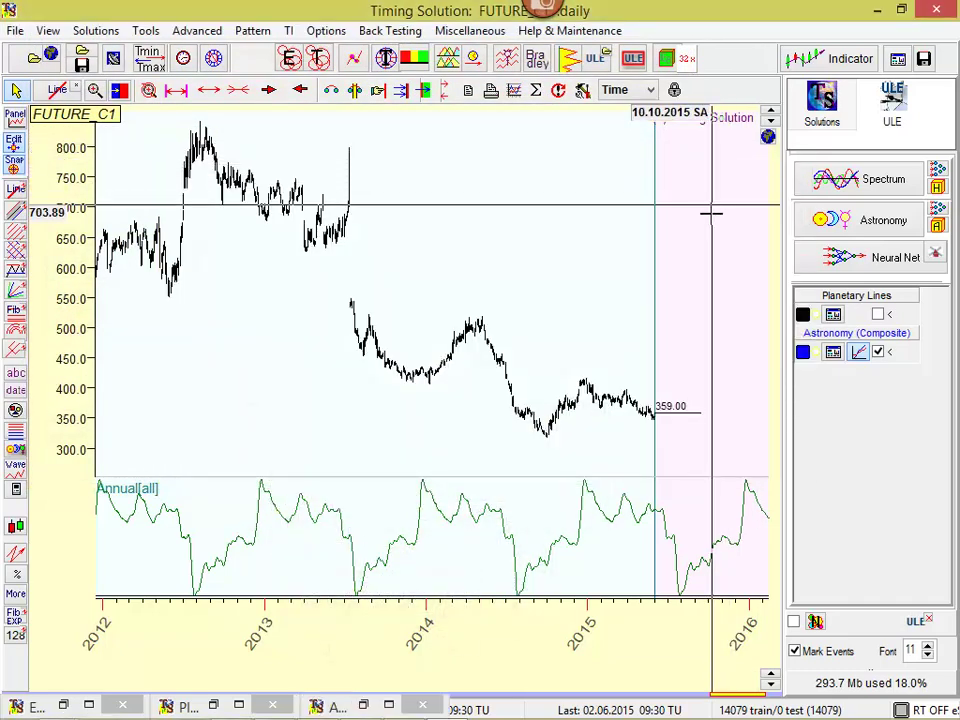
Step: Overlay the annual cycle on the price chart and zoom in on late 2014 through September 2015
{"action": "left_click", "coordinate": [858, 353]}
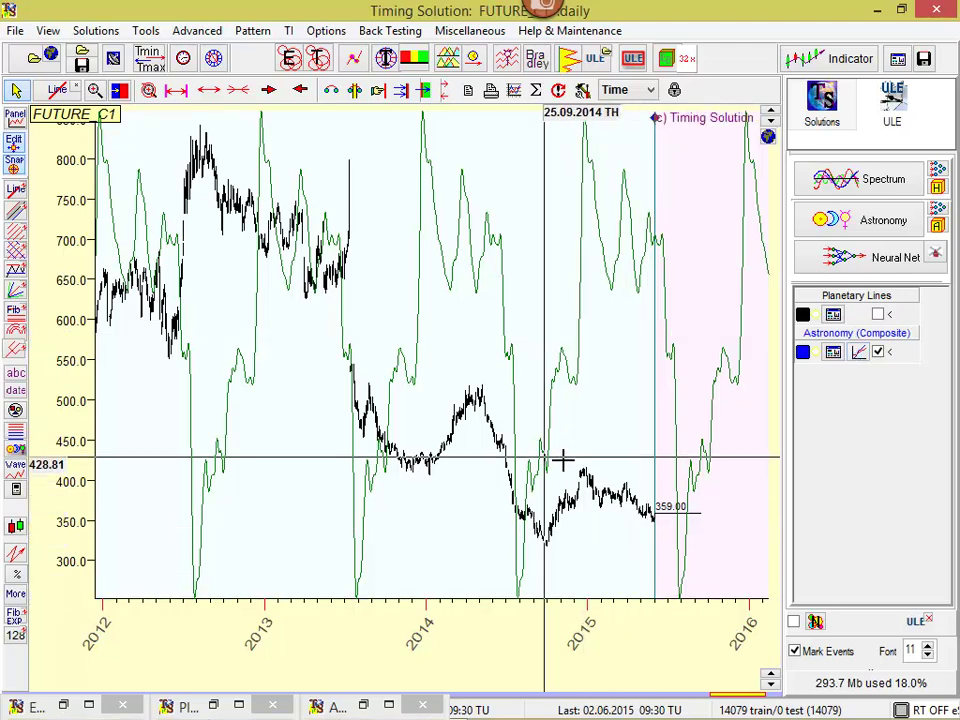
{"action": "left_click_drag", "start_coordinate": [564, 459], "coordinate": [714, 553]}
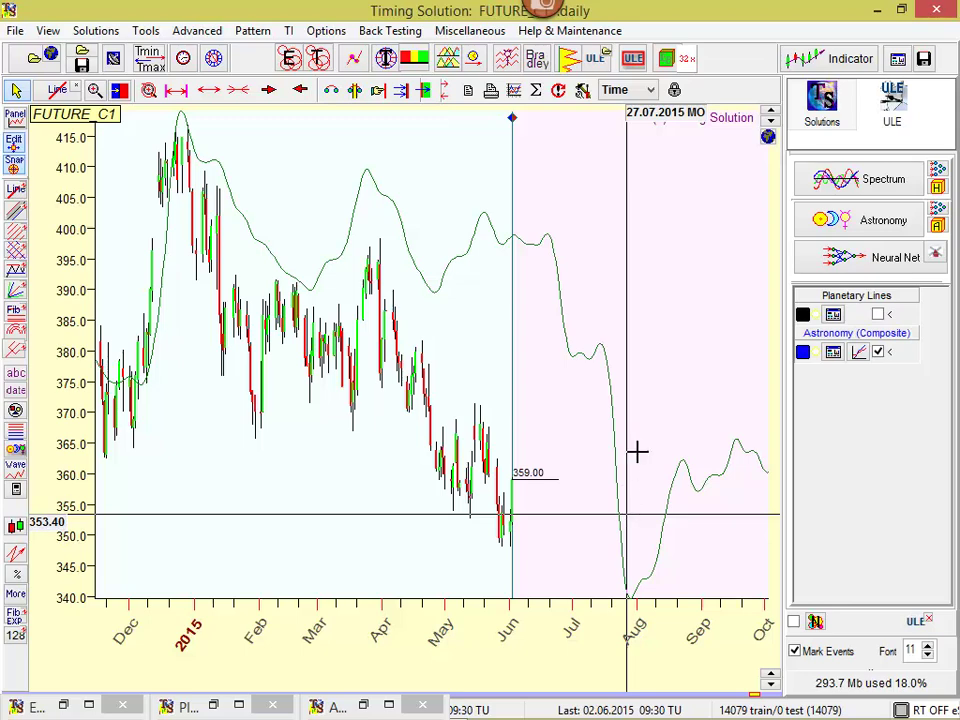
Step: Open a second Astronomy module, calculate the geocentric Moon–Sun angle composite and move its window aside from the chart
{"action": "left_click", "coordinate": [842, 226]}
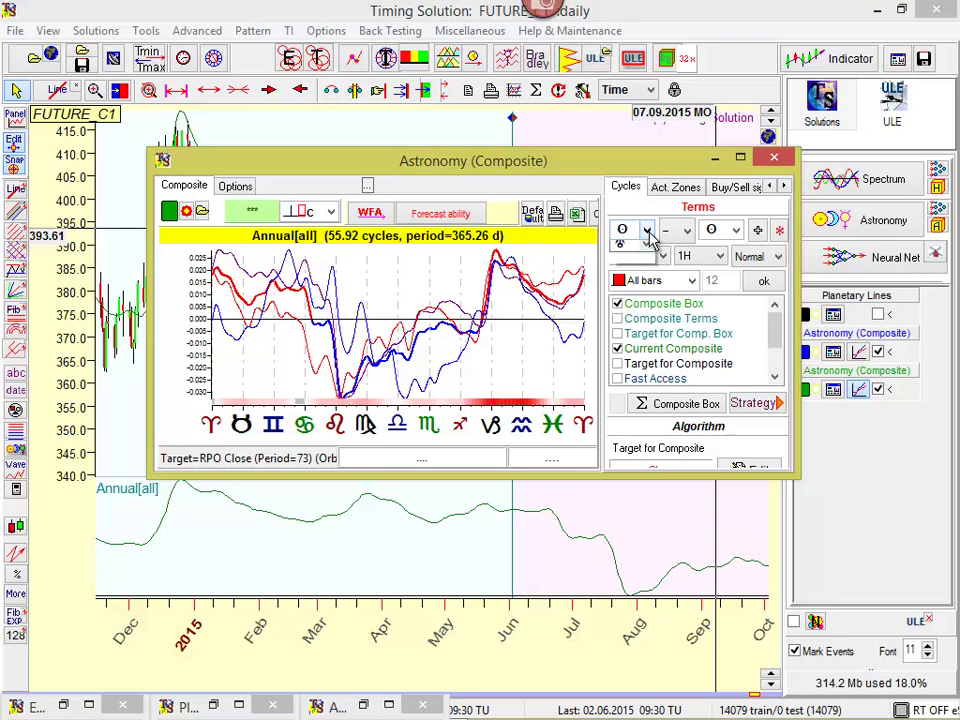
{"action": "left_click", "coordinate": [647, 231]}
{"action": "left_click", "coordinate": [624, 247]}
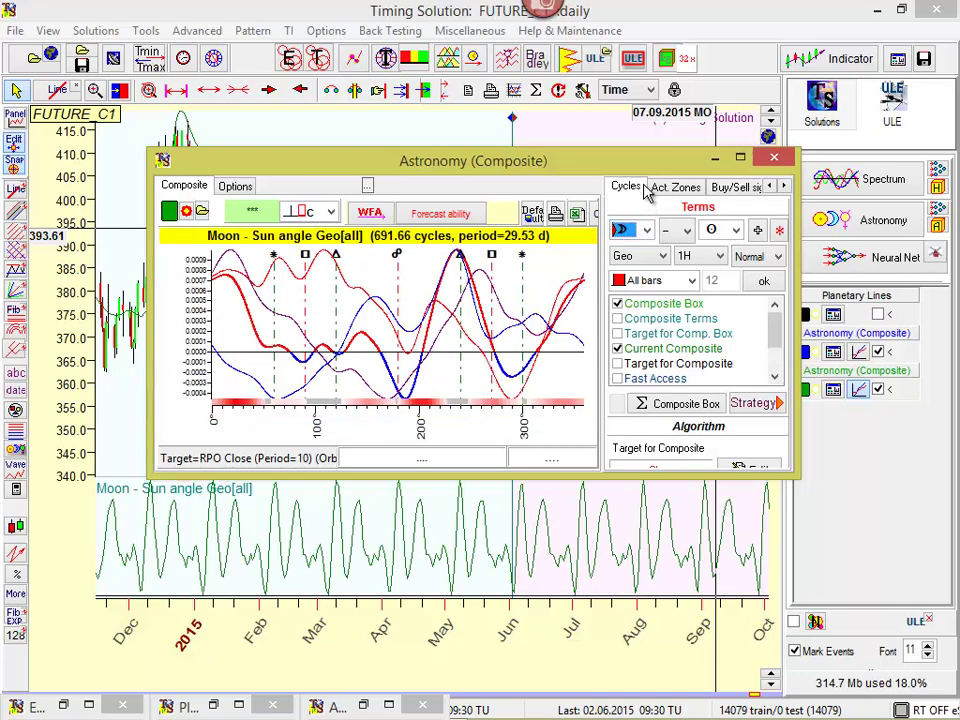
{"action": "left_click_drag", "start_coordinate": [470, 160], "coordinate": [945, 107]}
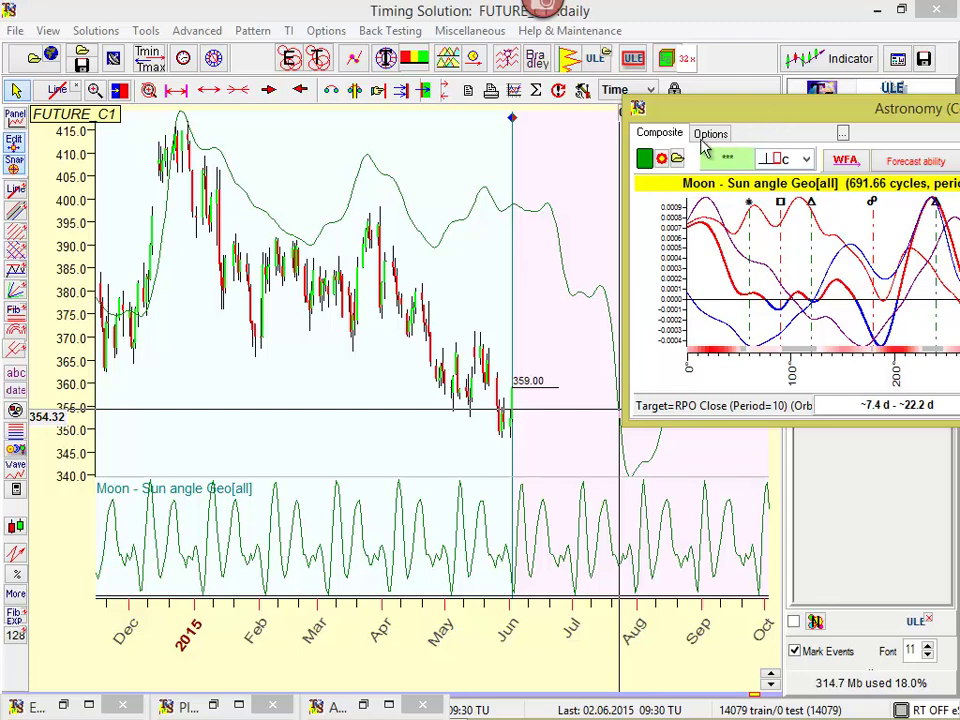
{"action": "left_click_drag", "start_coordinate": [700, 108], "coordinate": [629, 139]}
Step: Style the Moon–Sun angle curve as a red line with thickness 3 and minimise its Astronomy window
{"action": "left_click", "coordinate": [589, 190]}
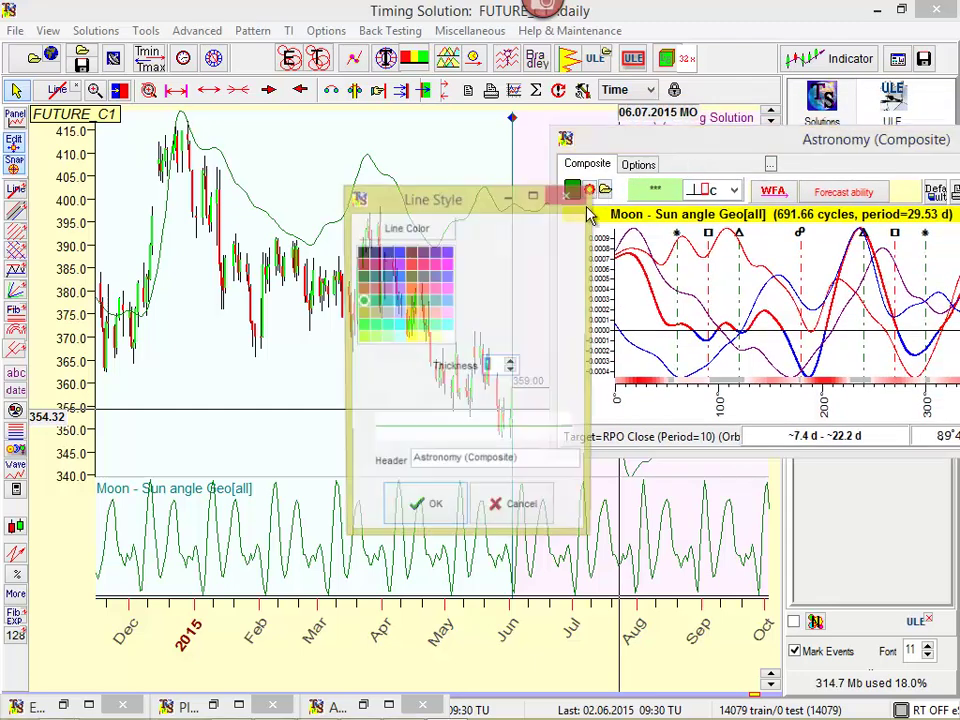
{"action": "left_click", "coordinate": [386, 252]}
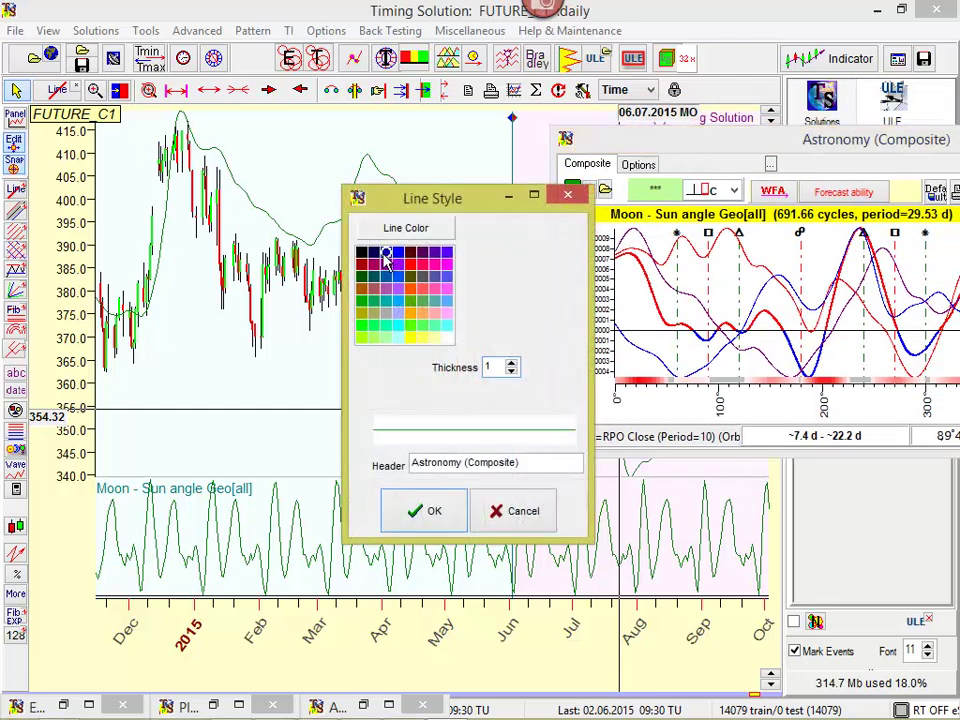
{"action": "left_click", "coordinate": [512, 363]}
{"action": "left_click", "coordinate": [512, 363]}
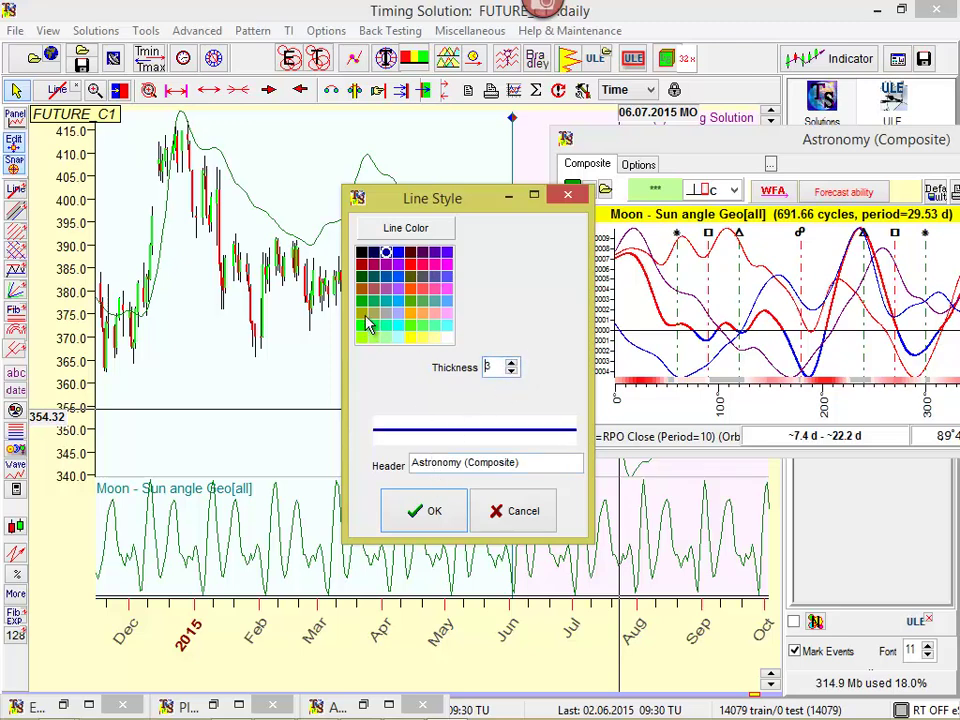
{"action": "left_click", "coordinate": [410, 264]}
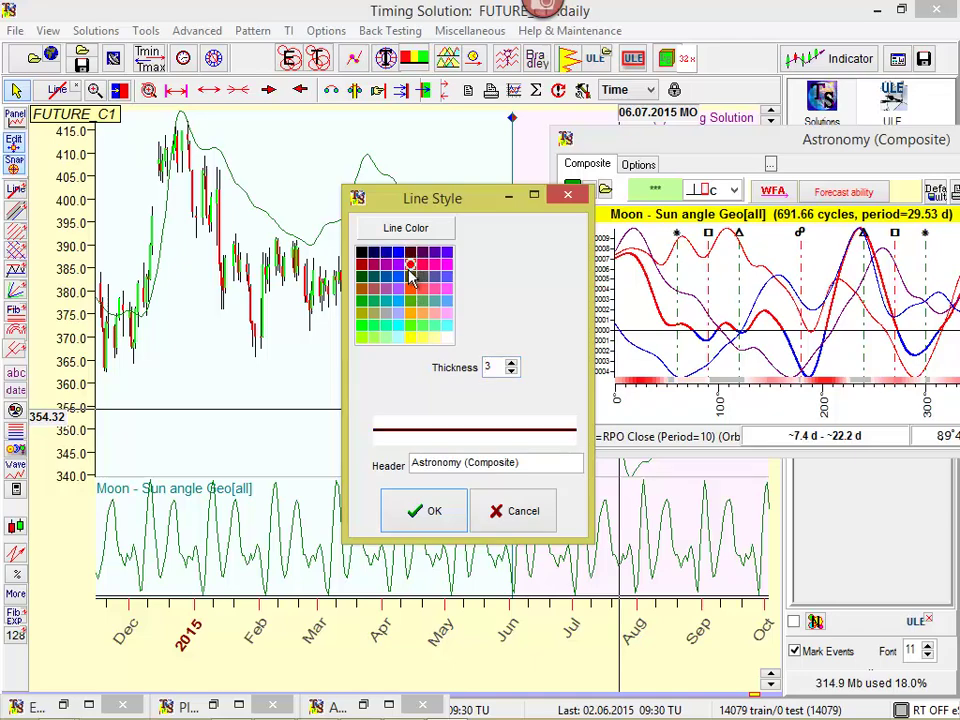
{"action": "left_click", "coordinate": [424, 511]}
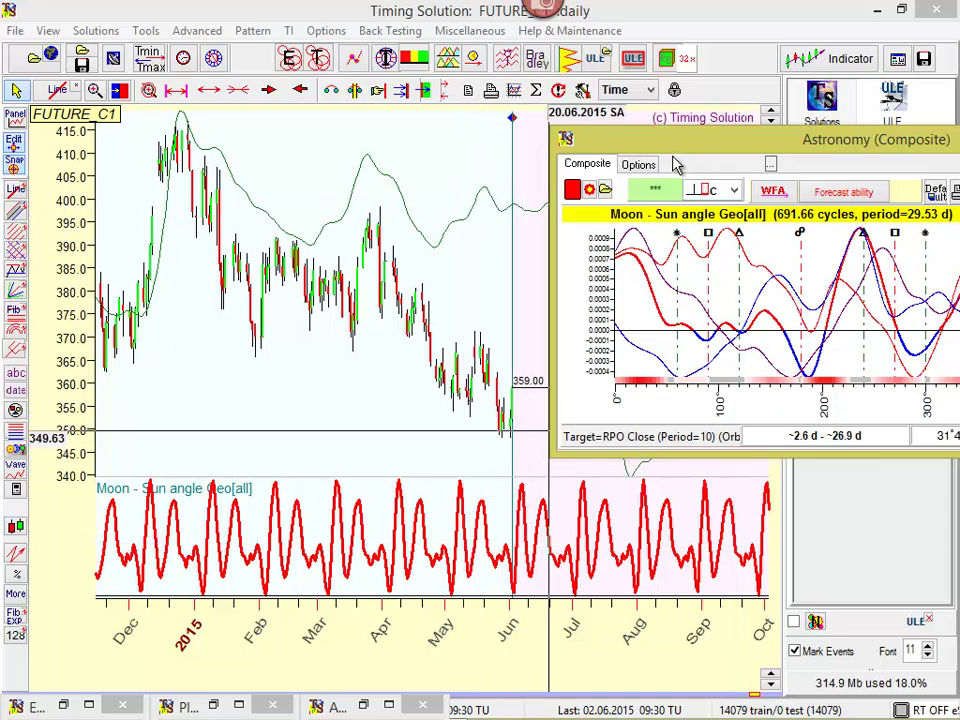
{"action": "left_click_drag", "start_coordinate": [660, 152], "coordinate": [334, 385]}
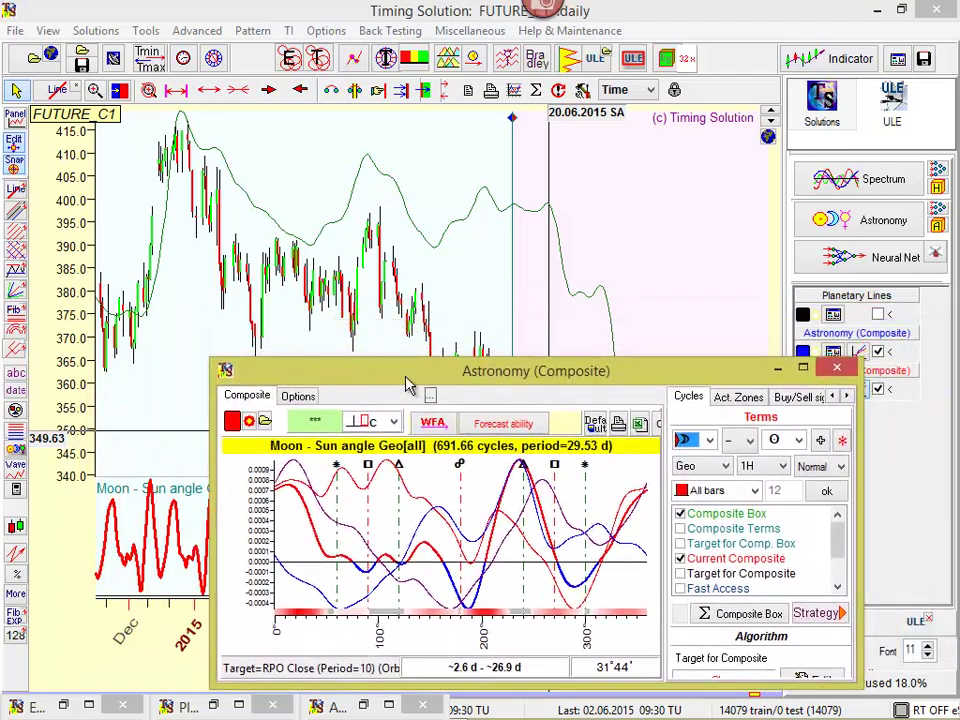
{"action": "left_click", "coordinate": [786, 374]}
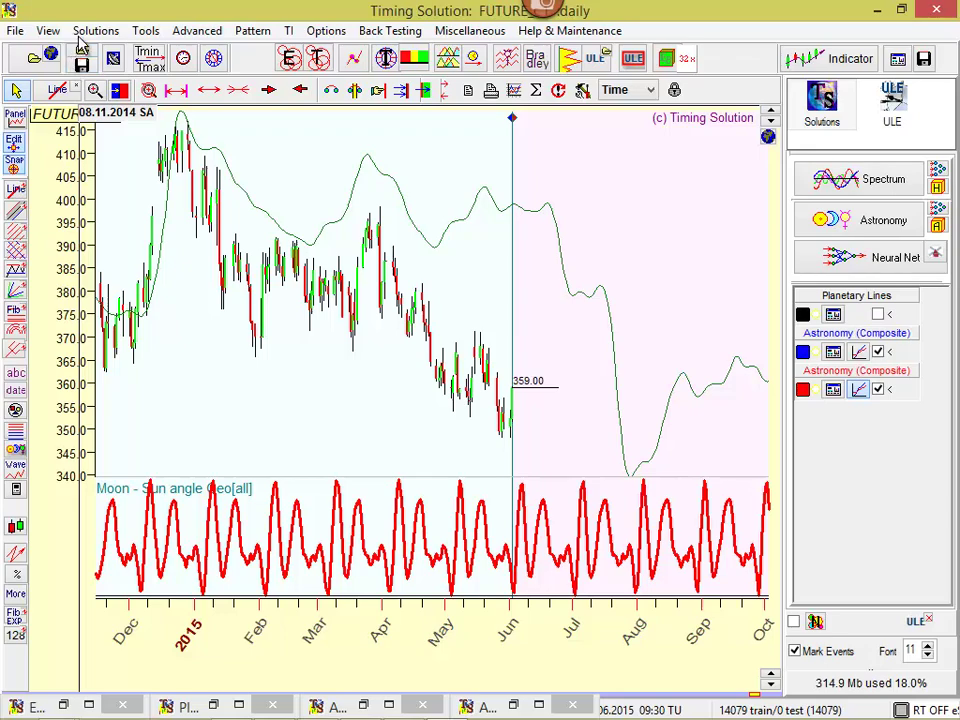
Step: Save the current worksheet as My_Work
{"action": "left_click", "coordinate": [83, 66]}
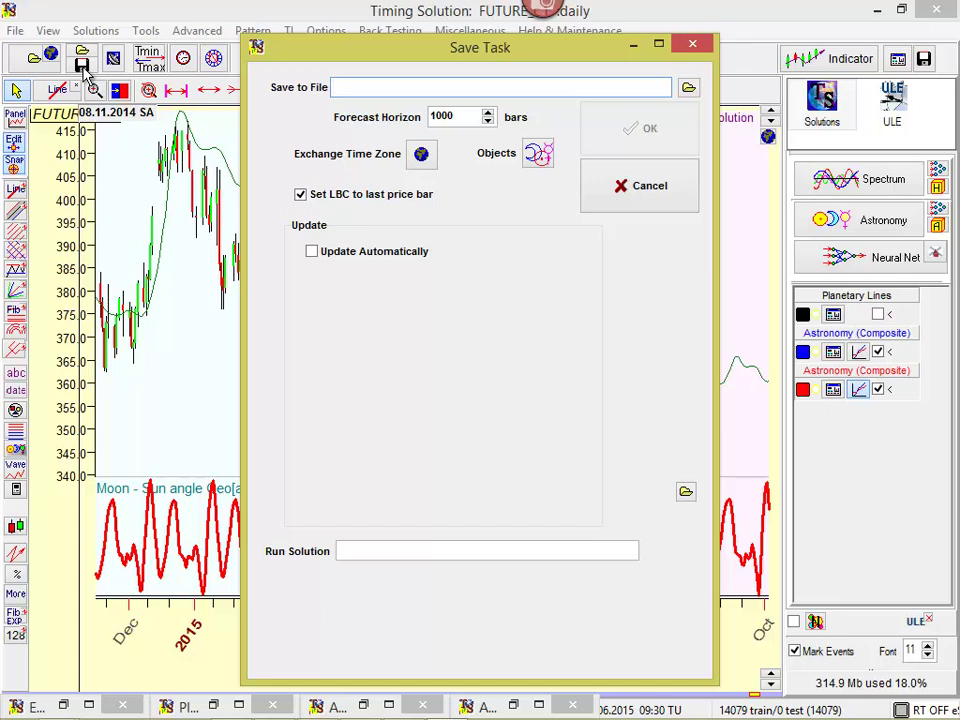
{"action": "type", "text": "My_Work"}
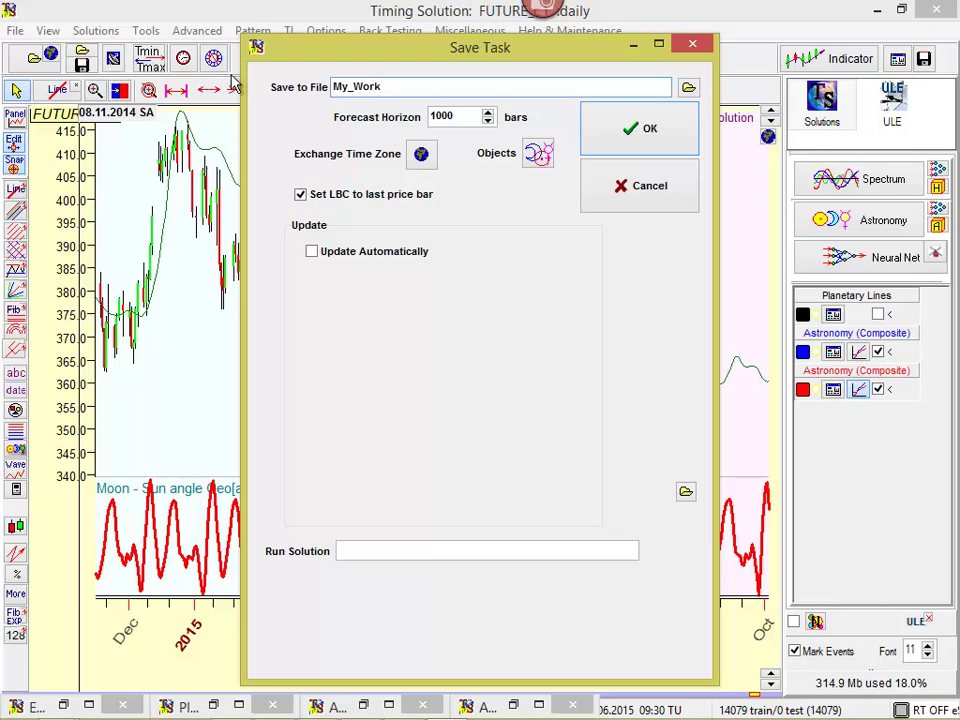
{"action": "left_click", "coordinate": [620, 147]}
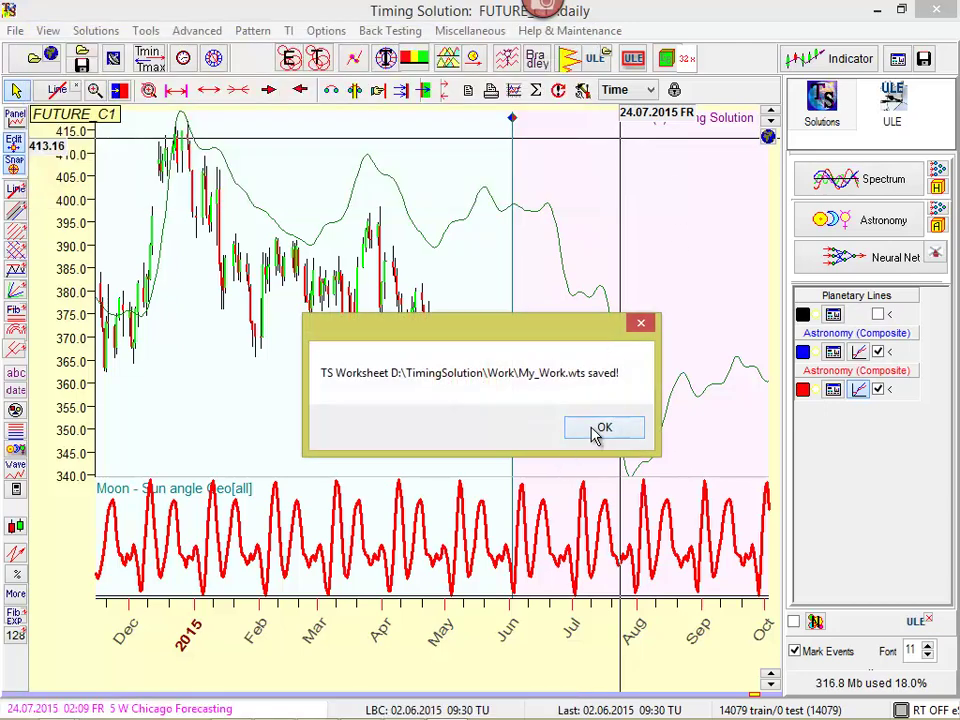
{"action": "left_click", "coordinate": [602, 428]}
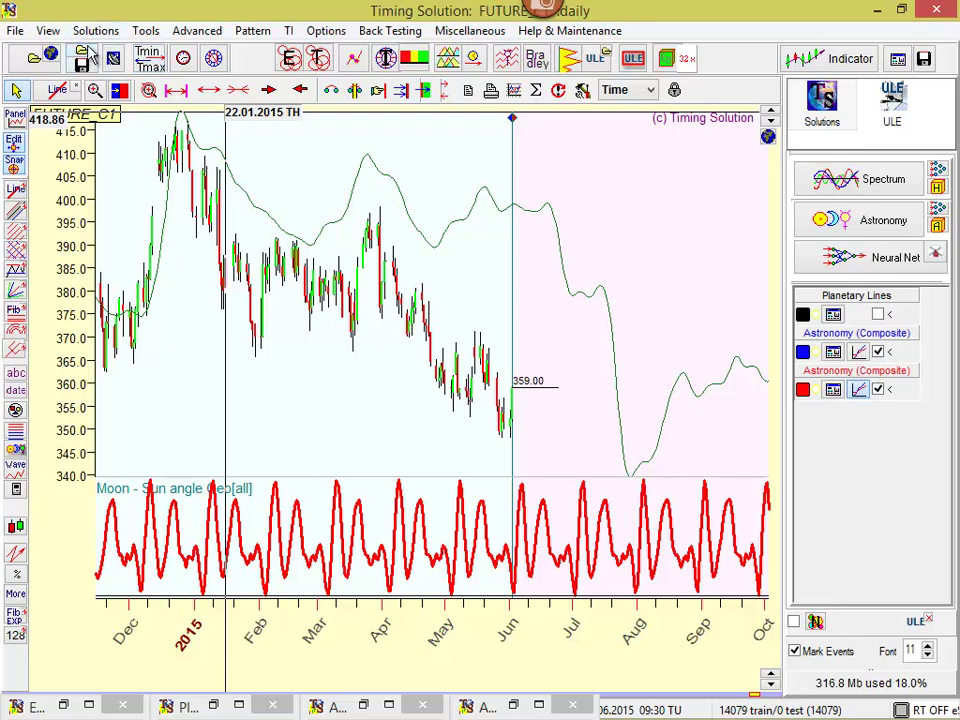
Step: Close the current strategies, locate My_Work.wts among the saved worksheets and leave the list without loading it
{"action": "left_click", "coordinate": [80, 52]}
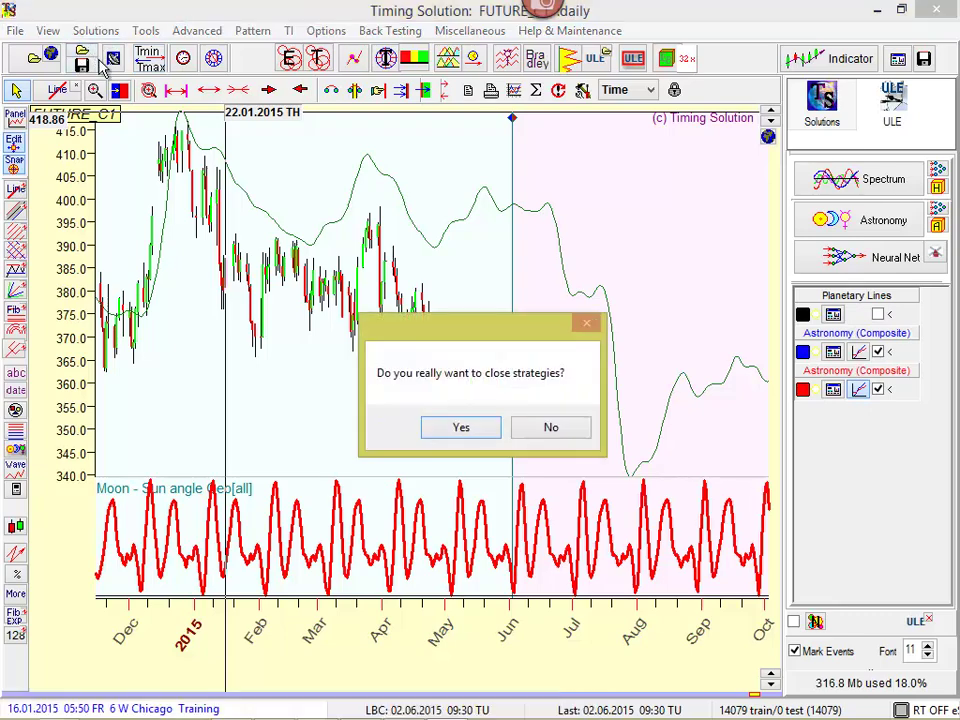
{"action": "left_click", "coordinate": [461, 427]}
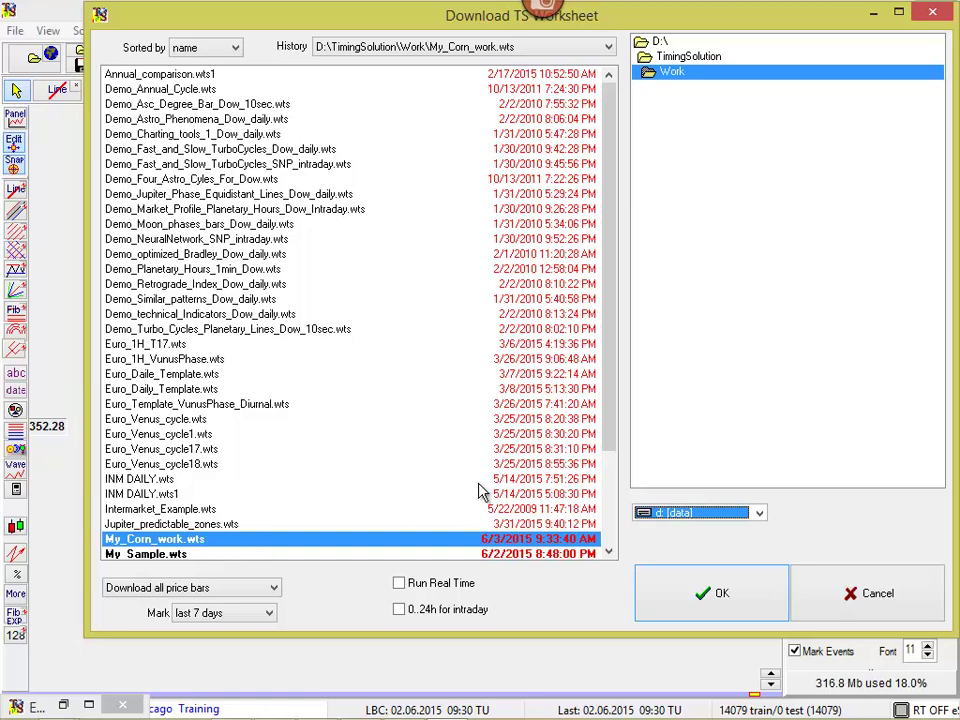
{"action": "left_click_drag", "start_coordinate": [611, 392], "coordinate": [600, 472]}
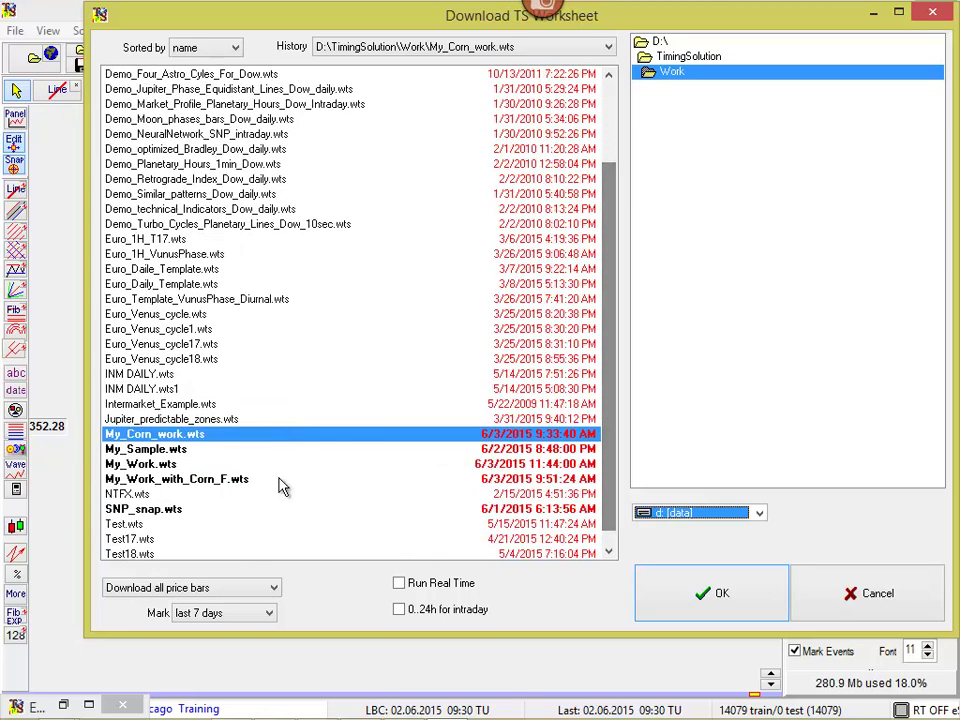
{"action": "left_click", "coordinate": [178, 466]}
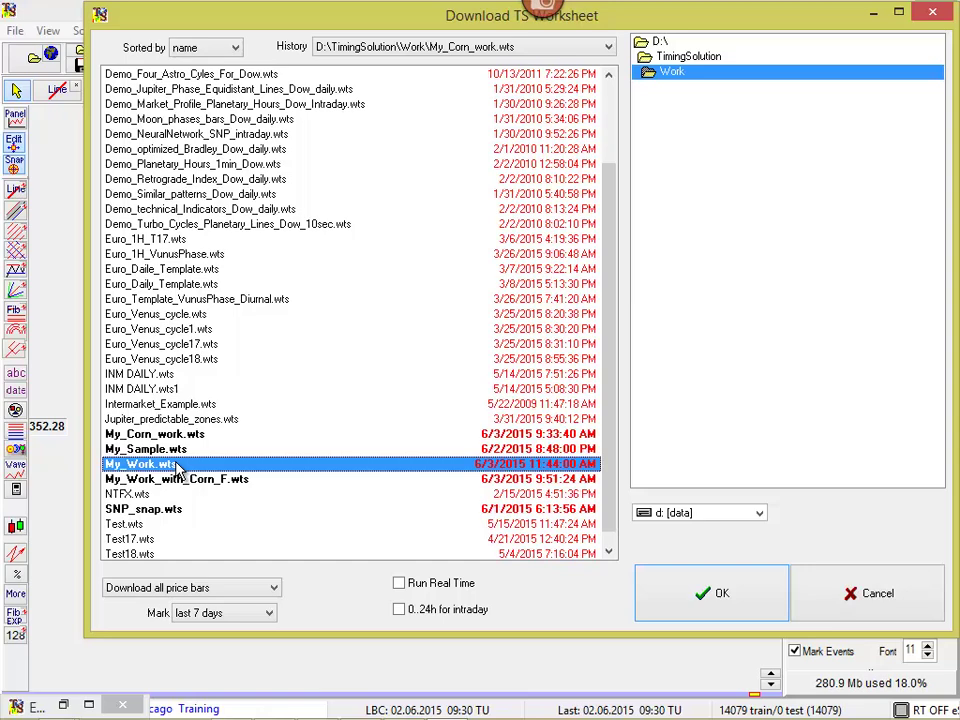
{"action": "left_click", "coordinate": [935, 15]}
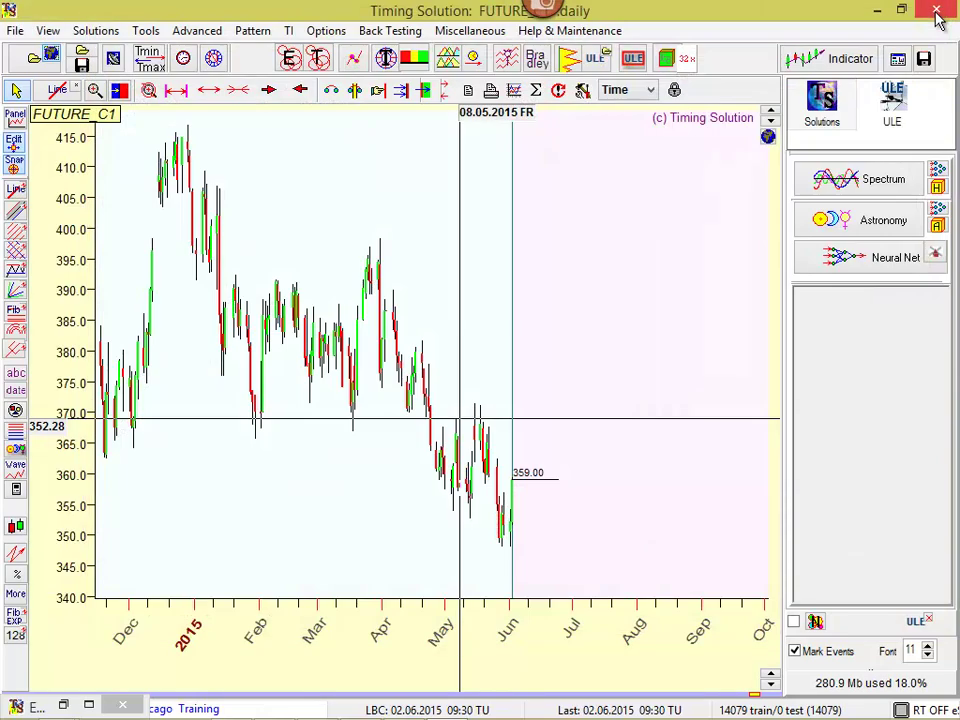
Step: Open the price history download window and start the eSignal Data Manager
{"action": "left_click", "coordinate": [30, 62]}
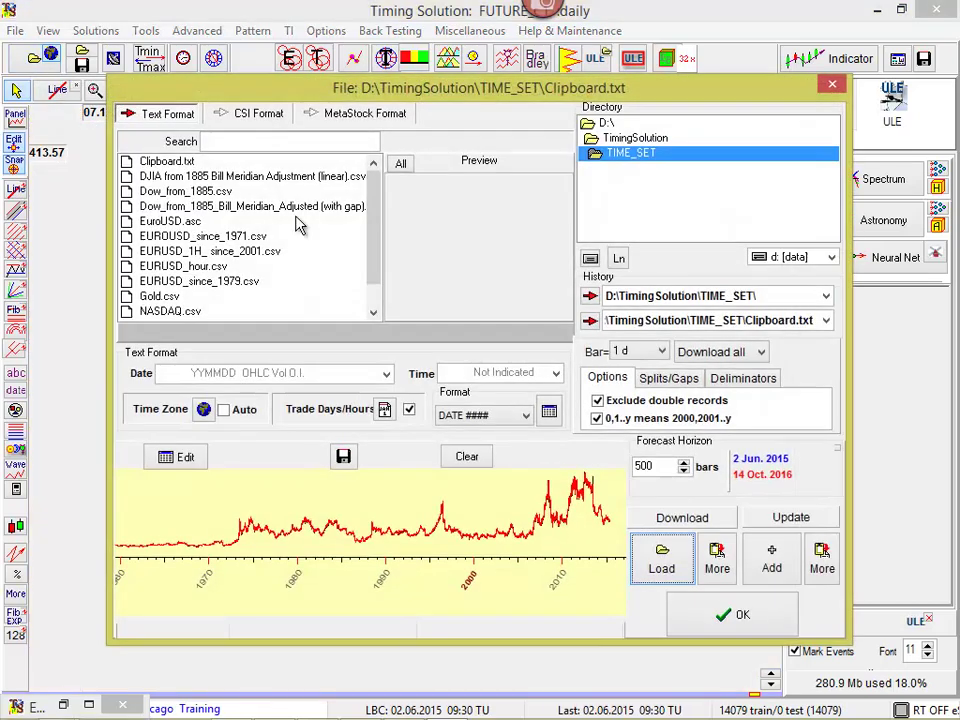
{"action": "left_click", "coordinate": [722, 564]}
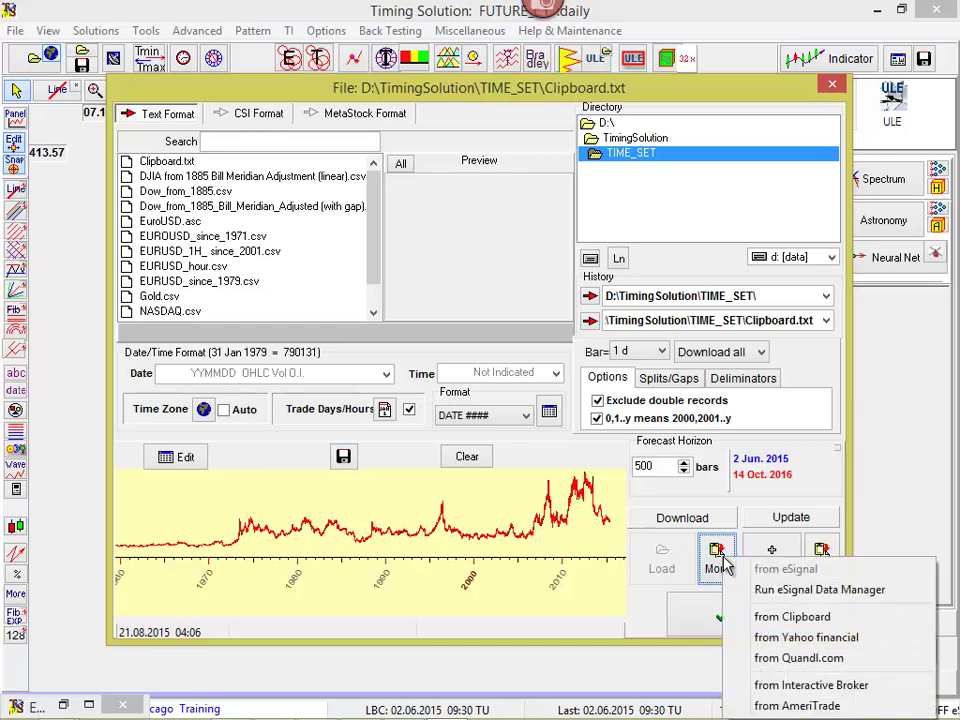
{"action": "left_click", "coordinate": [769, 595]}
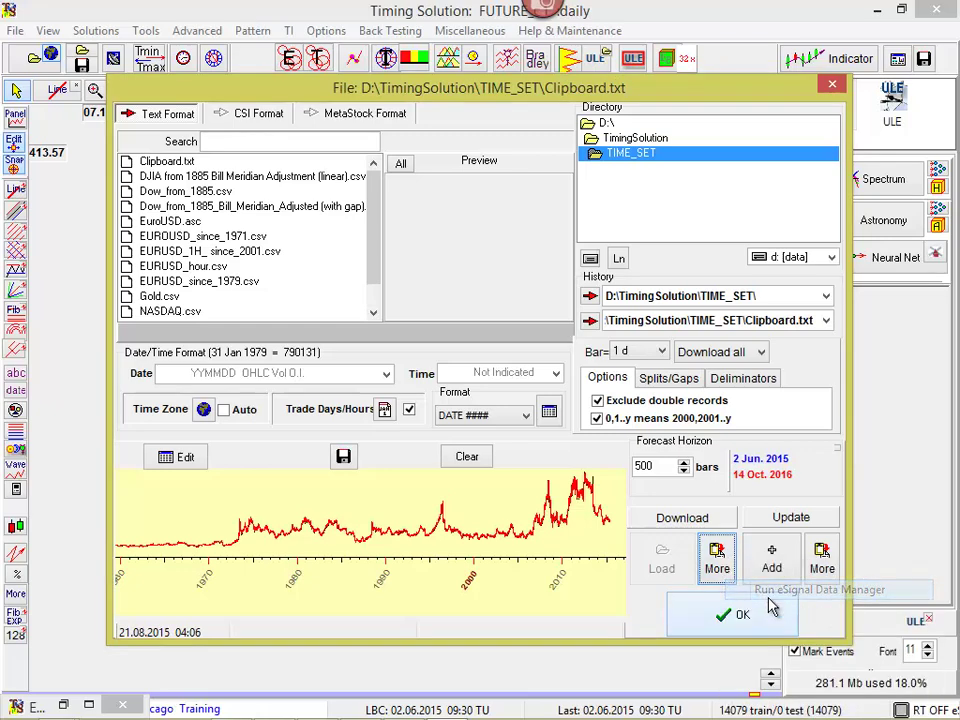
Step: Download 1000 daily bars of the symbol C #F from eSignal, accepting the 09:30 am trading start and exchange location
{"action": "left_click", "coordinate": [727, 553]}
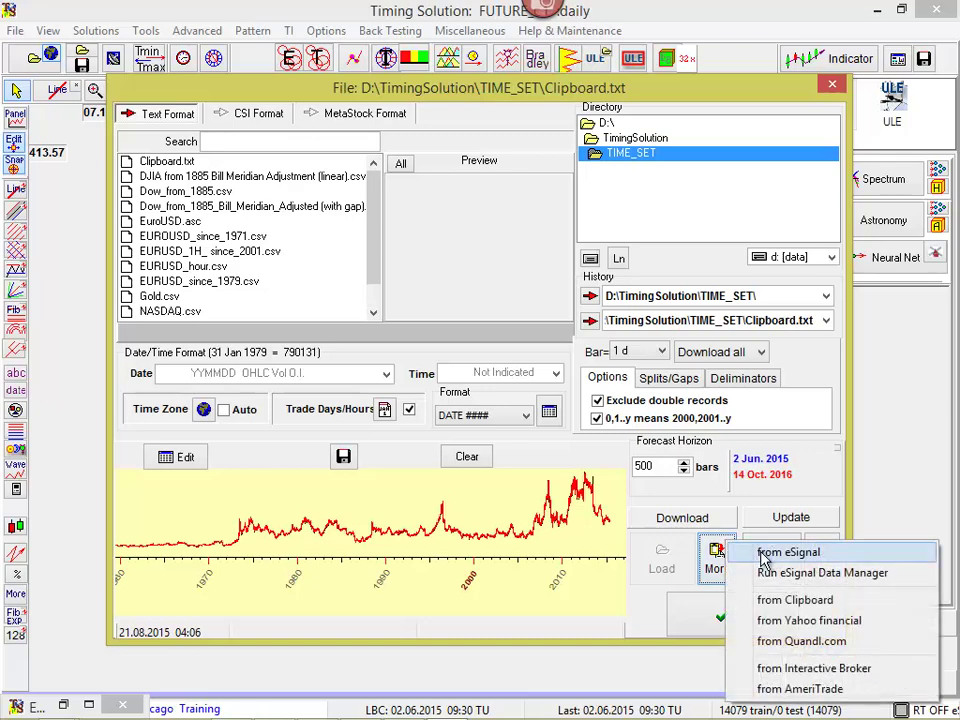
{"action": "left_click", "coordinate": [765, 556]}
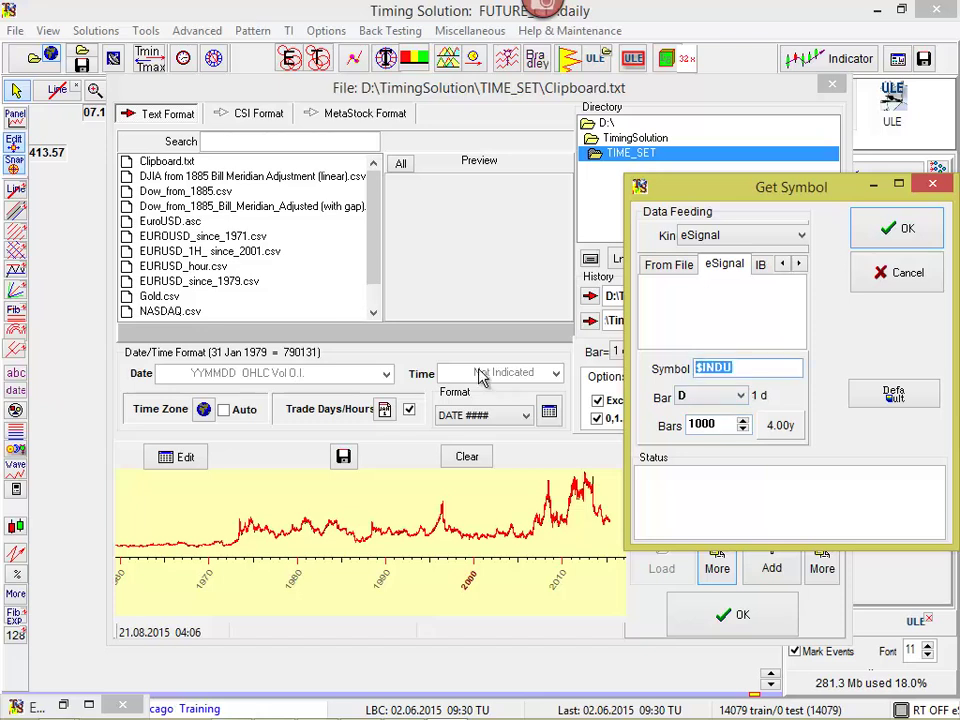
{"action": "type", "text": "C #F"}
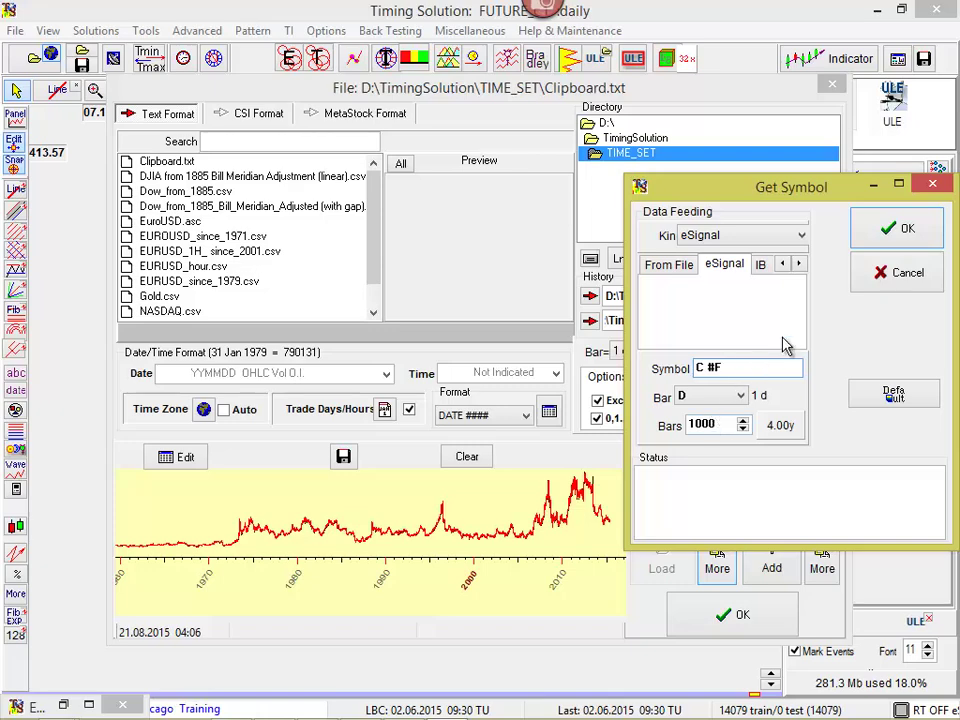
{"action": "left_click", "coordinate": [882, 232]}
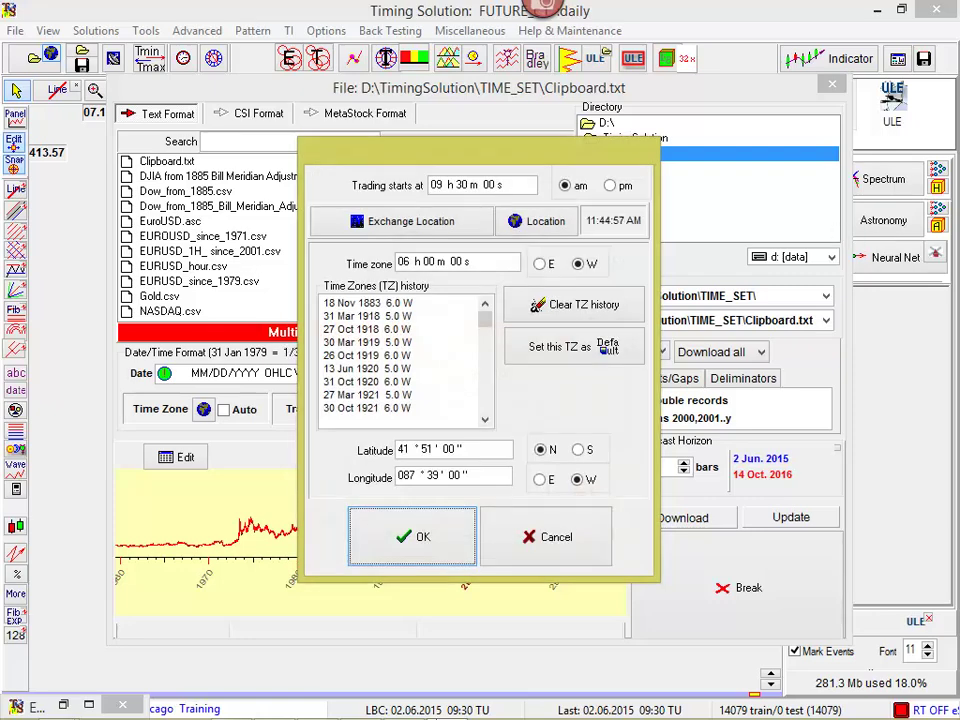
{"action": "left_click", "coordinate": [381, 534]}
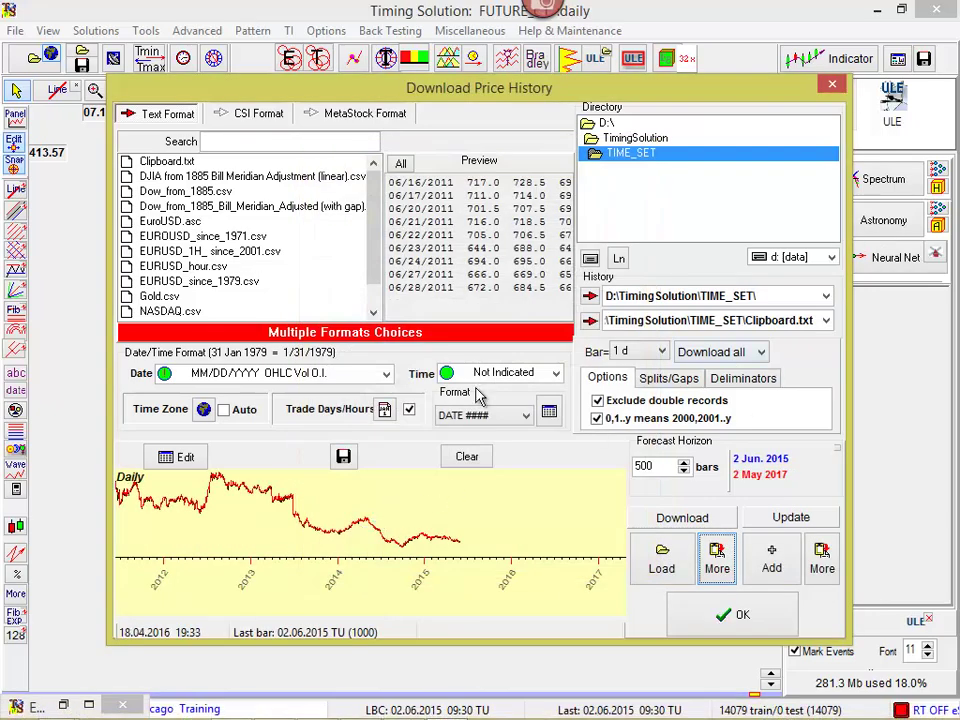
Step: Reopen the eSignal request for C #F and look through the available intraday bar intervals
{"action": "left_click", "coordinate": [716, 560]}
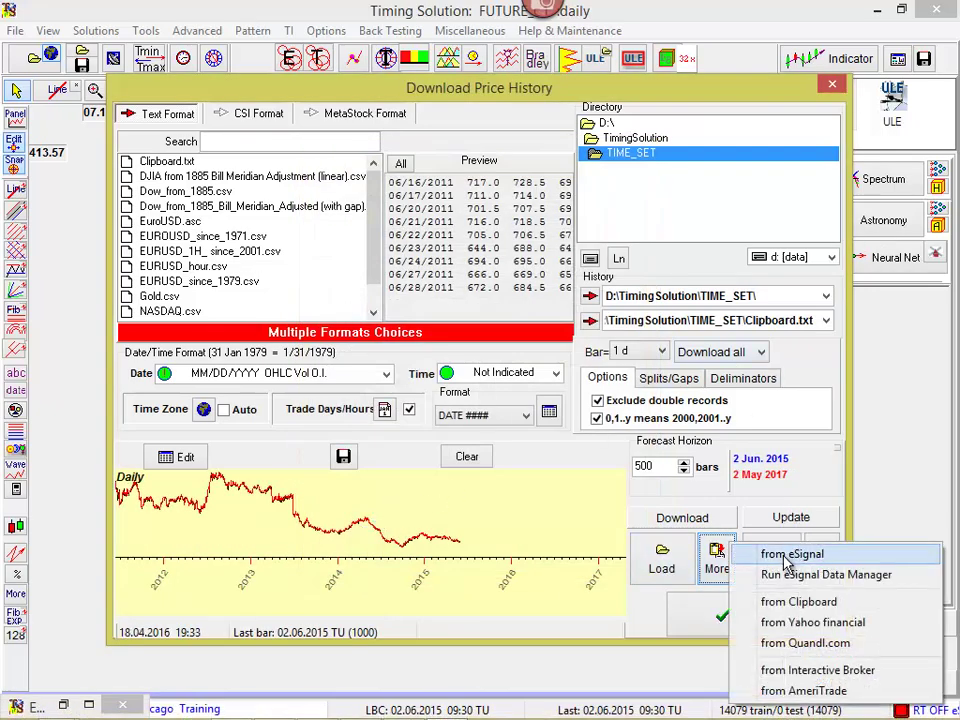
{"action": "left_click", "coordinate": [795, 554]}
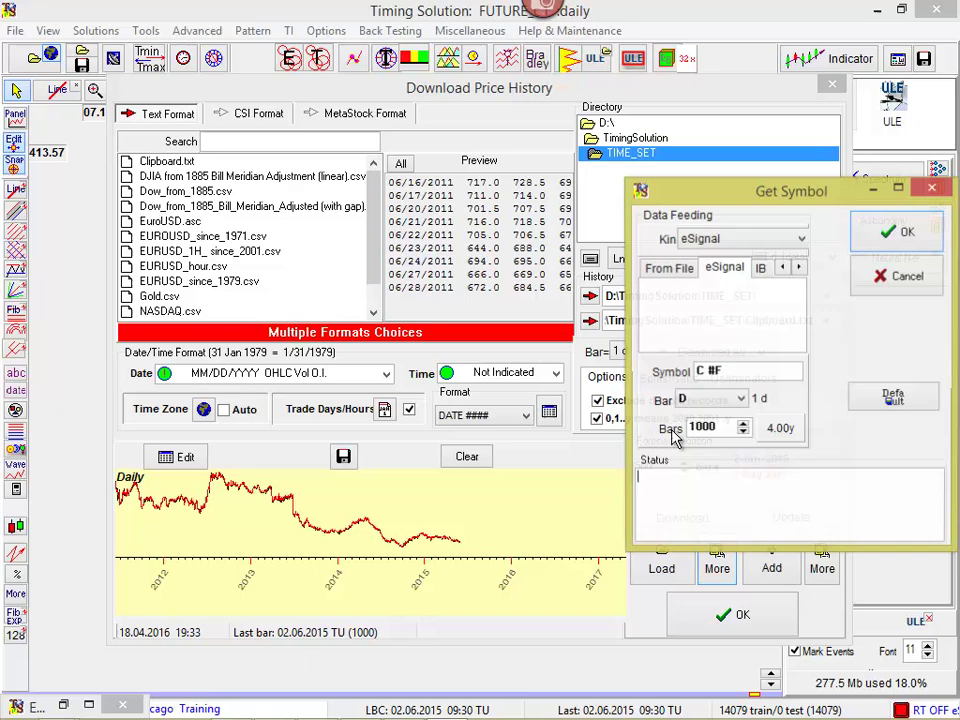
{"action": "left_click", "coordinate": [745, 400]}
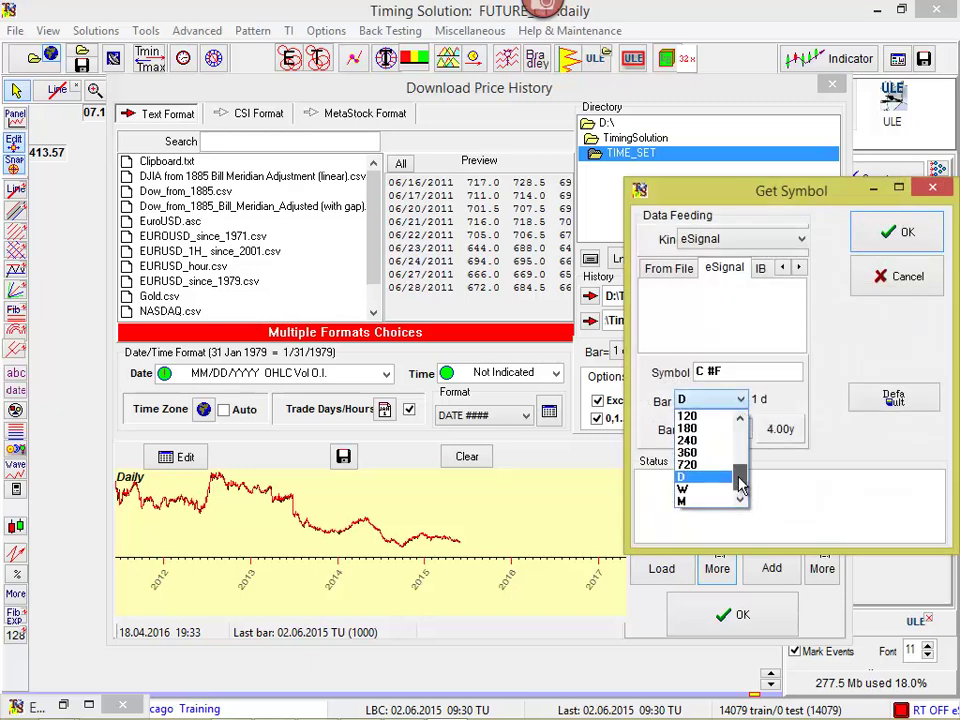
{"action": "left_click_drag", "start_coordinate": [741, 484], "coordinate": [741, 455]}
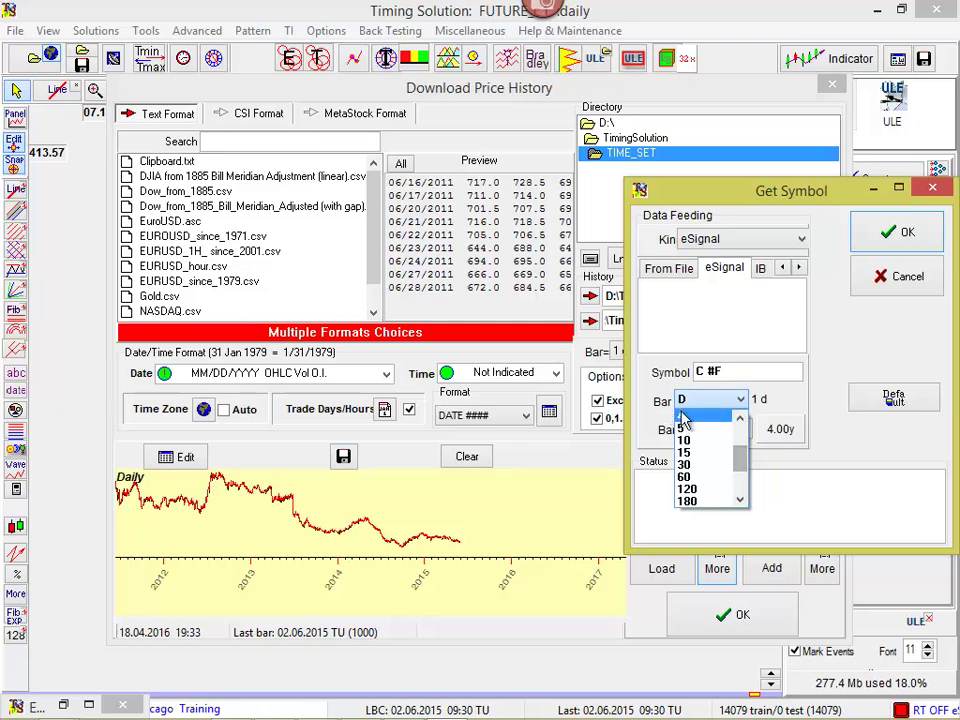
{"action": "left_click", "coordinate": [741, 420]}
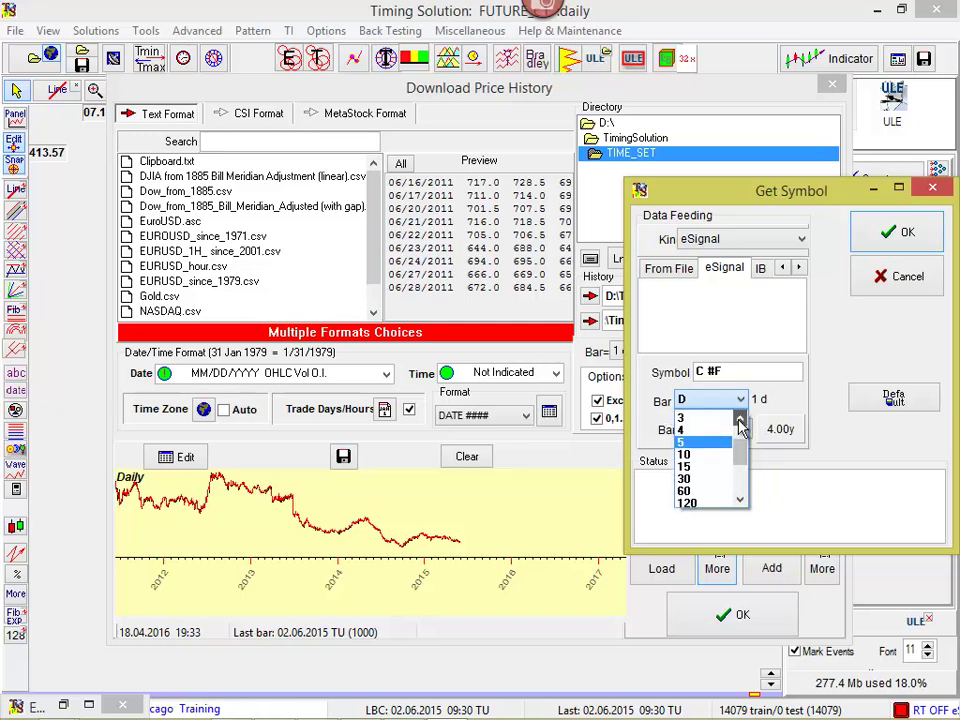
{"action": "left_click", "coordinate": [741, 420]}
{"action": "left_click", "coordinate": [741, 420]}
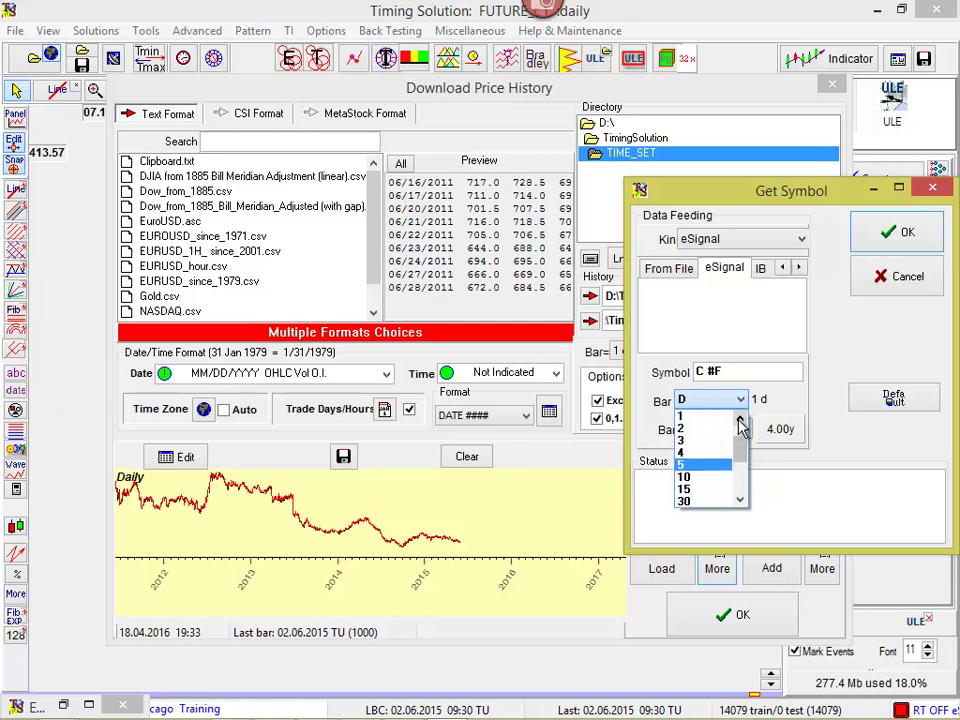